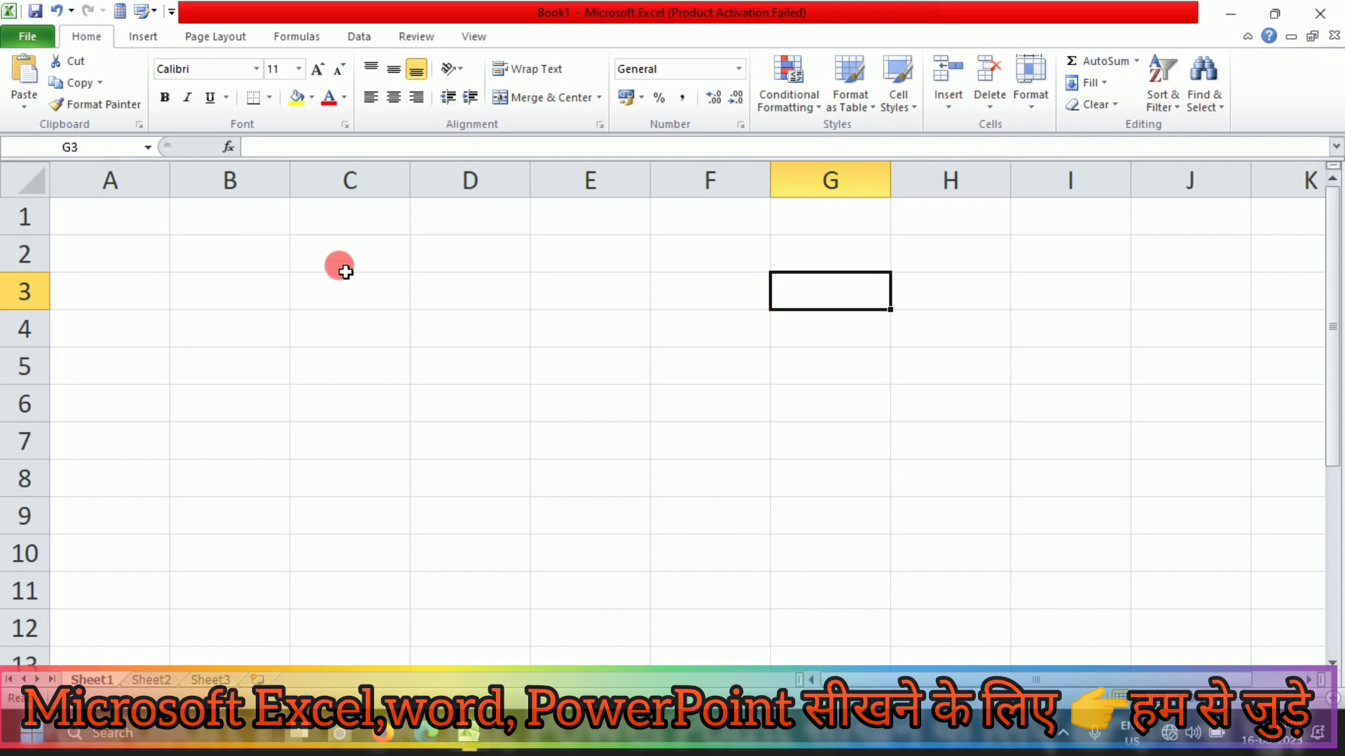
Select the range A1:D6 and fill its first row with the headers Name, Prodcut, Qty and Rate.
{"action": "left_click", "coordinate": [141, 222]}
{"action": "left_click_drag", "start_coordinate": [141, 222], "coordinate": [479, 233]}
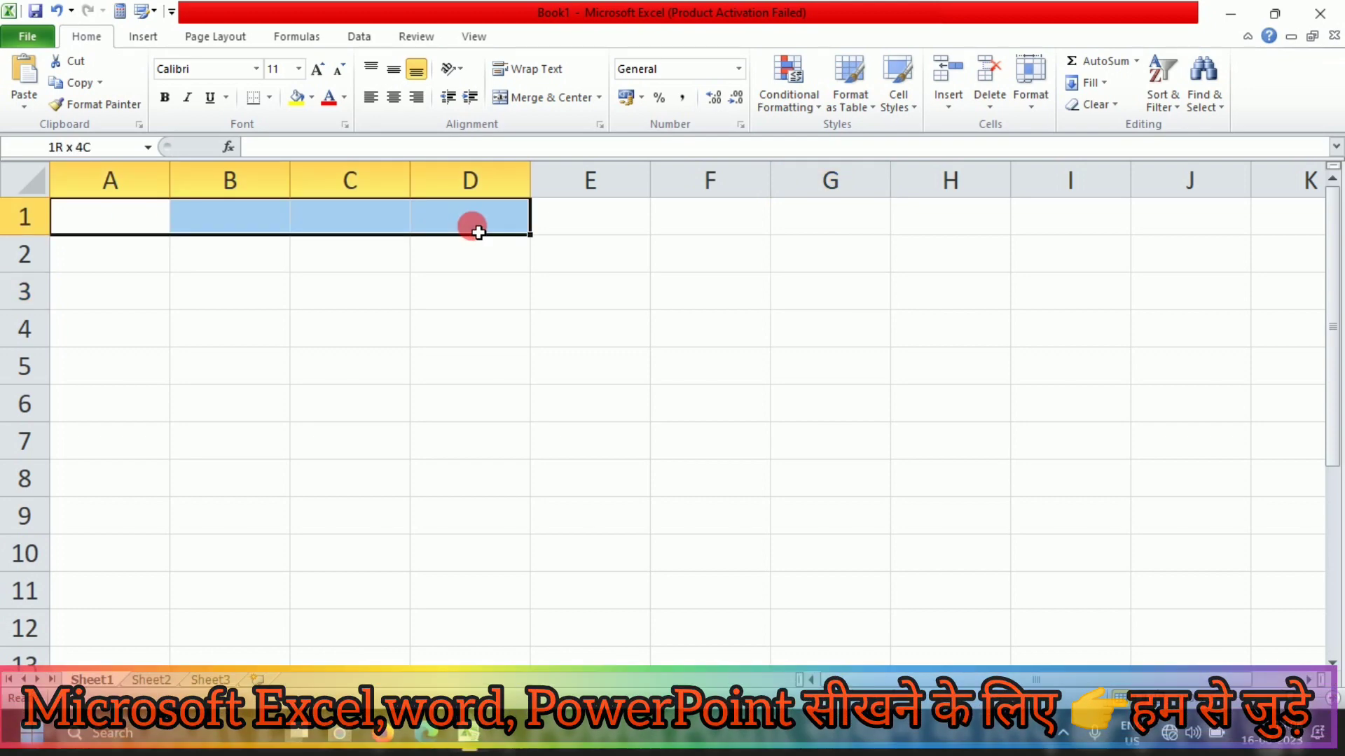
{"action": "left_click_drag", "start_coordinate": [478, 233], "coordinate": [451, 420]}
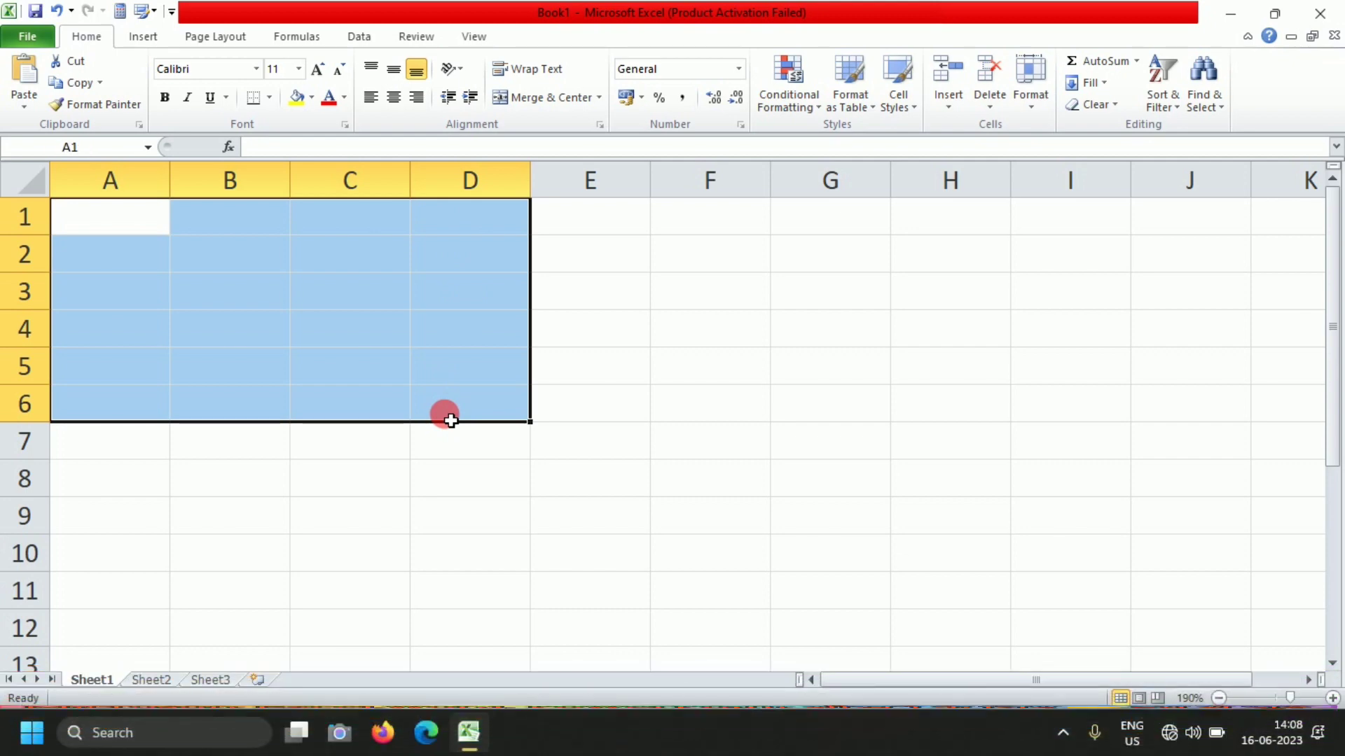
{"action": "type", "text": "Name"}
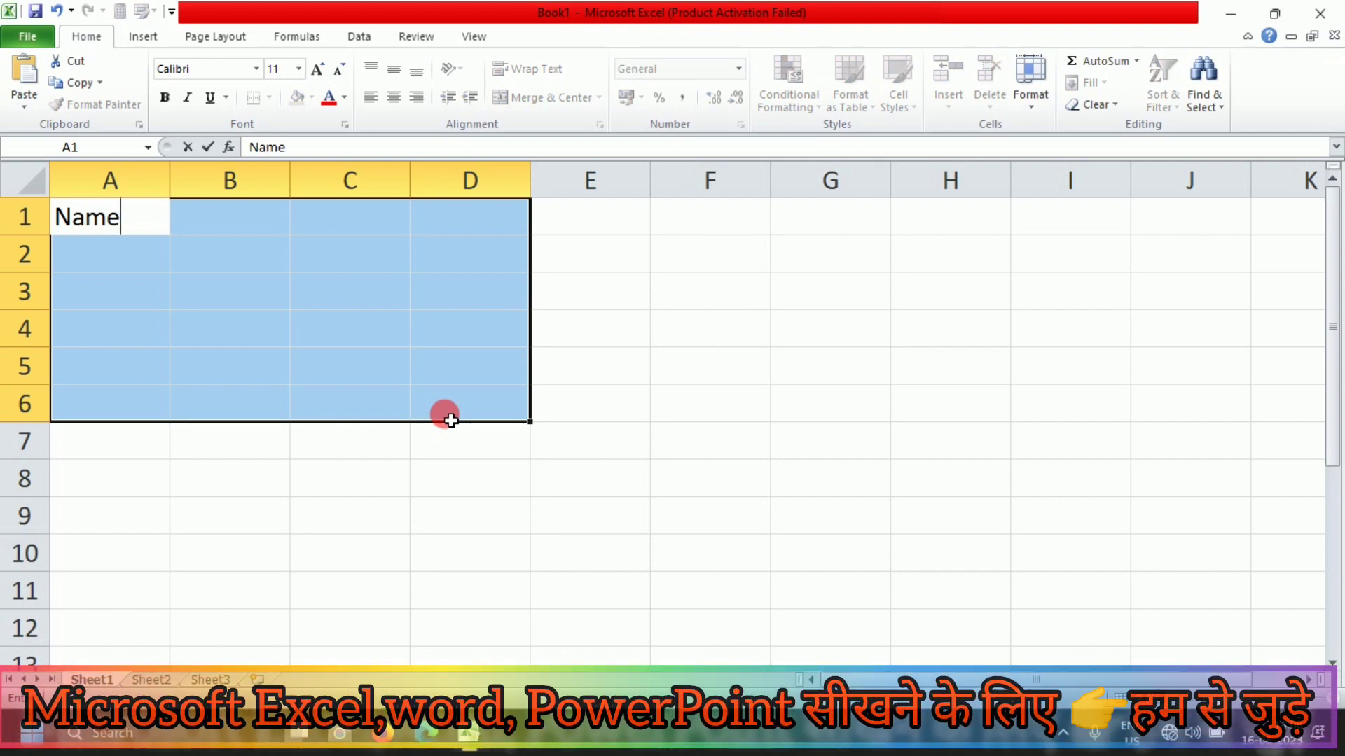
{"action": "key", "text": "Tab"}
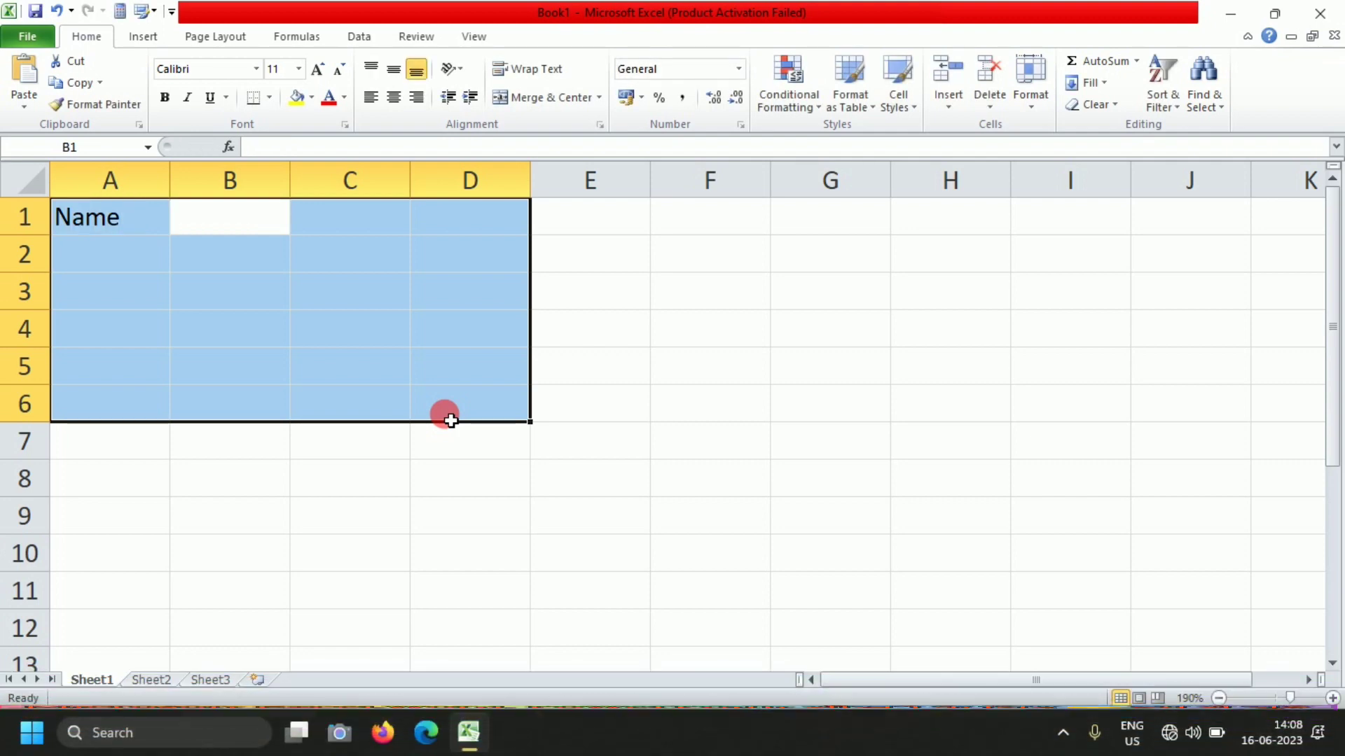
{"action": "type", "text": "Prodcut"}
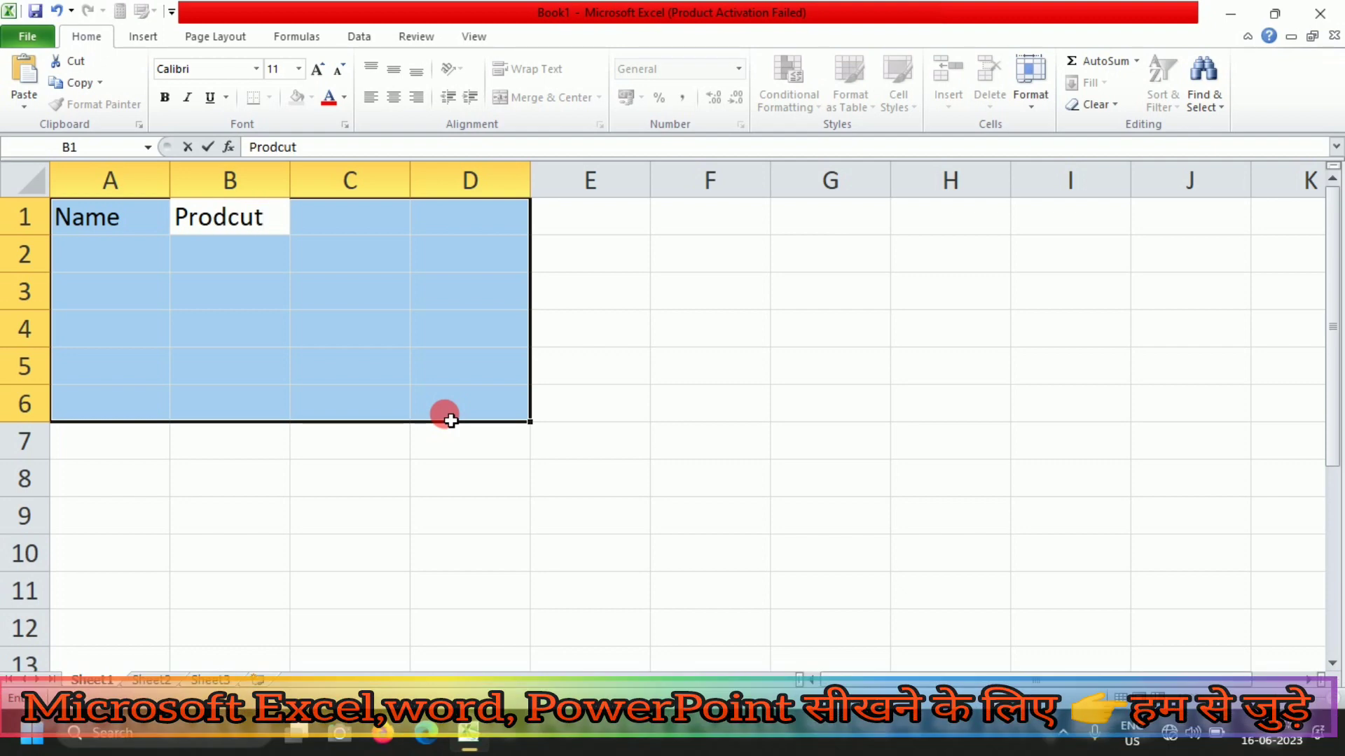
{"action": "key", "text": "Tab"}
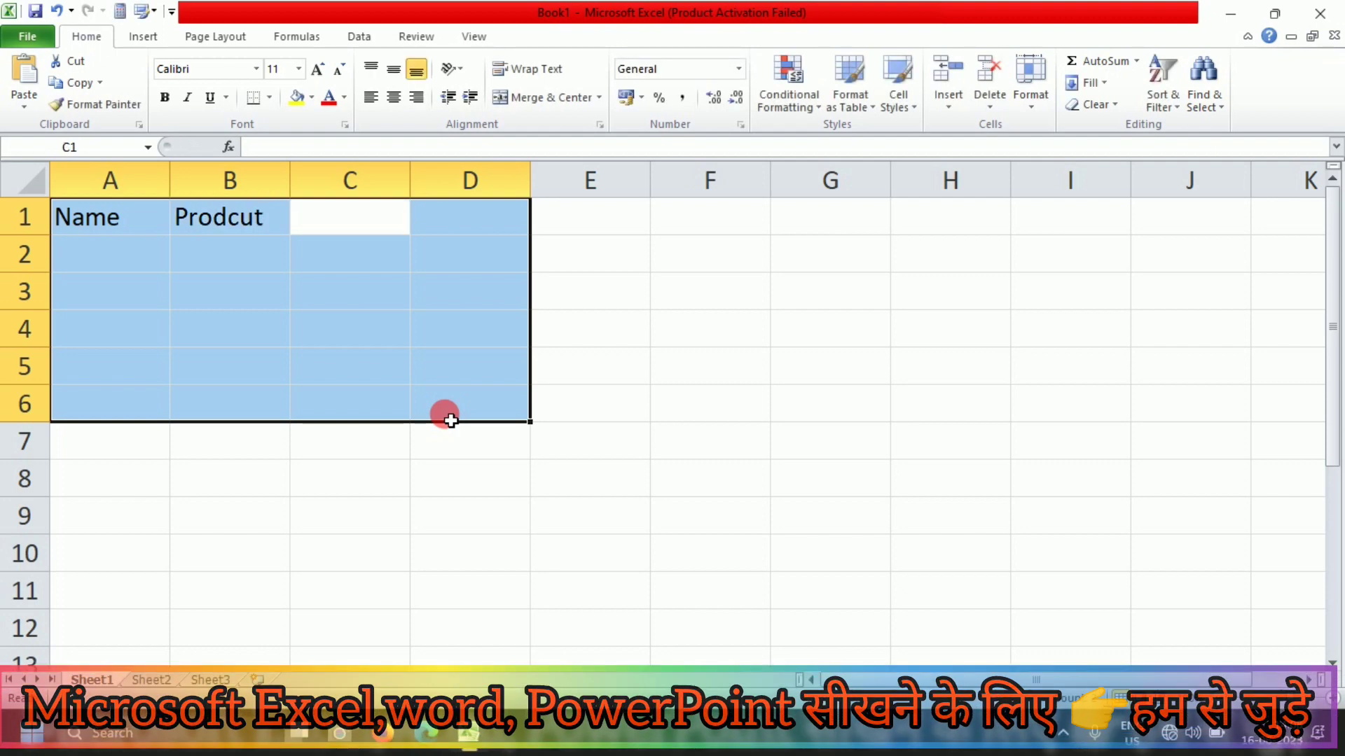
{"action": "type", "text": "Qty"}
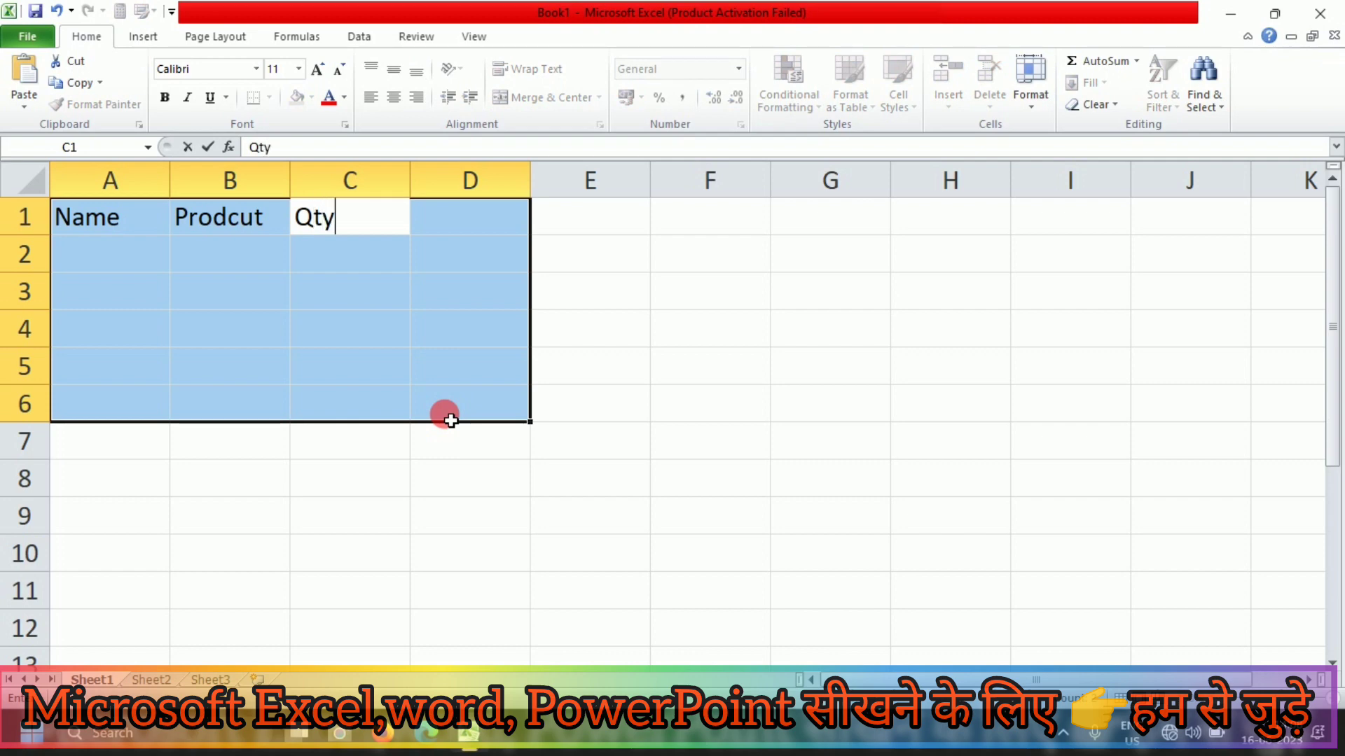
{"action": "key", "text": "Tab"}
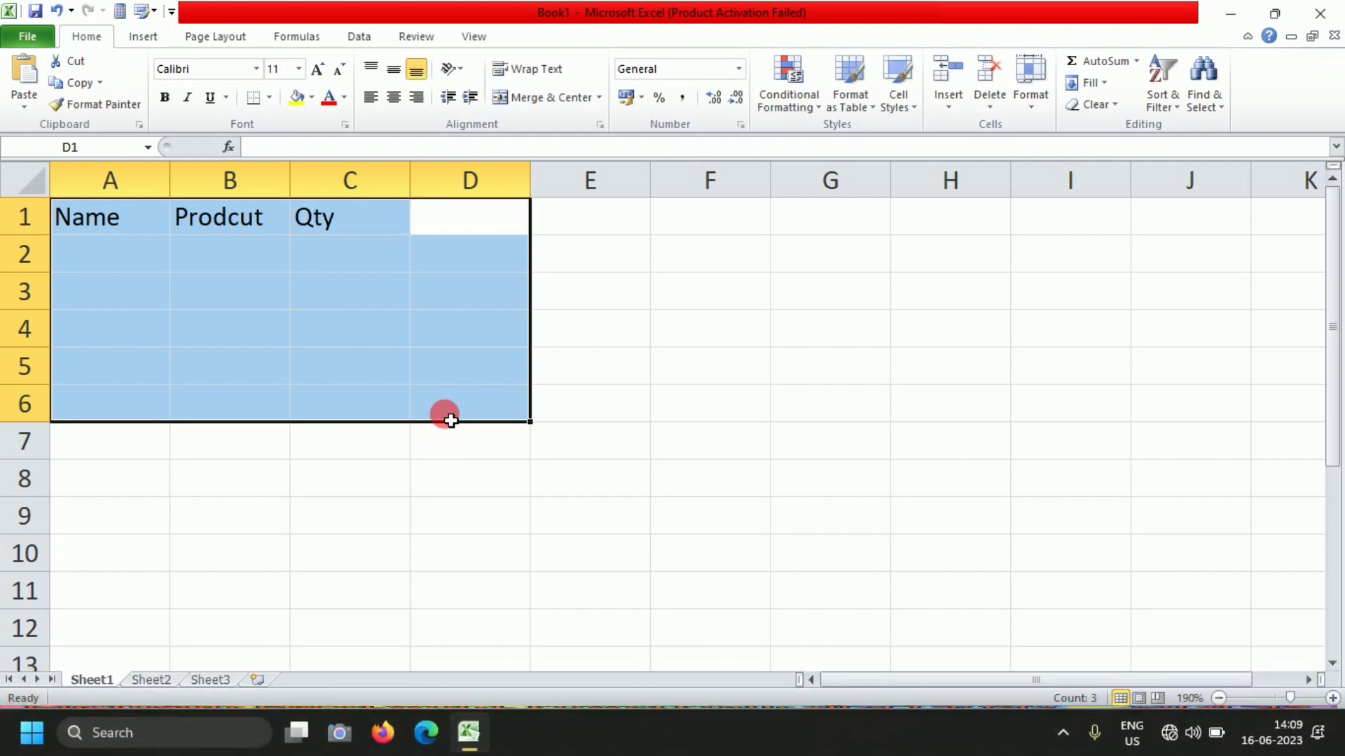
{"action": "type", "text": "Rate"}
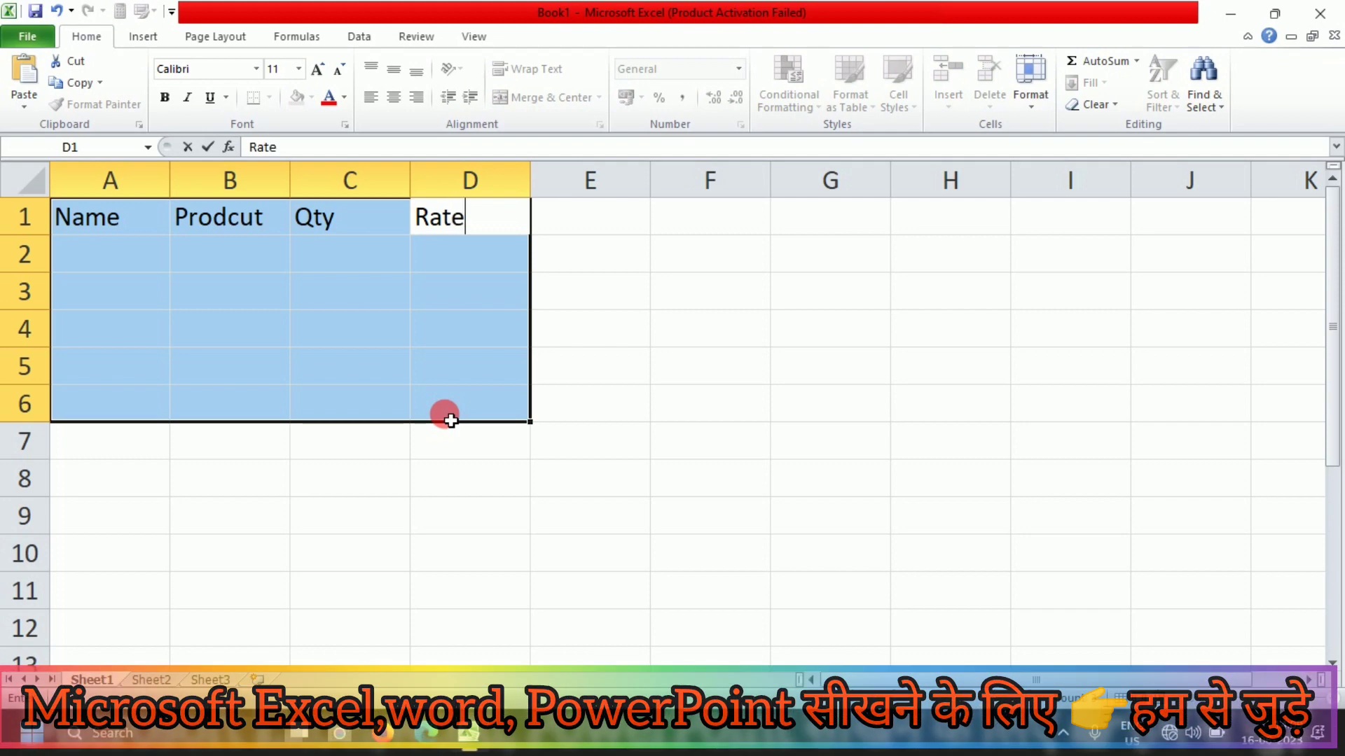
{"action": "key", "text": "Tab"}
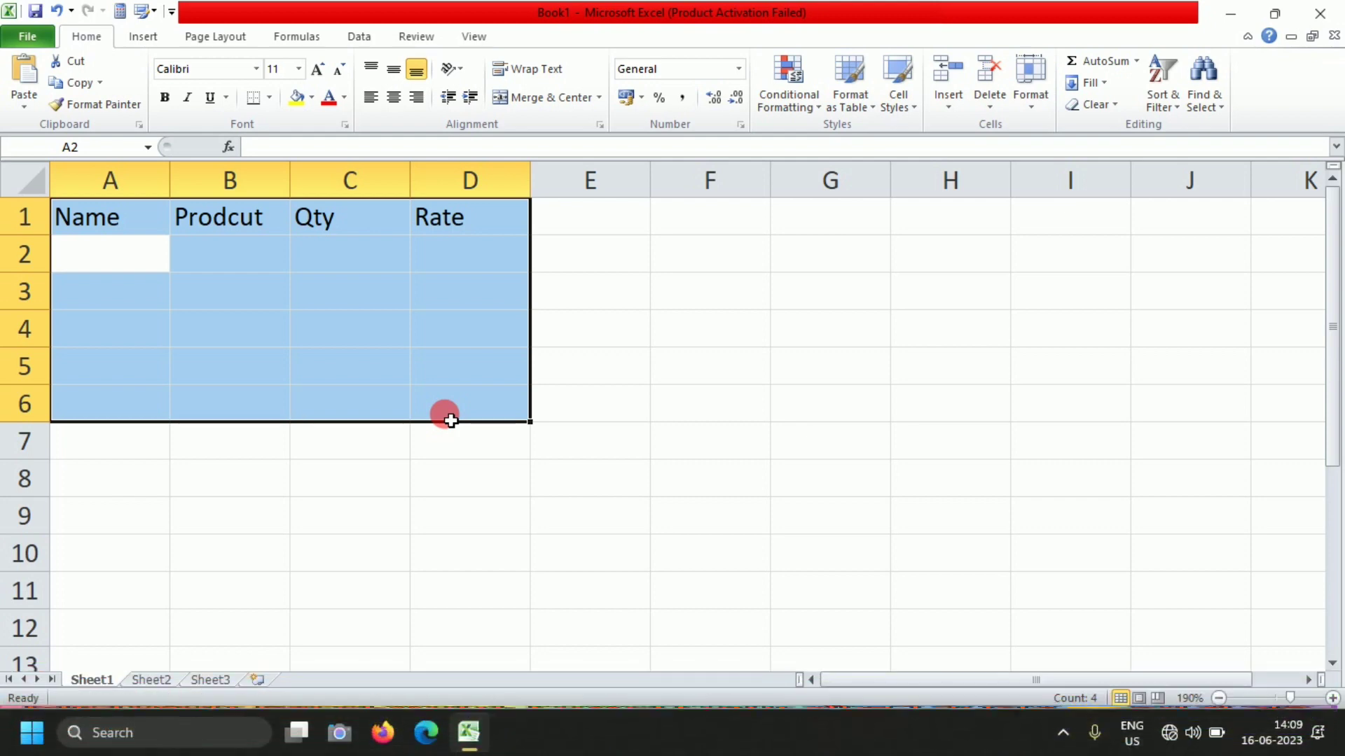
Fill row 2 with the first customer's name, product Pendrive, quantity 5 and rate 350.
{"action": "type", "text": "Mohit"}
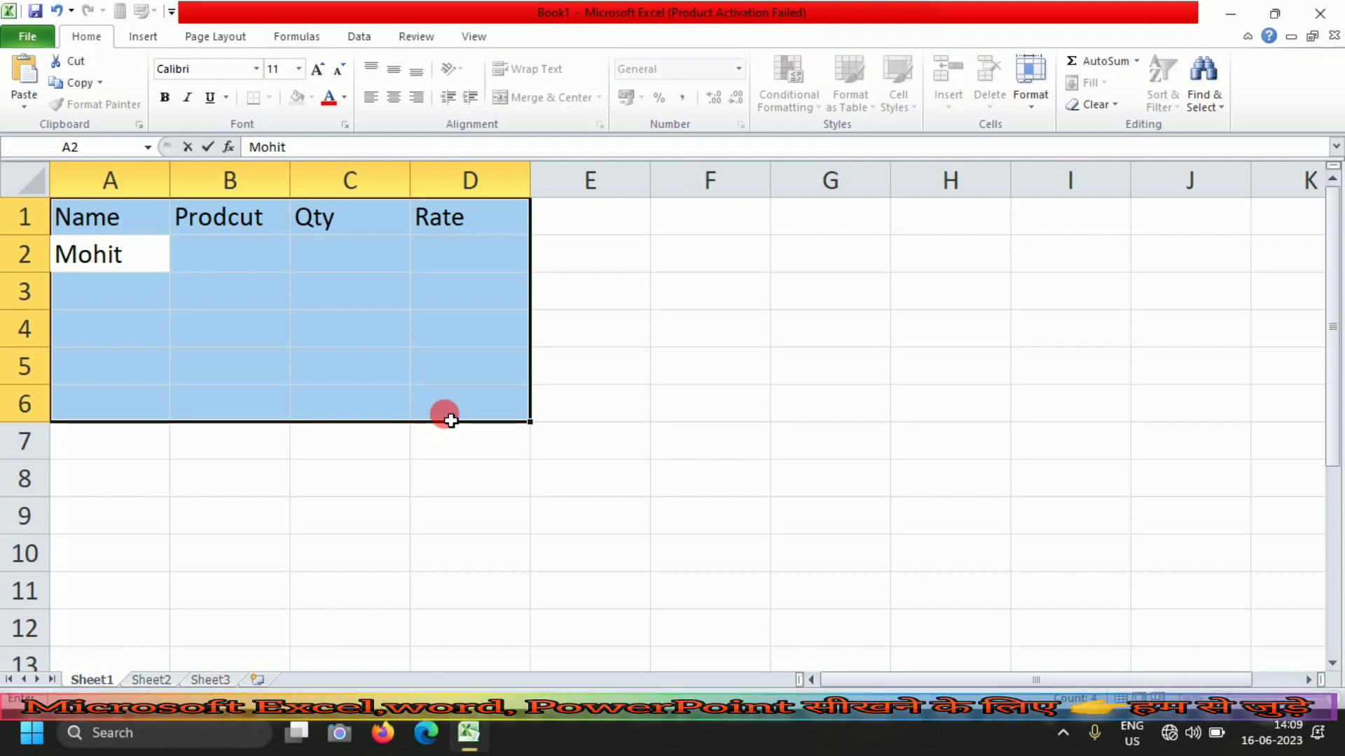
{"action": "key", "text": "Tab"}
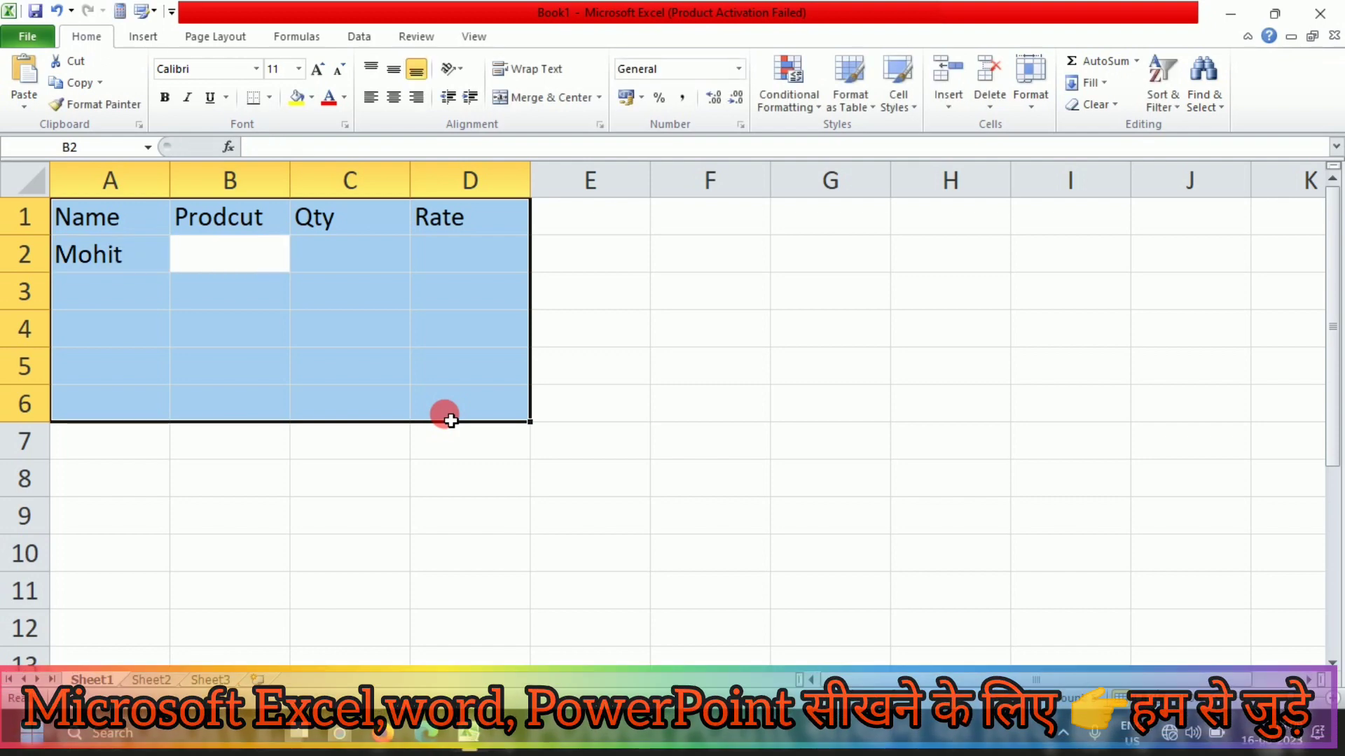
{"action": "type", "text": "Pen"}
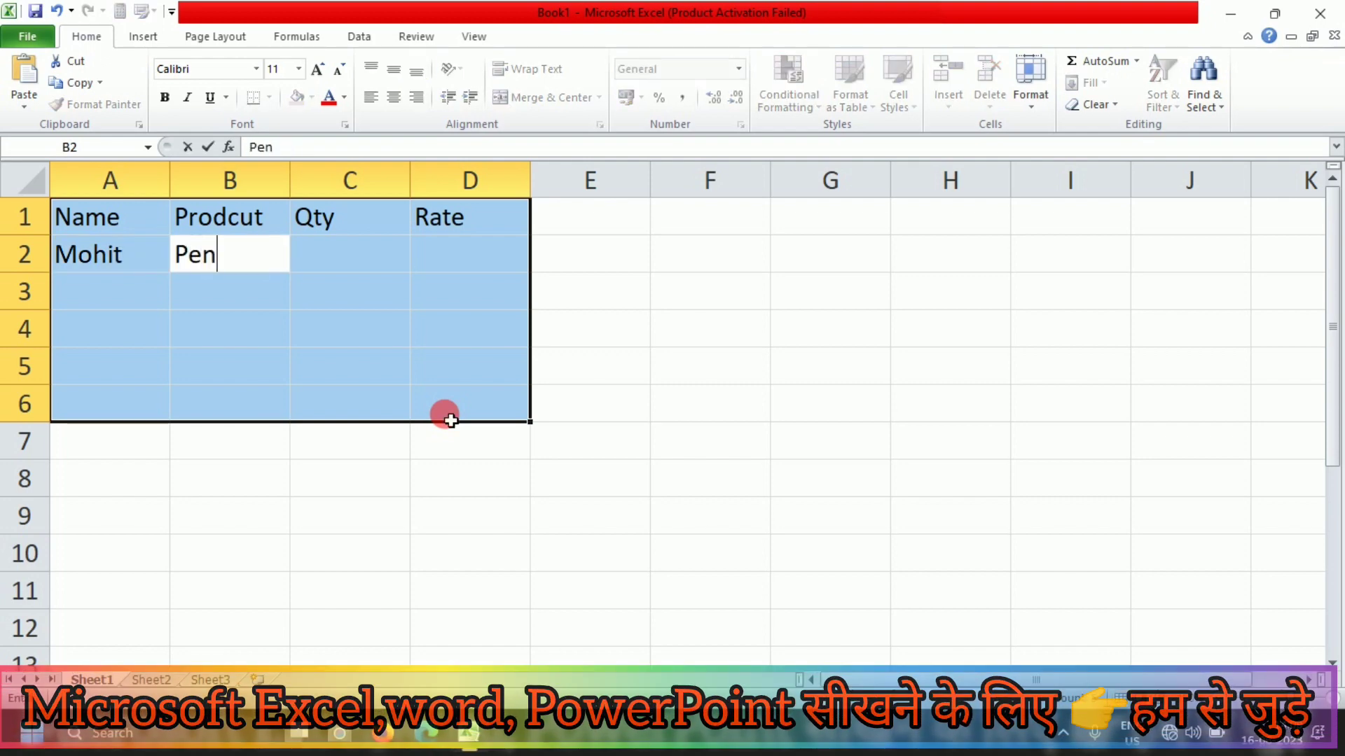
{"action": "type", "text": "drive"}
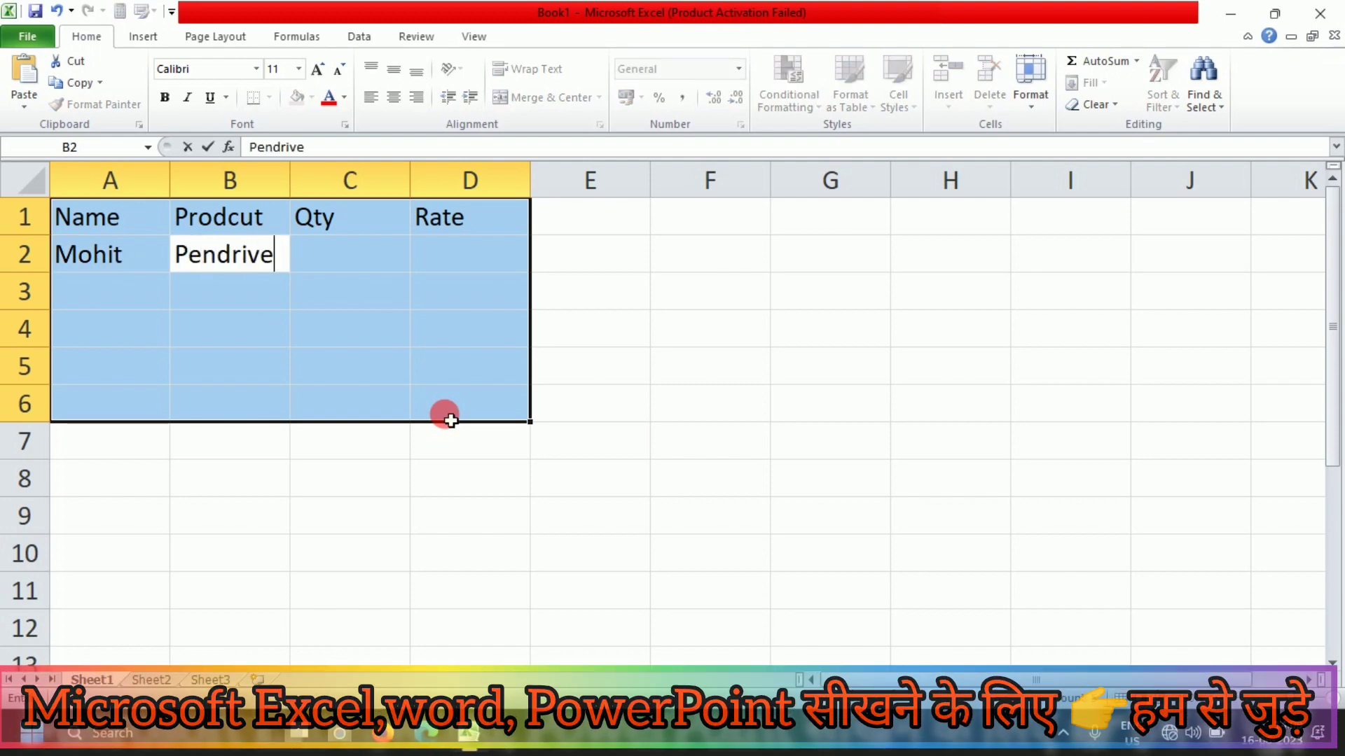
{"action": "key", "text": "Tab"}
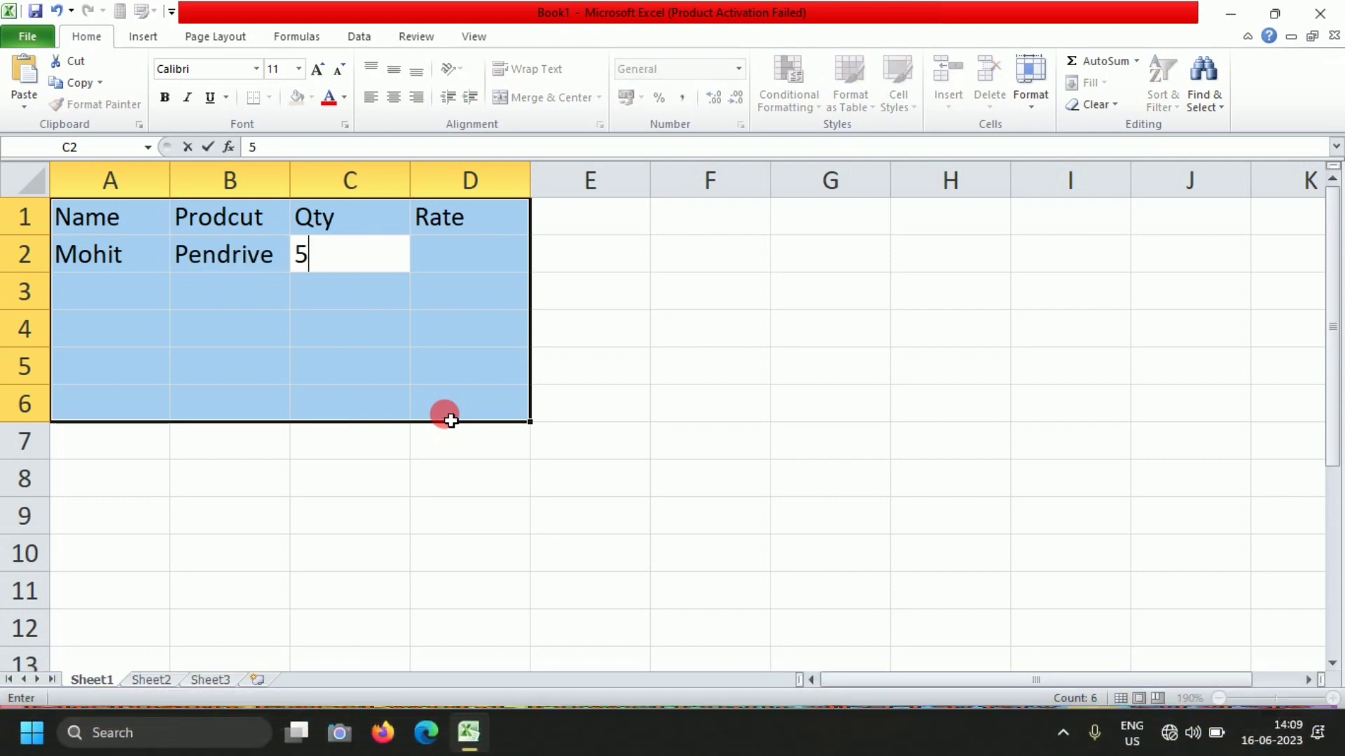
{"action": "key", "text": "Tab"}
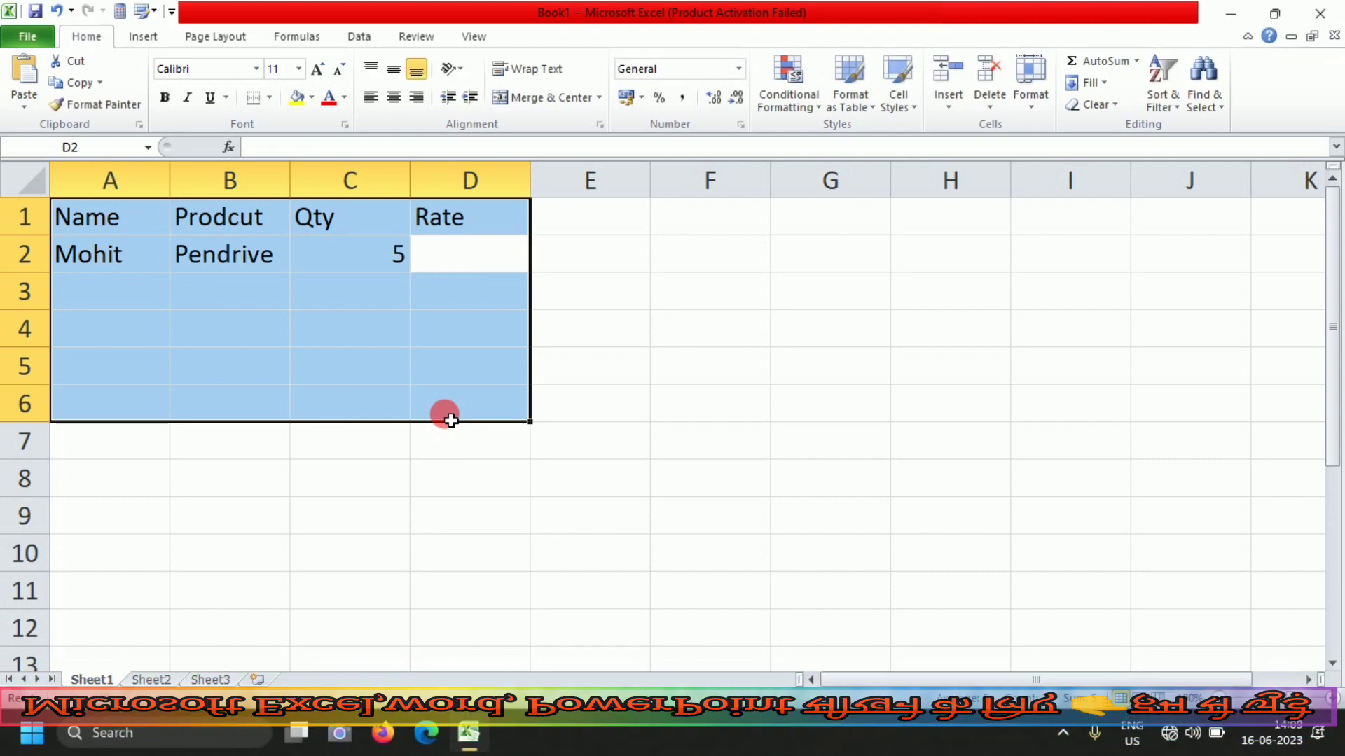
{"action": "type", "text": "350"}
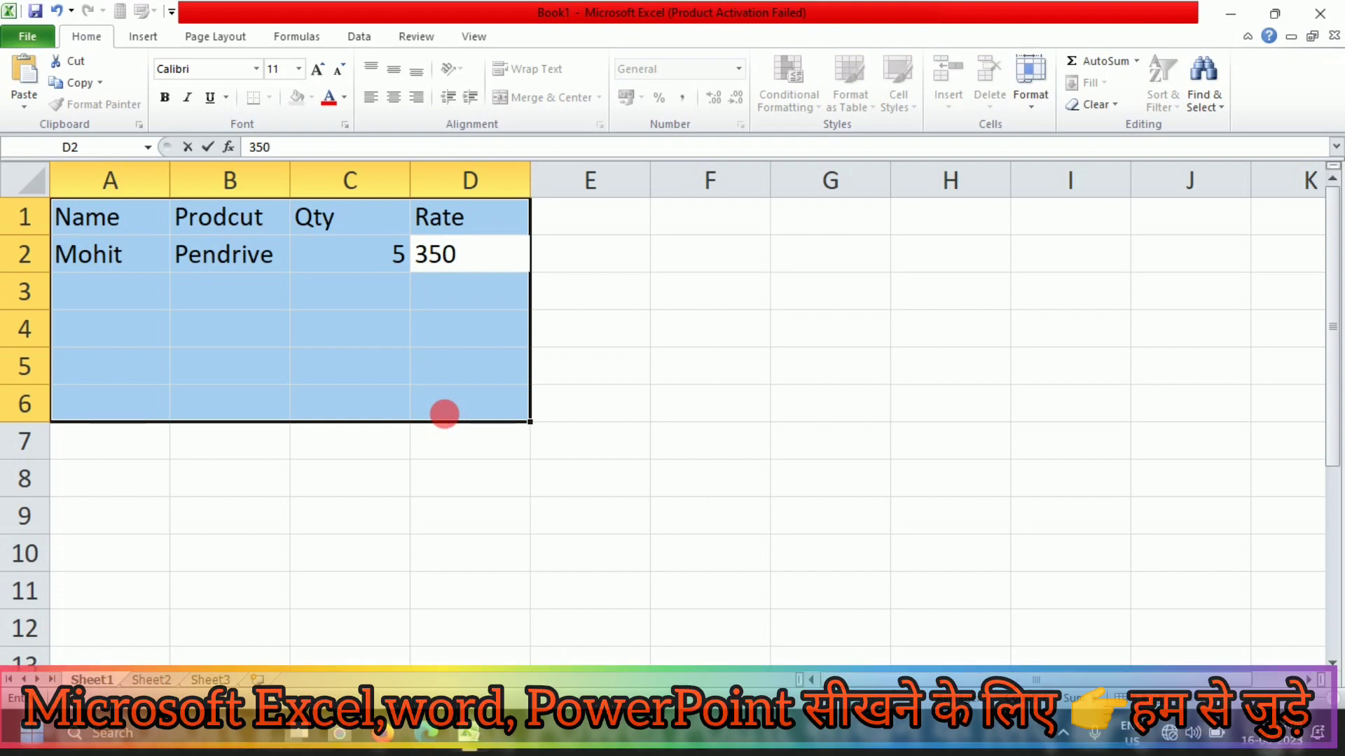
{"action": "key", "text": "Return"}
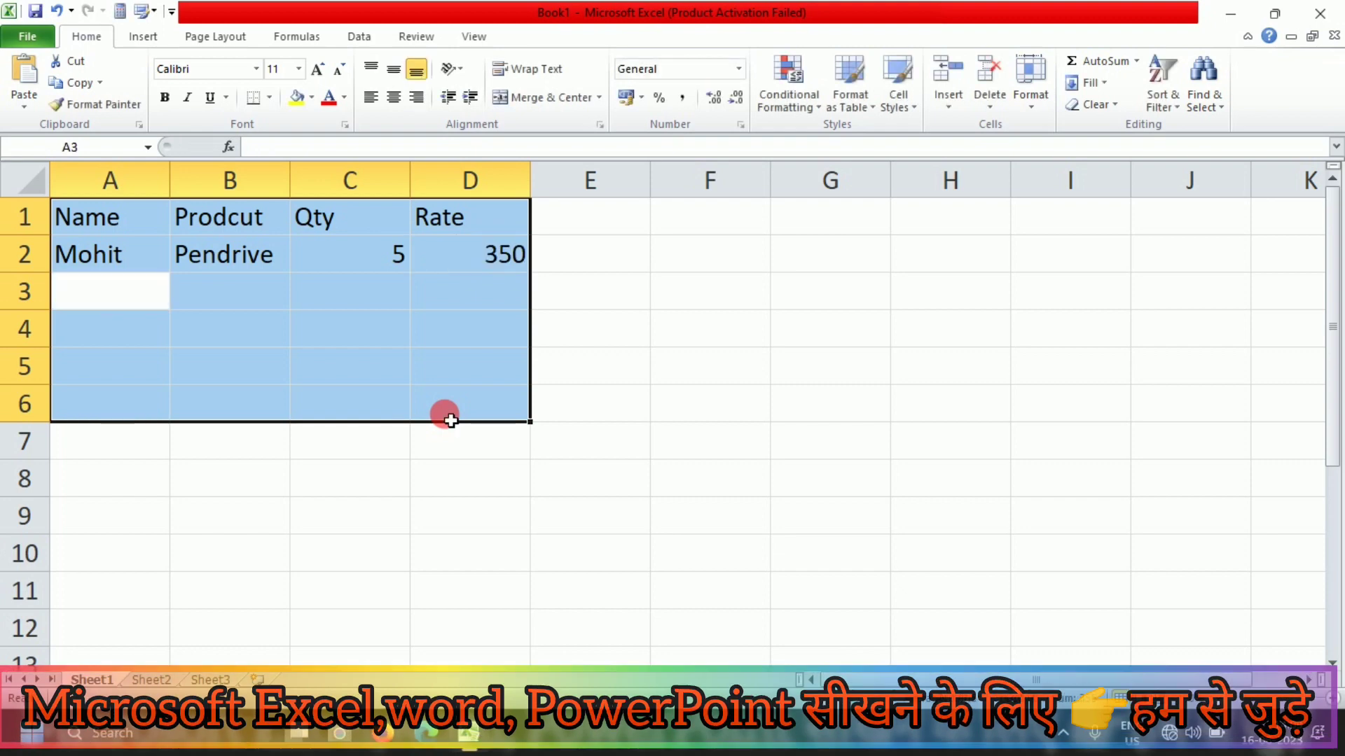
Fill row 3 with the second customer's name, product Mouse, quantity 10 and rate 150.
{"action": "type", "text": "Rohit"}
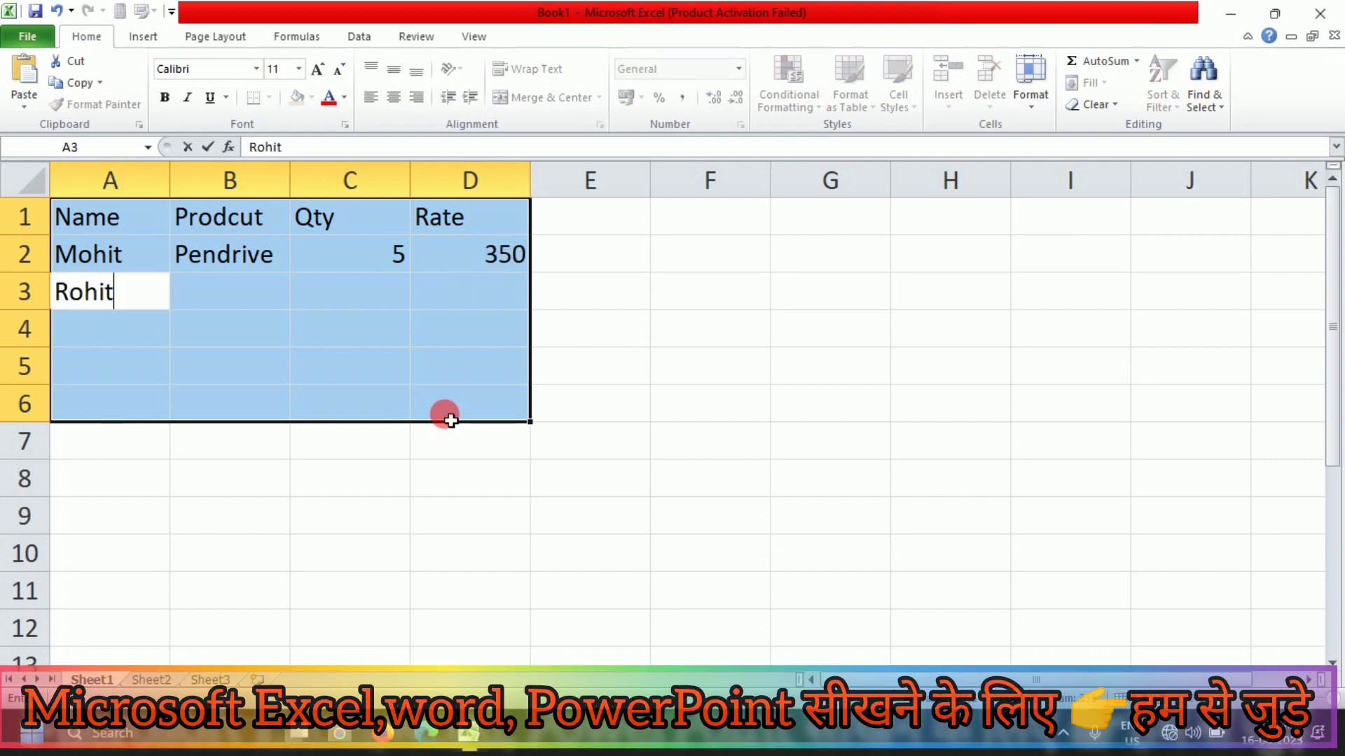
{"action": "type", "text": "ash"}
{"action": "key", "text": "Tab"}
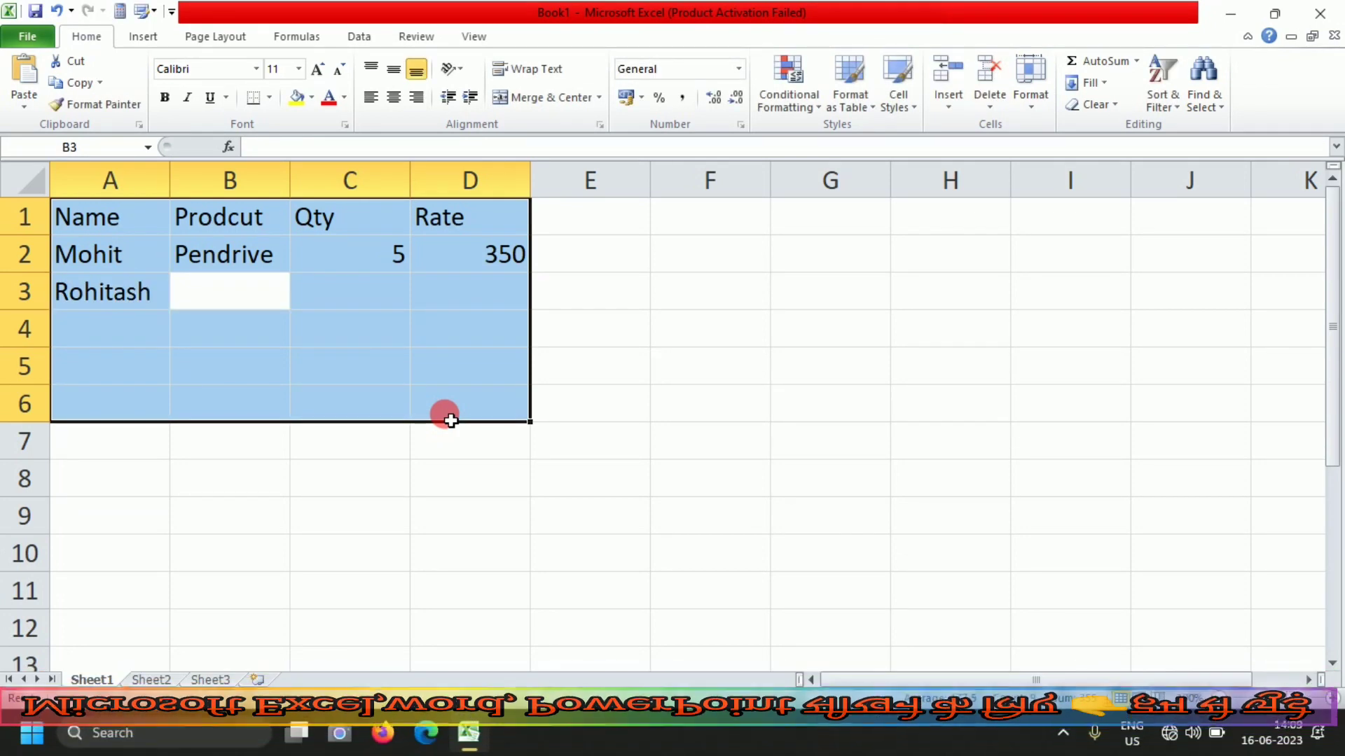
{"action": "type", "text": "Mouse"}
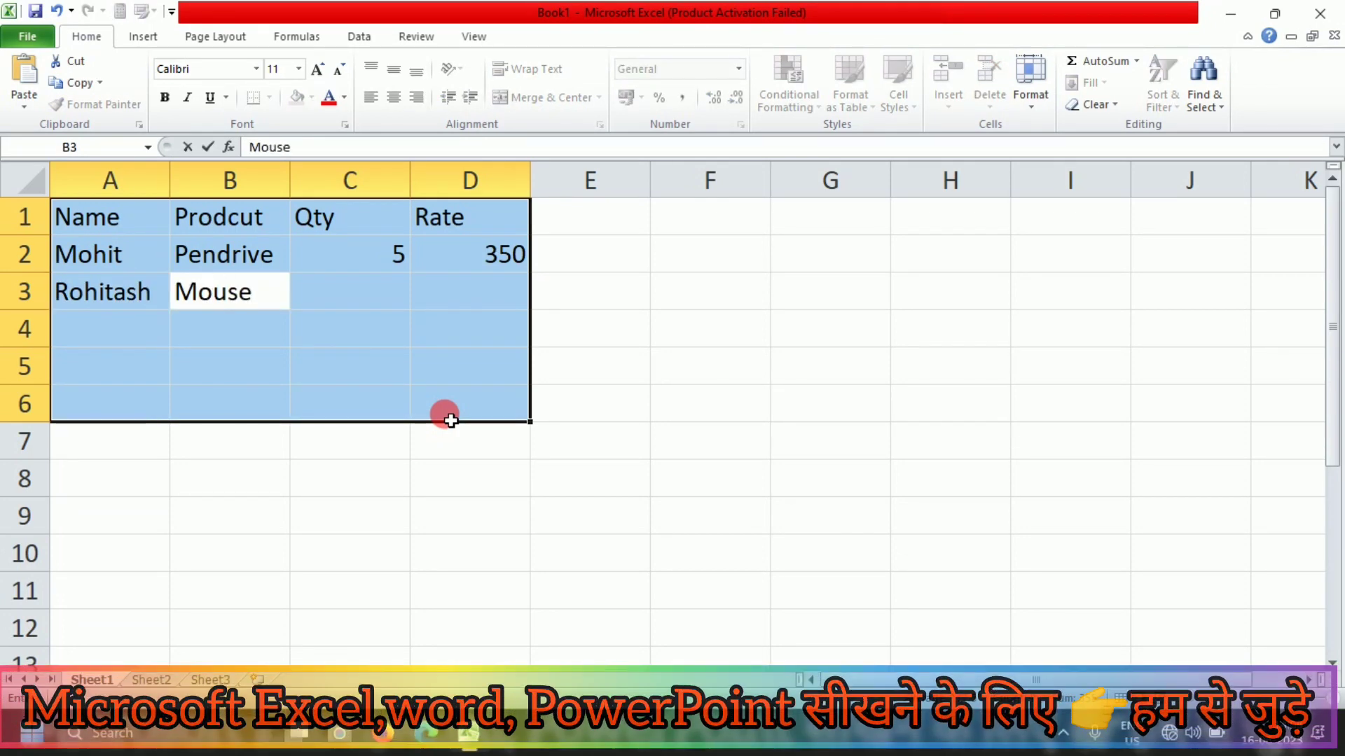
{"action": "key", "text": "Tab"}
{"action": "type", "text": "10"}
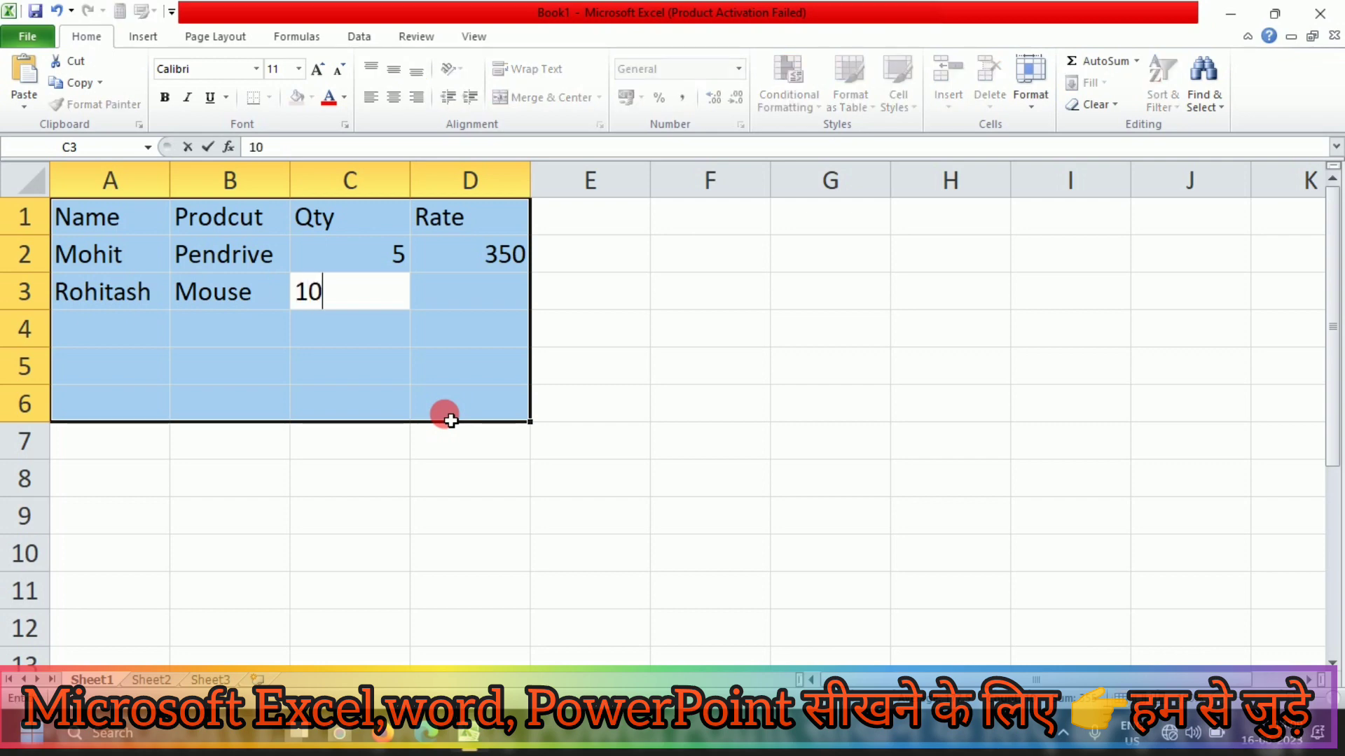
{"action": "key", "text": "Tab"}
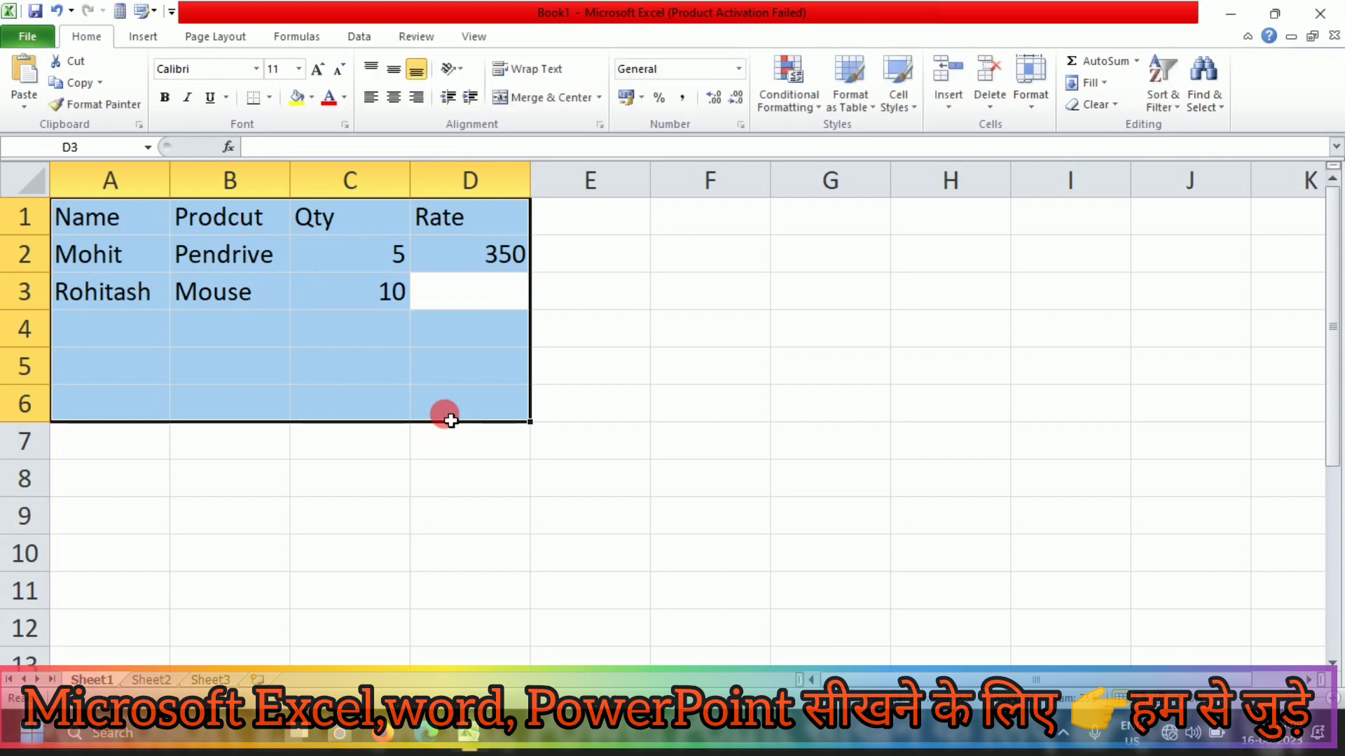
{"action": "type", "text": "150"}
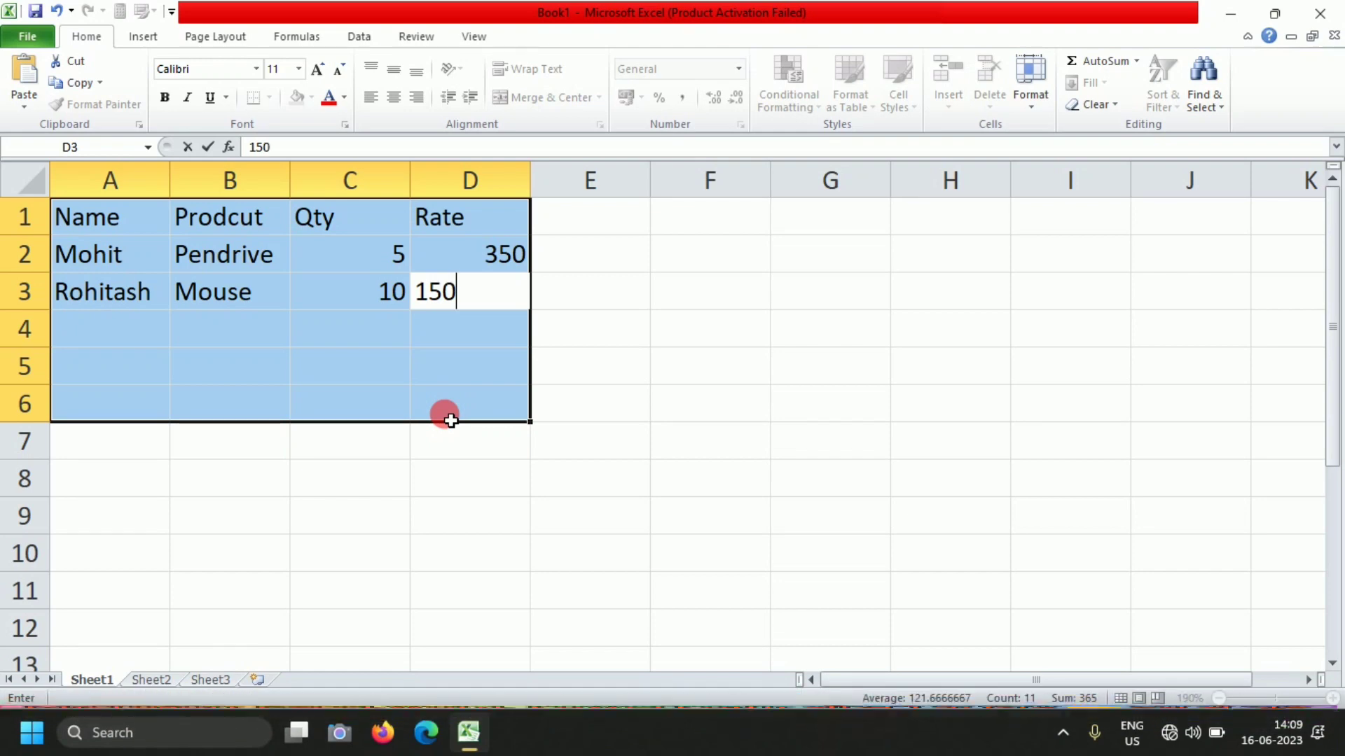
{"action": "key", "text": "Return"}
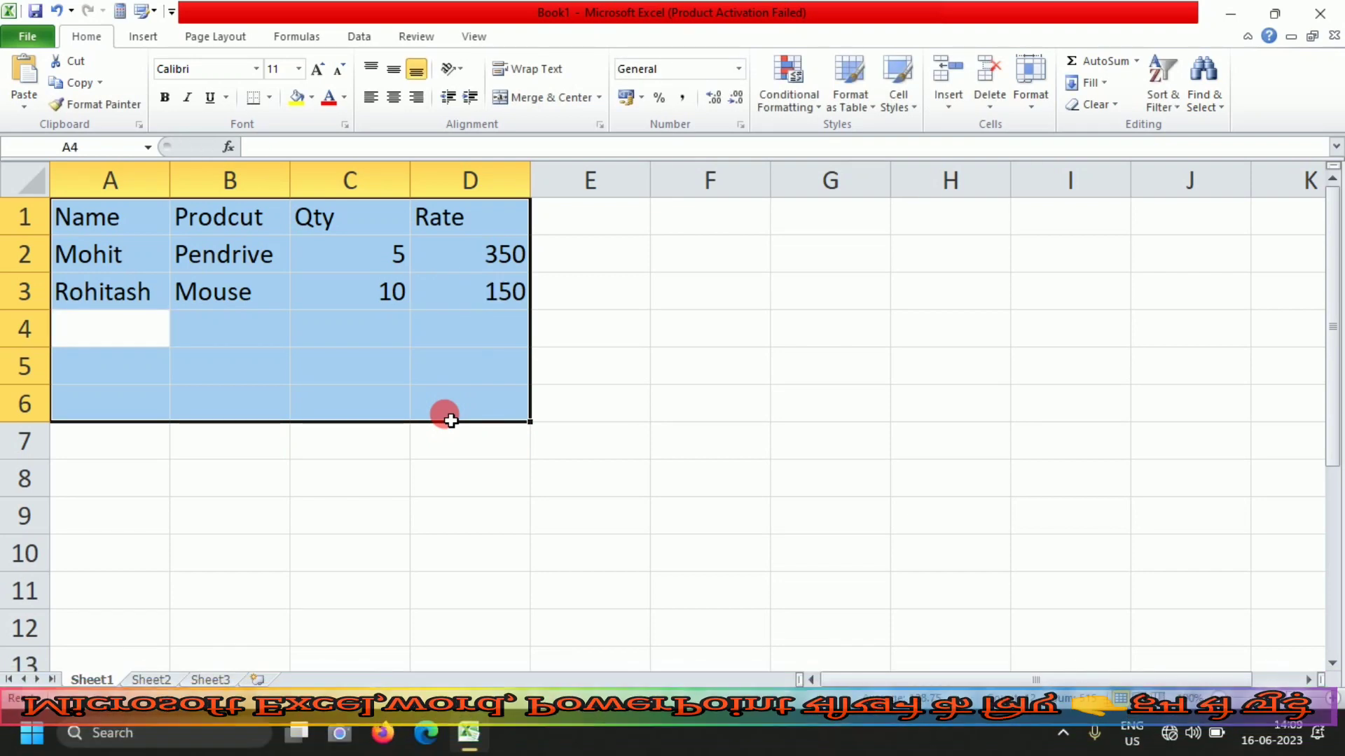
Fill row 4 with the third customer's name, product Keyboard, quantity 20 and rate 400.
{"action": "type", "text": "Pawan"}
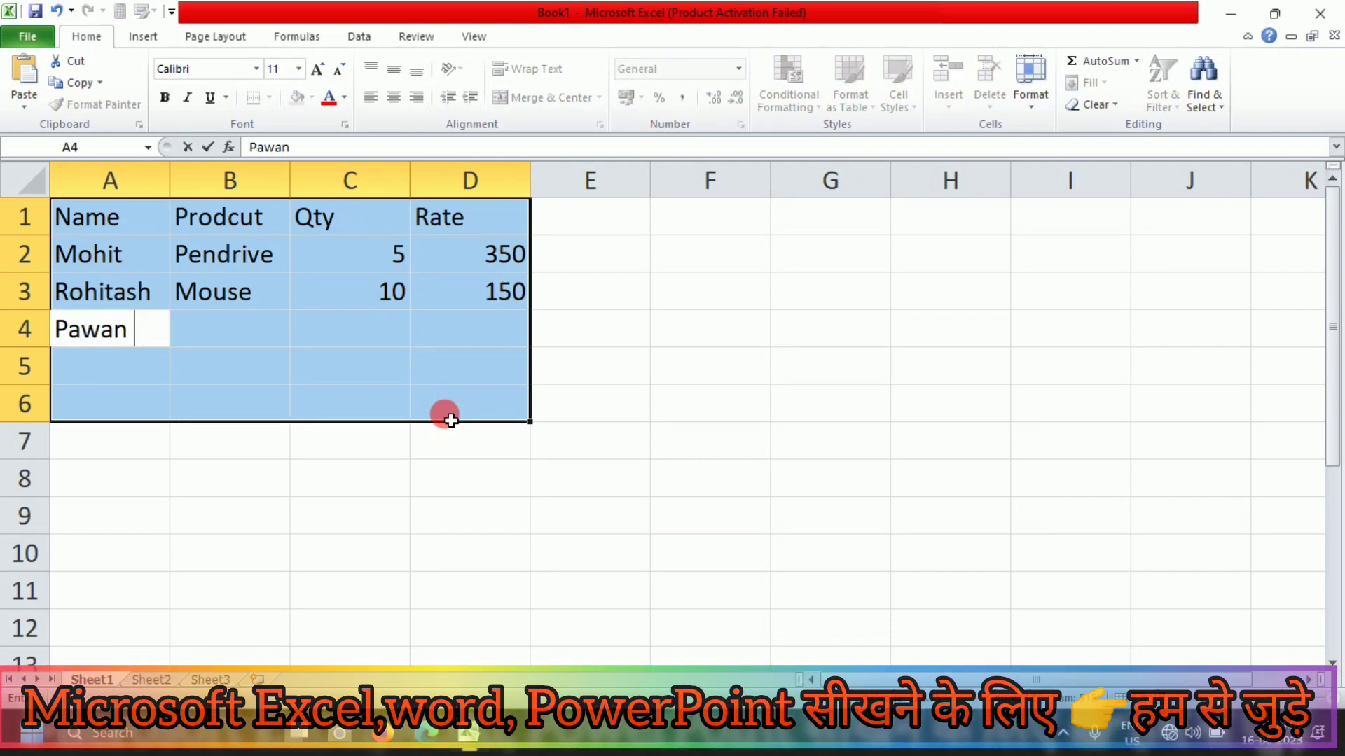
{"action": "key", "text": "Tab"}
{"action": "type", "text": "Key"}
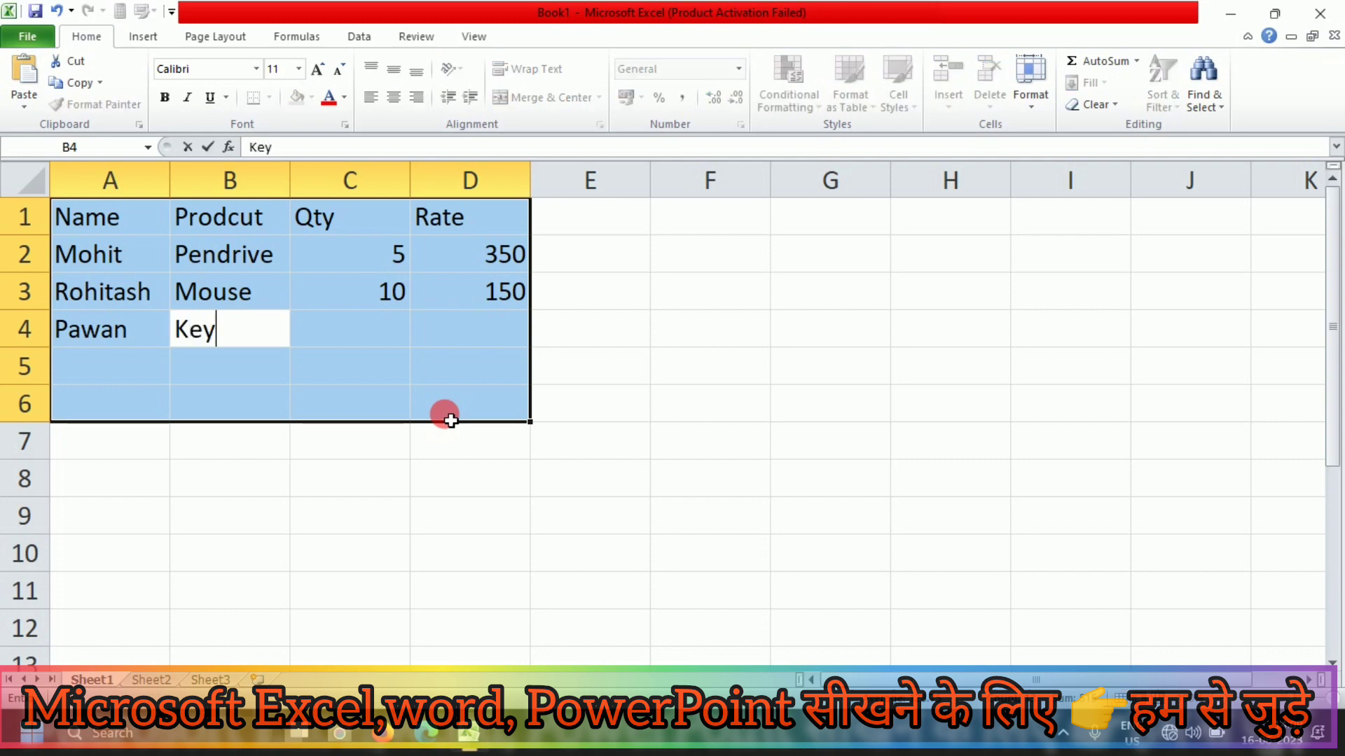
{"action": "type", "text": "board"}
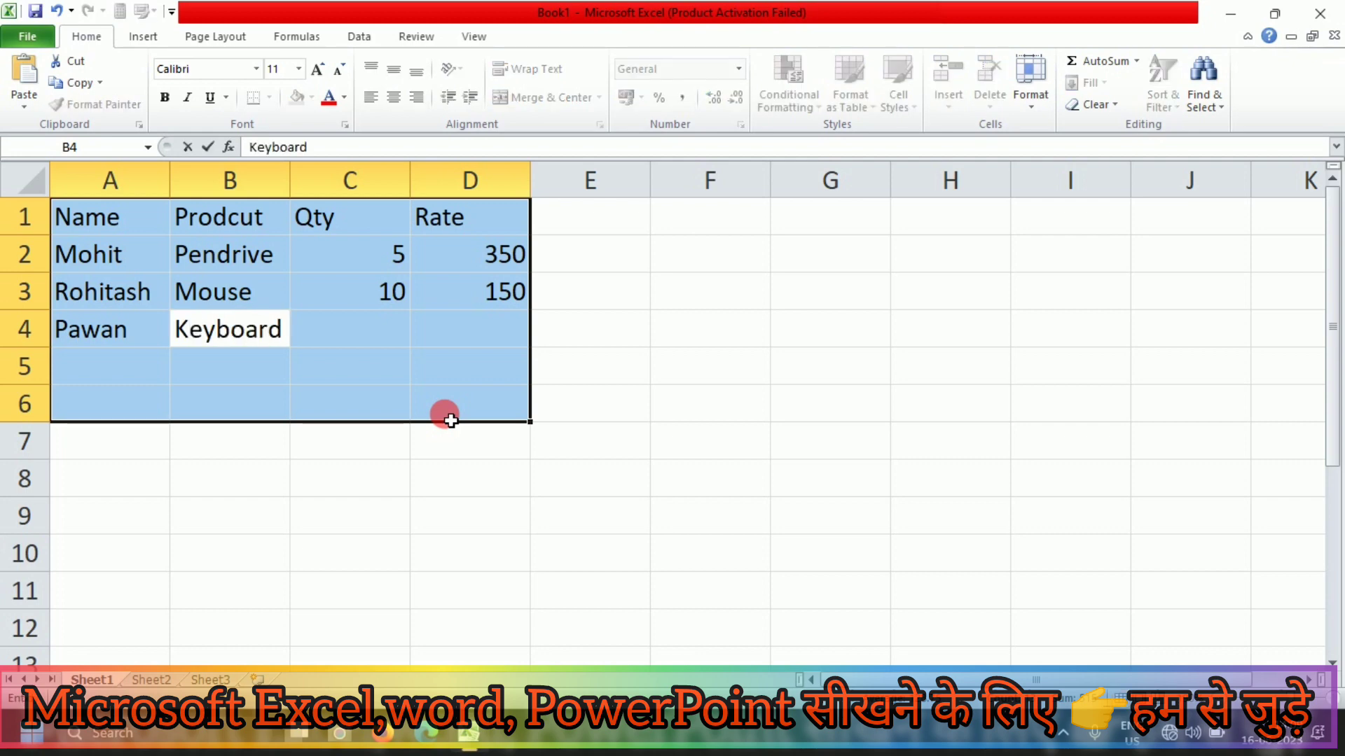
{"action": "key", "text": "Tab"}
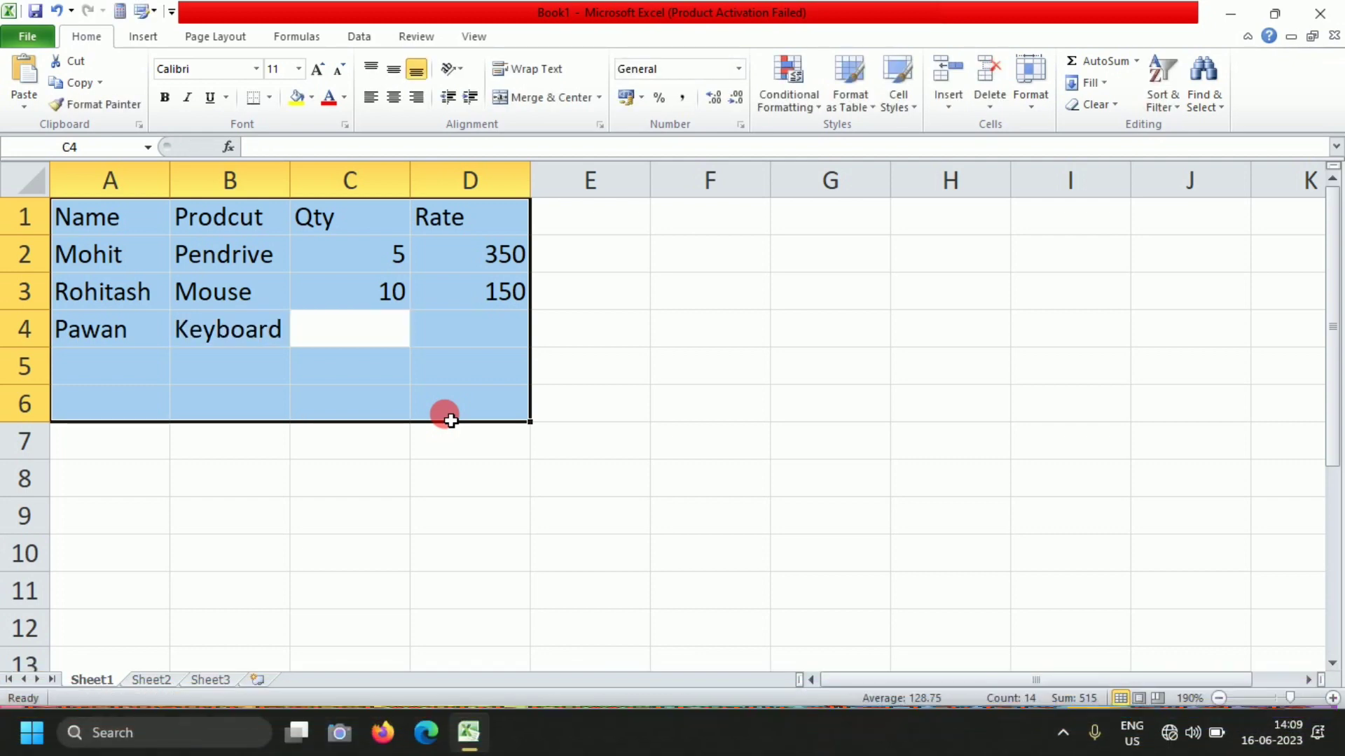
{"action": "type", "text": "20"}
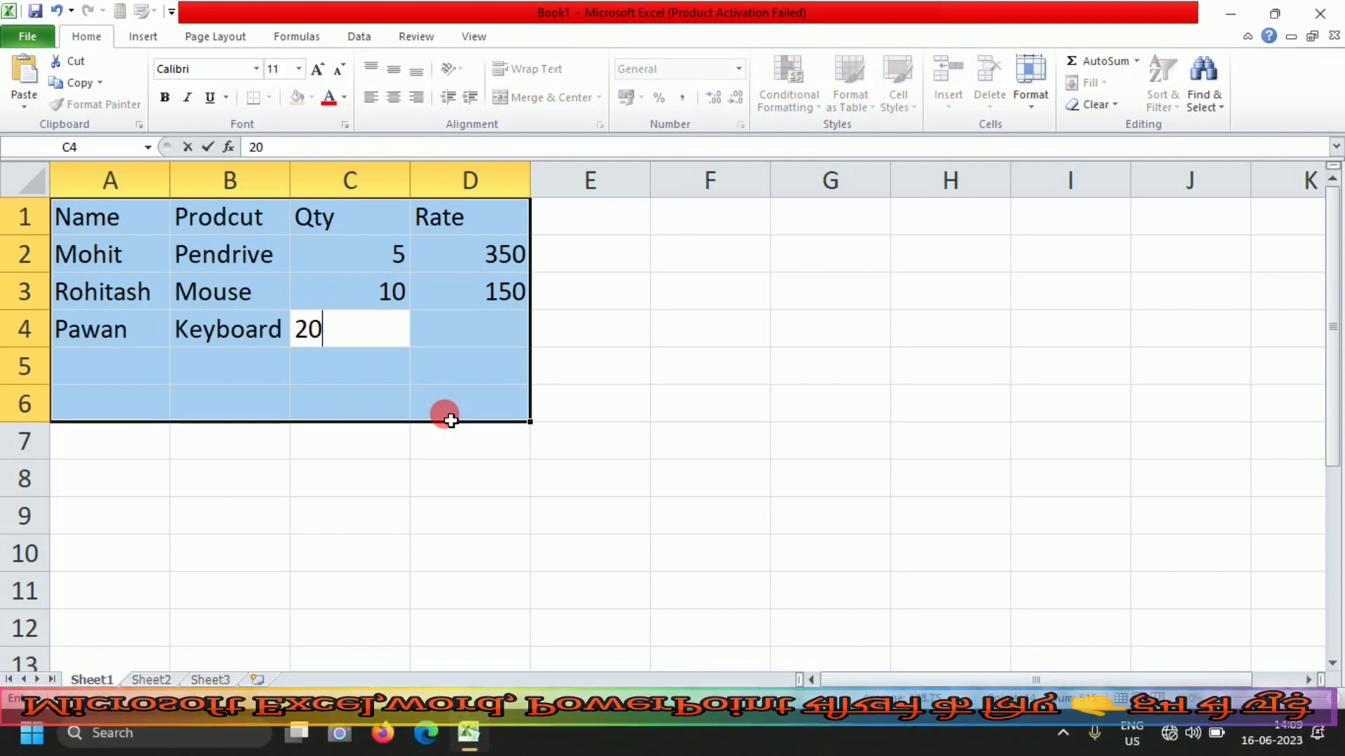
{"action": "key", "text": "Tab"}
{"action": "type", "text": "400"}
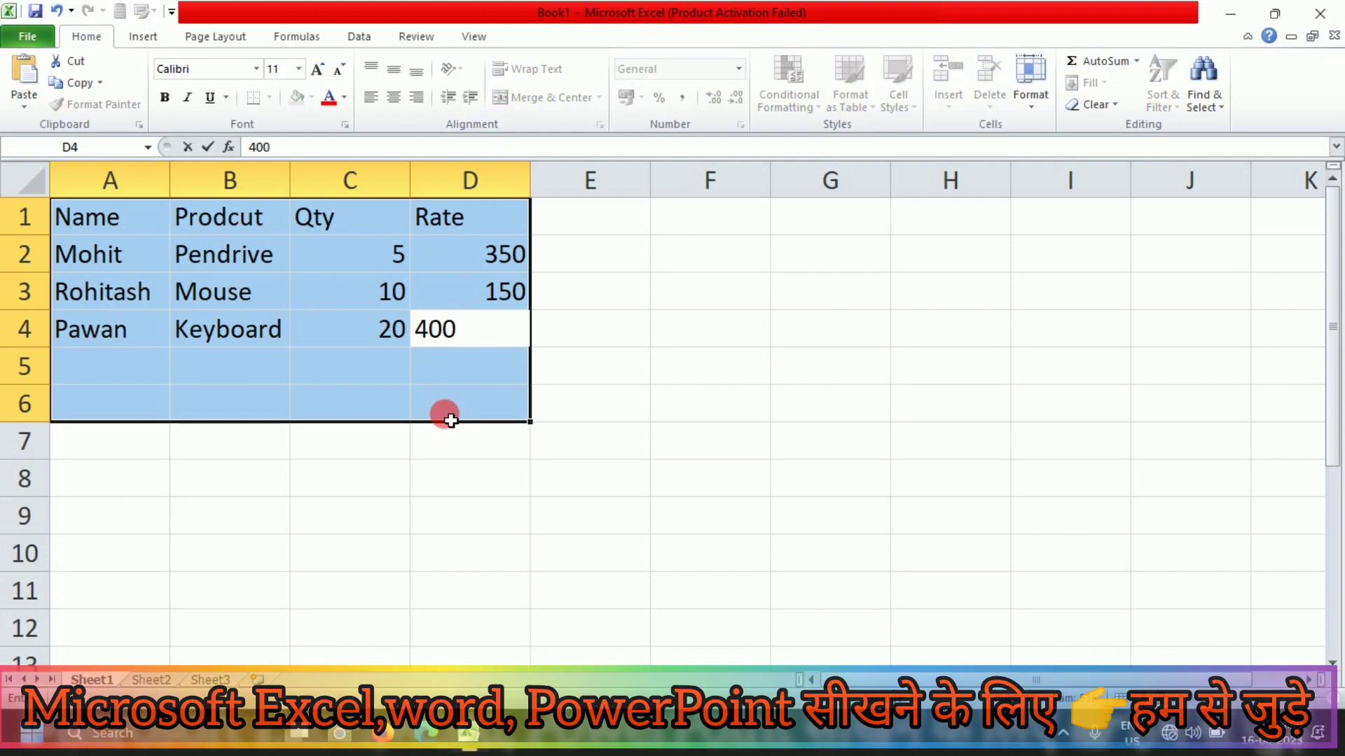
{"action": "key", "text": "Tab"}
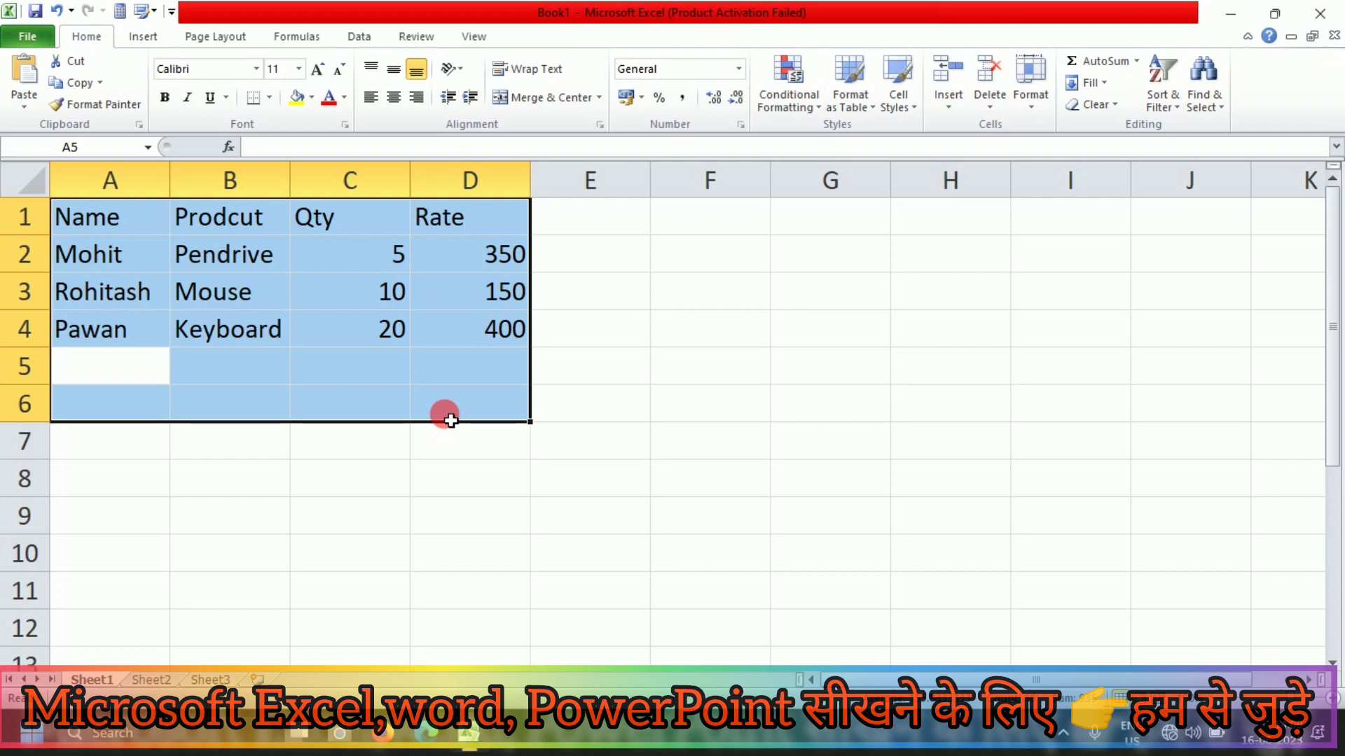
Fill row 5 with the fourth customer's name, product Moniter, quantity 5 and rate 10000.
{"action": "type", "text": "A"}
{"action": "key", "text": "BackSpace"}
{"action": "type", "text": "Sh"}
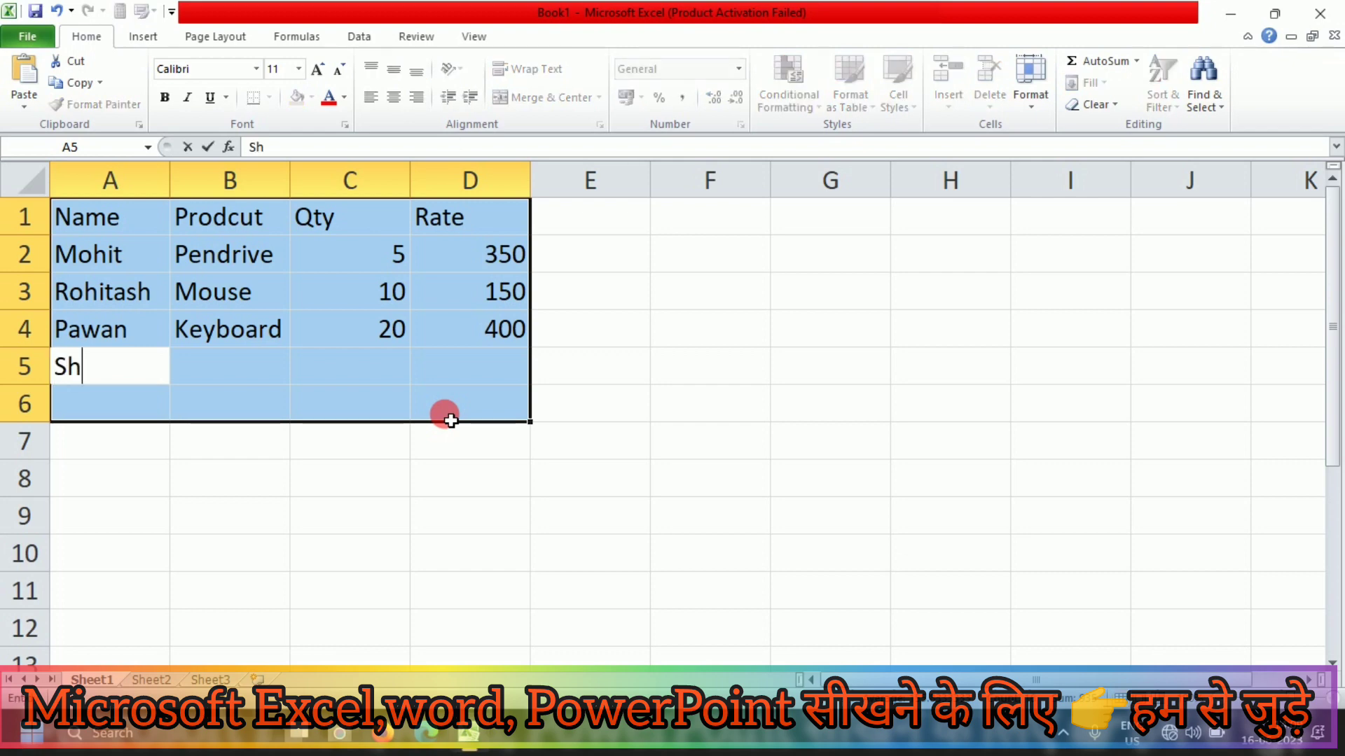
{"action": "type", "text": "ivam"}
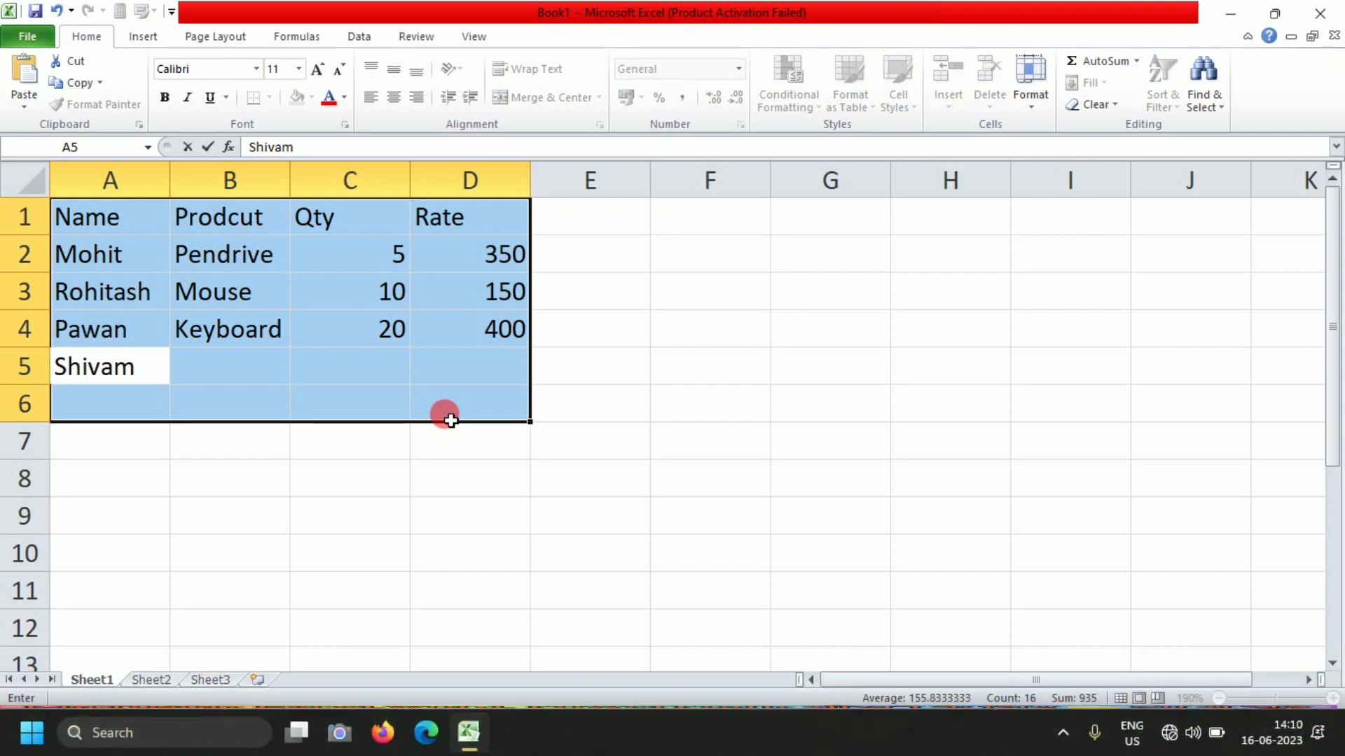
{"action": "key", "text": "Tab"}
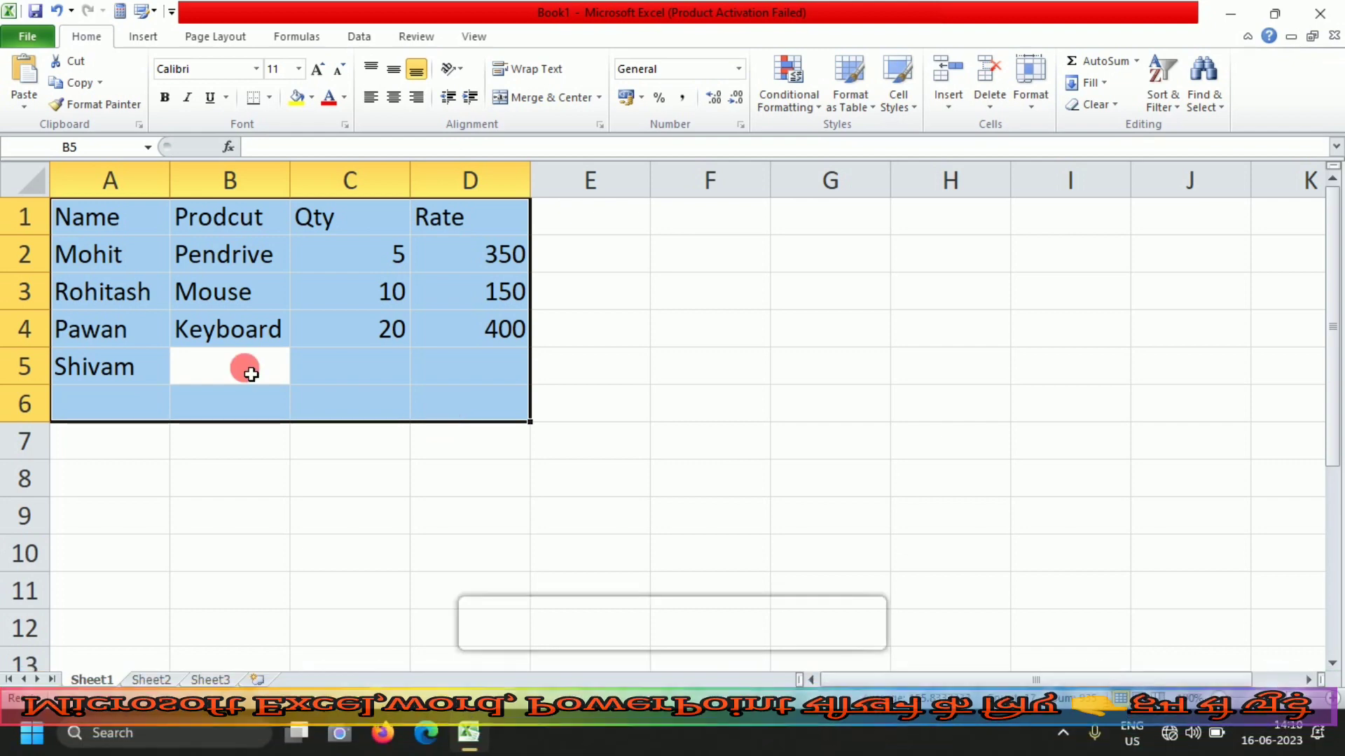
{"action": "type", "text": "Moniter"}
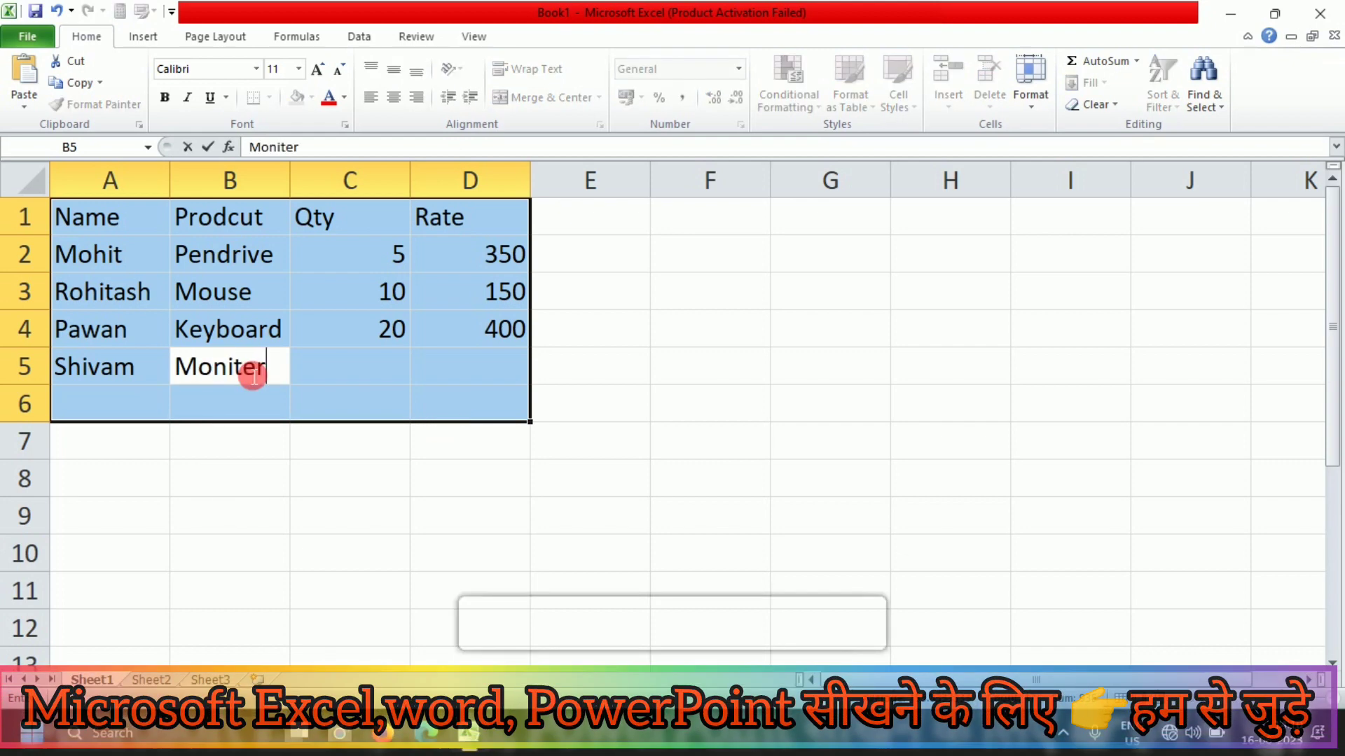
{"action": "key", "text": "Tab"}
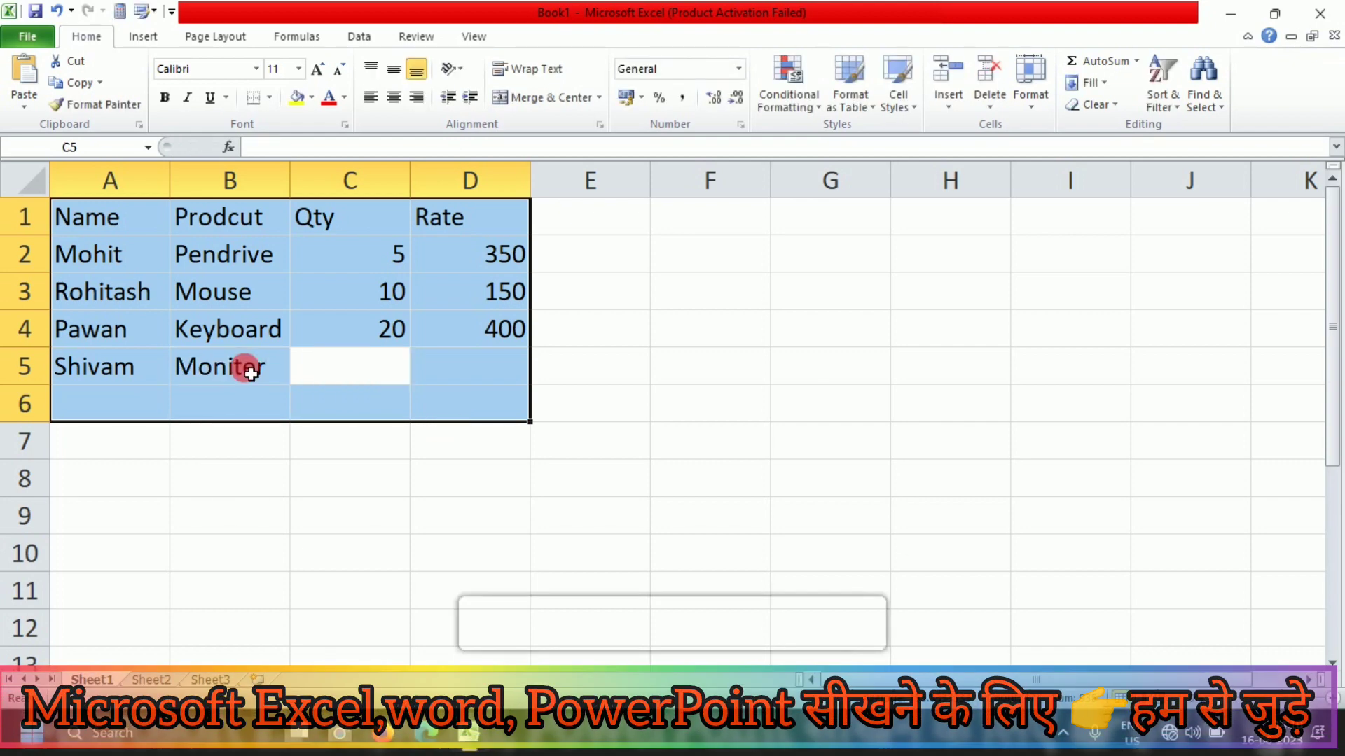
{"action": "type", "text": "5"}
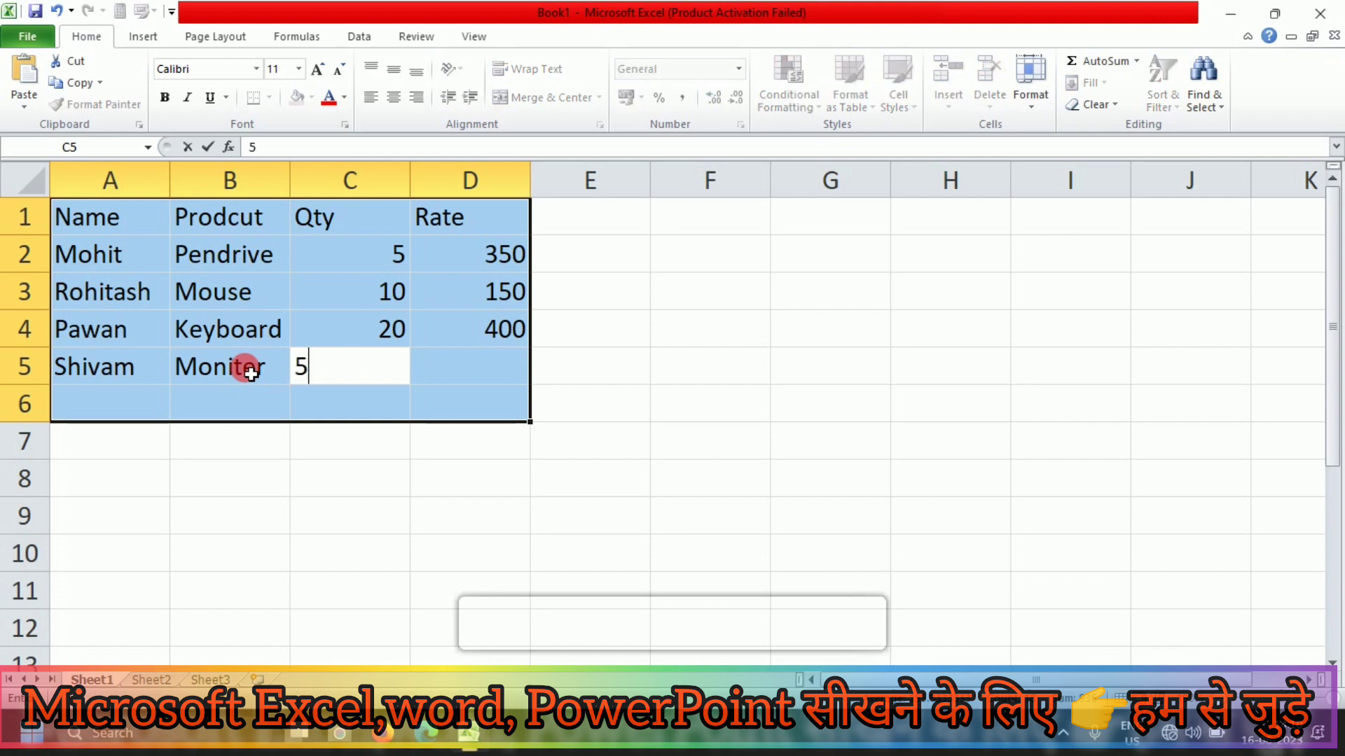
{"action": "key", "text": "Tab"}
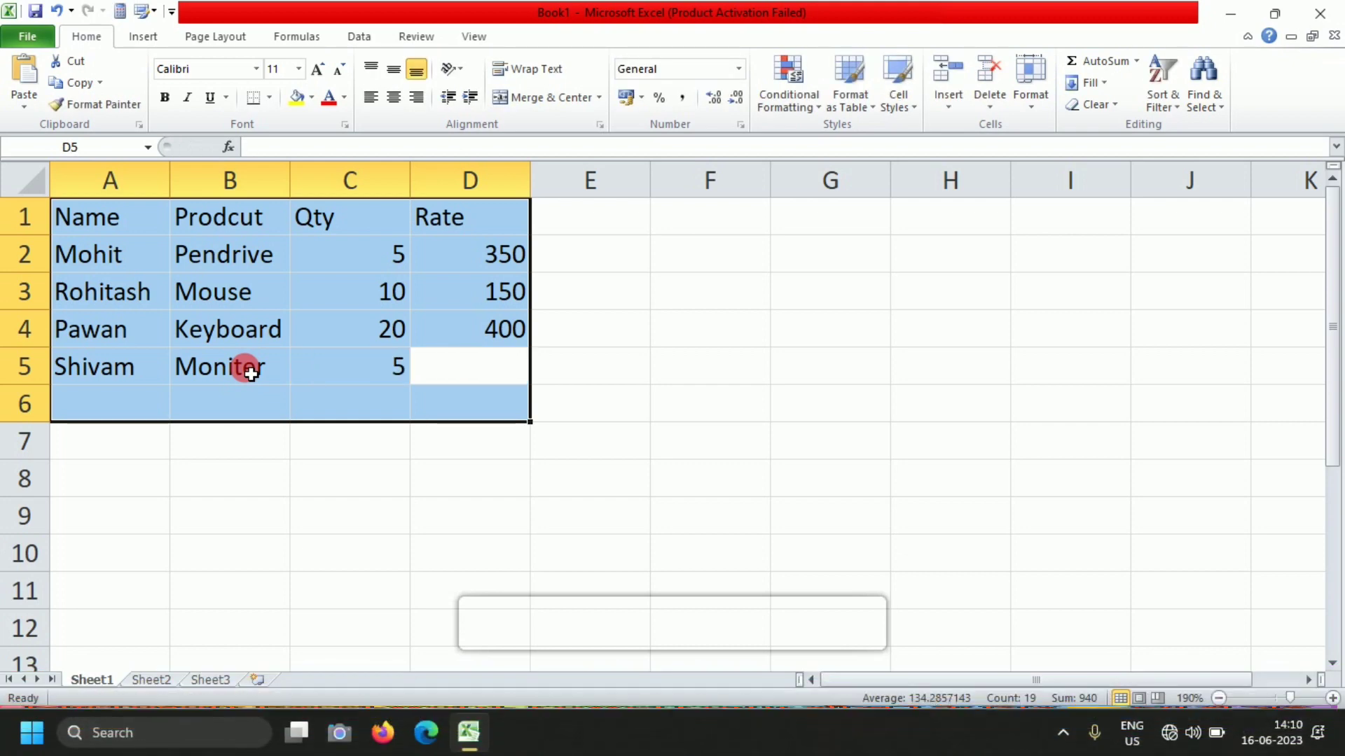
{"action": "type", "text": "10000"}
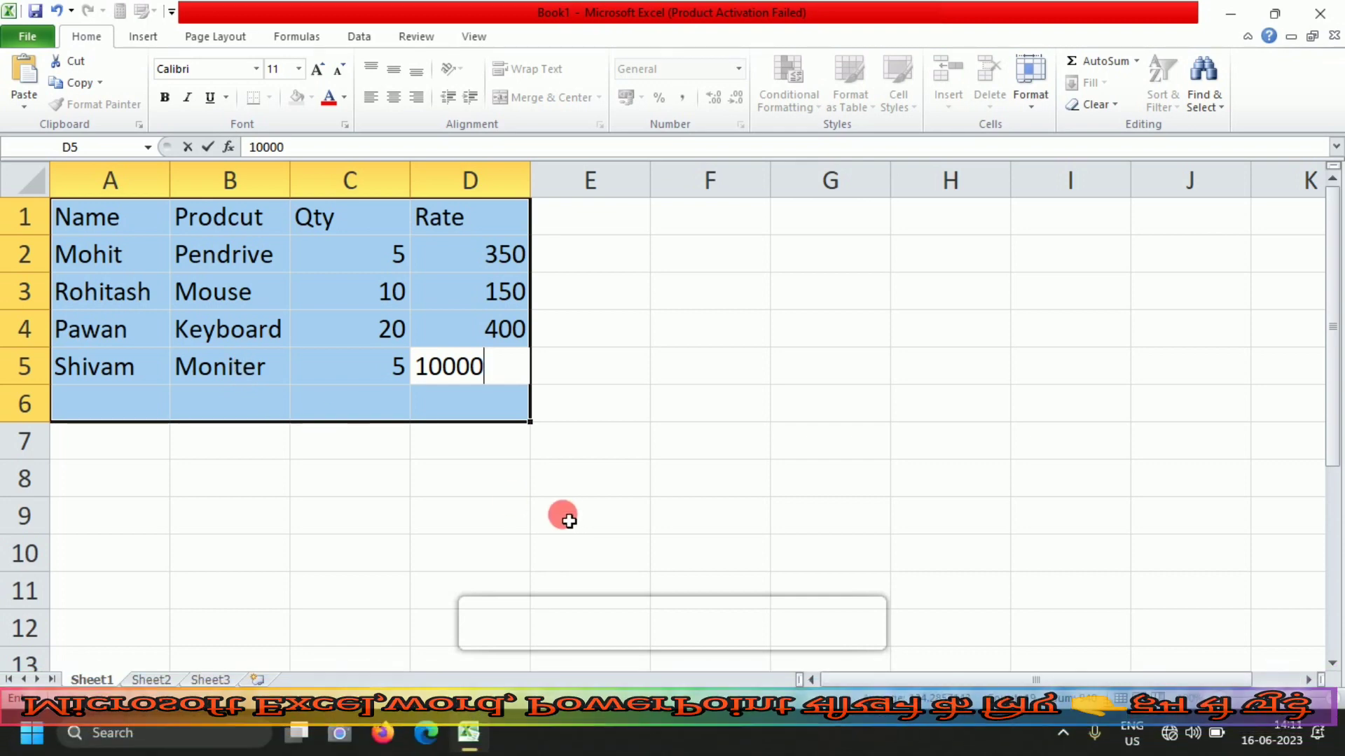
{"action": "left_click", "coordinate": [693, 347]}
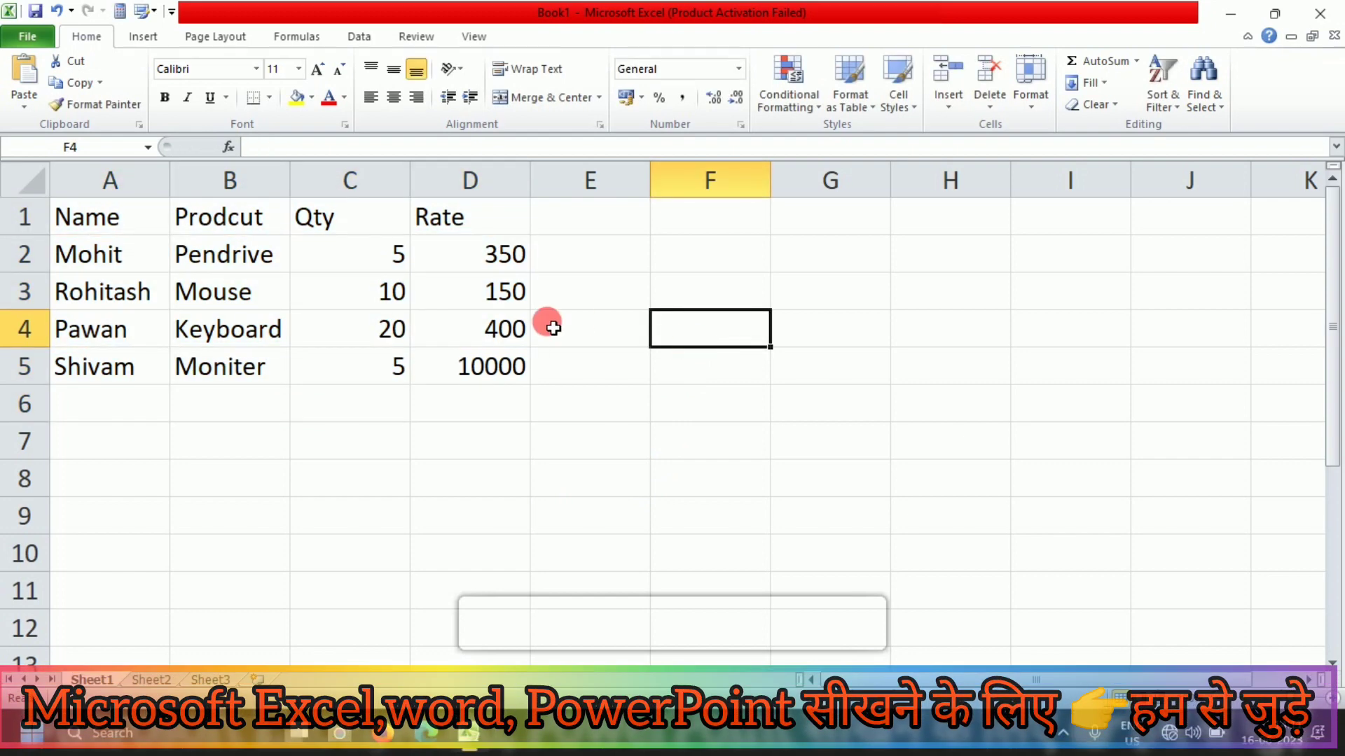
Center the quantity and rate values in C2:D5 horizontally.
{"action": "left_click", "coordinate": [398, 270]}
{"action": "left_click_drag", "start_coordinate": [397, 270], "coordinate": [517, 390]}
{"action": "left_click", "coordinate": [388, 100]}
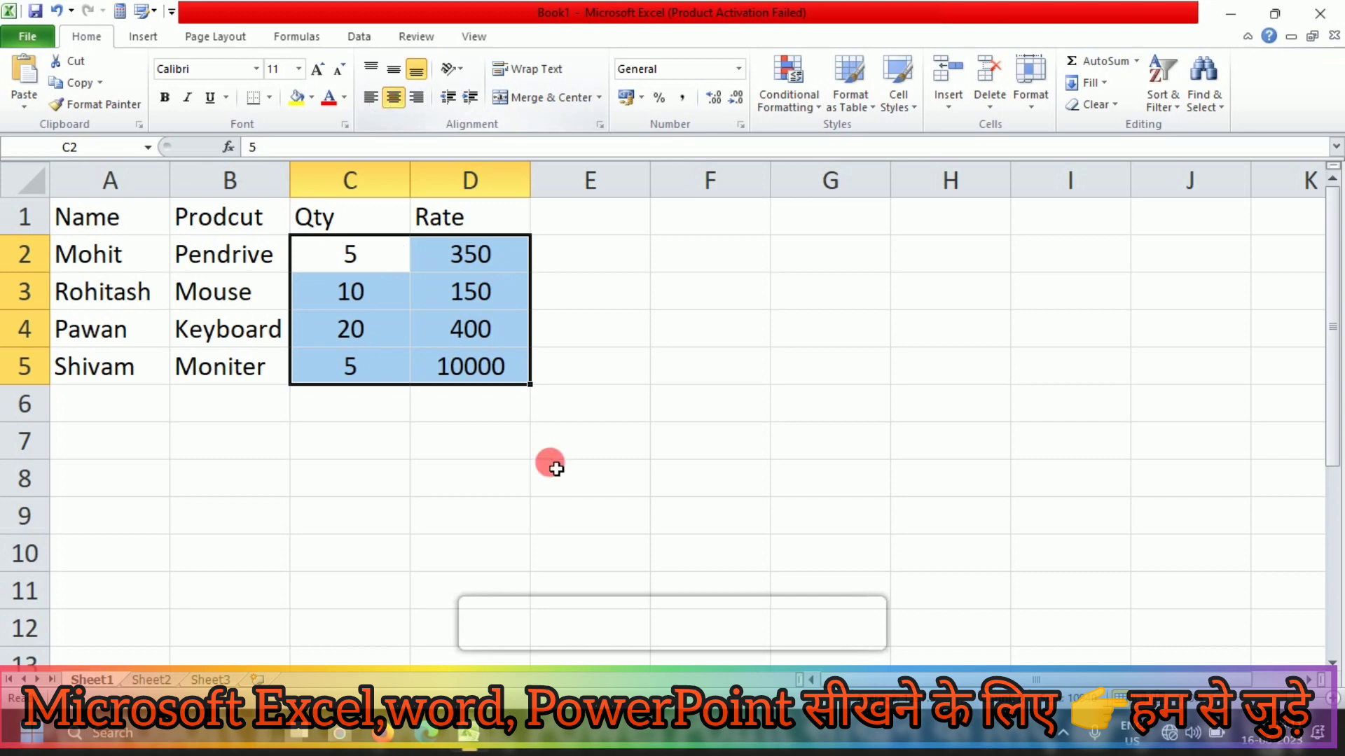
{"action": "left_click", "coordinate": [616, 488]}
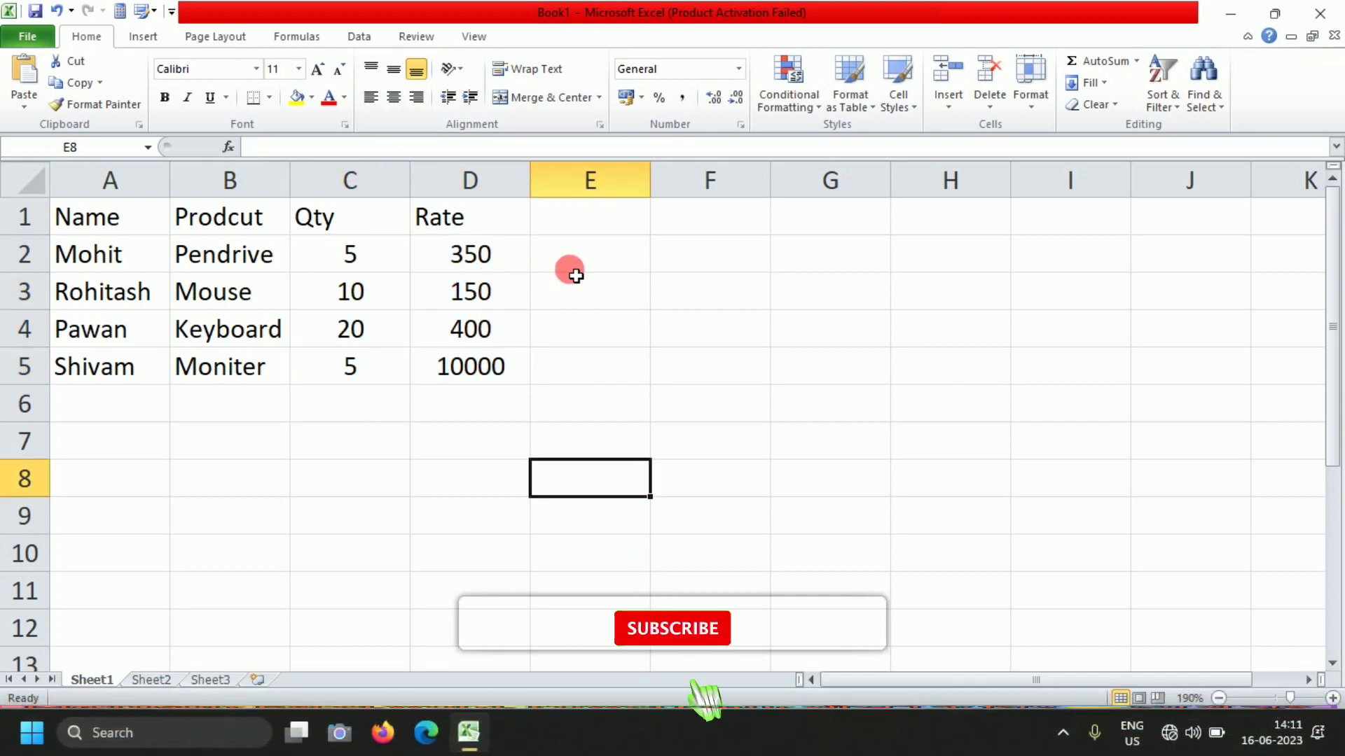
Select the range E1:G1 and enter the headers Amount in E1 and Gst Amount in F1.
{"action": "left_click", "coordinate": [581, 230]}
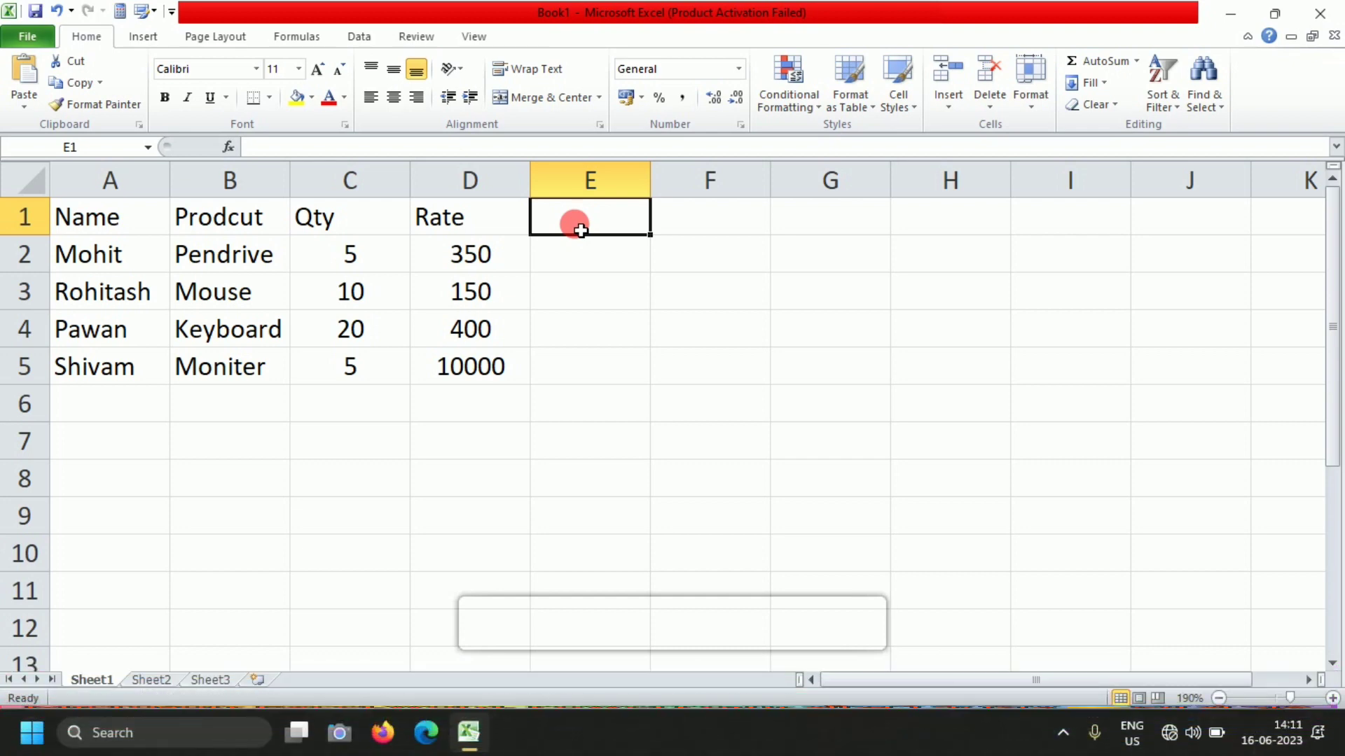
{"action": "left_click", "coordinate": [713, 230]}
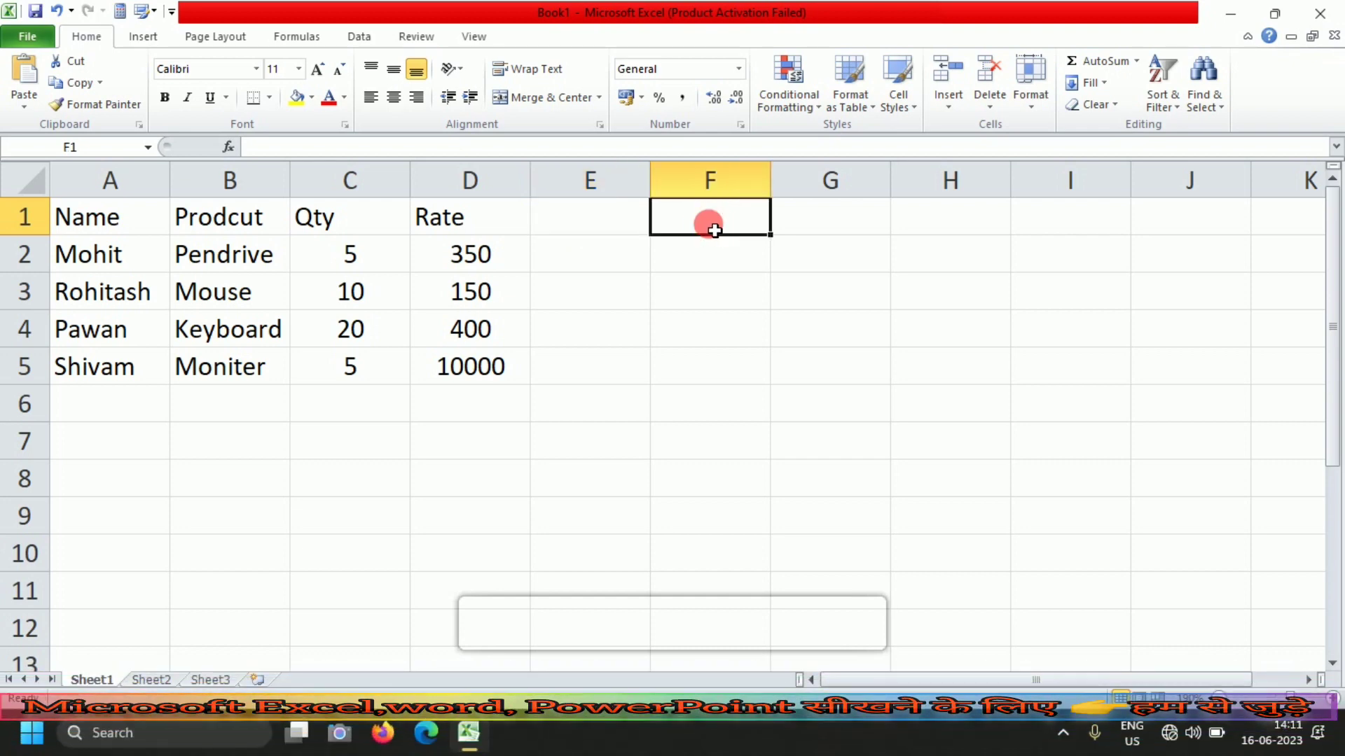
{"action": "left_click", "coordinate": [845, 223]}
{"action": "left_click", "coordinate": [596, 233]}
{"action": "left_click_drag", "start_coordinate": [595, 233], "coordinate": [826, 221]}
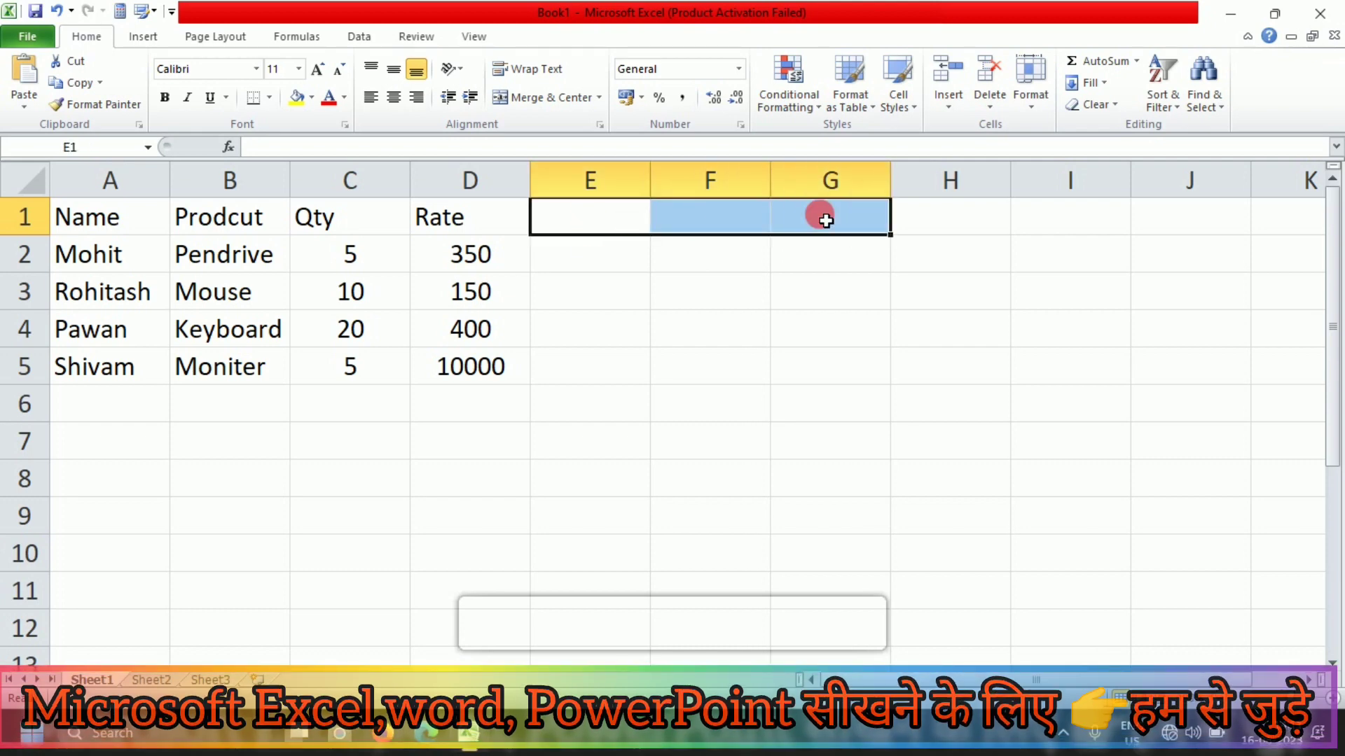
{"action": "type", "text": "Amount"}
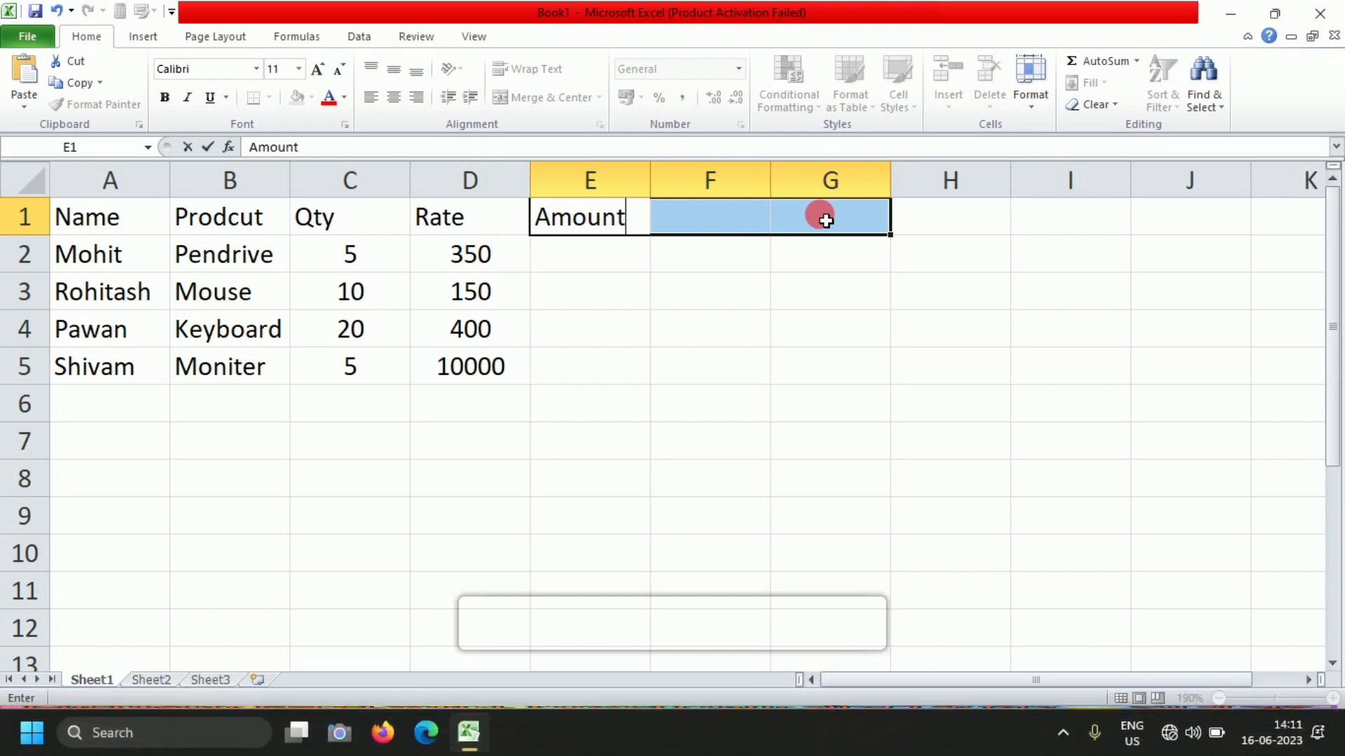
{"action": "key", "text": "Tab"}
{"action": "type", "text": "Gs"}
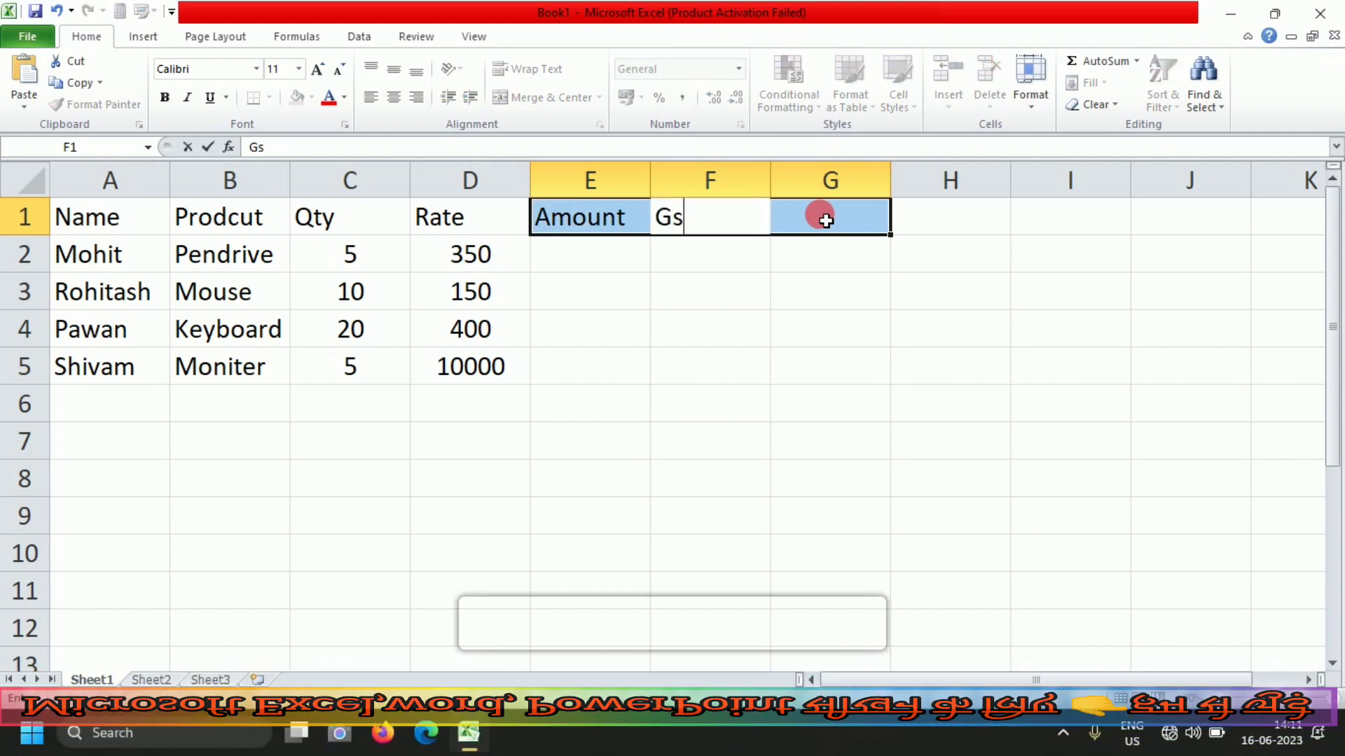
{"action": "type", "text": "t Amou"}
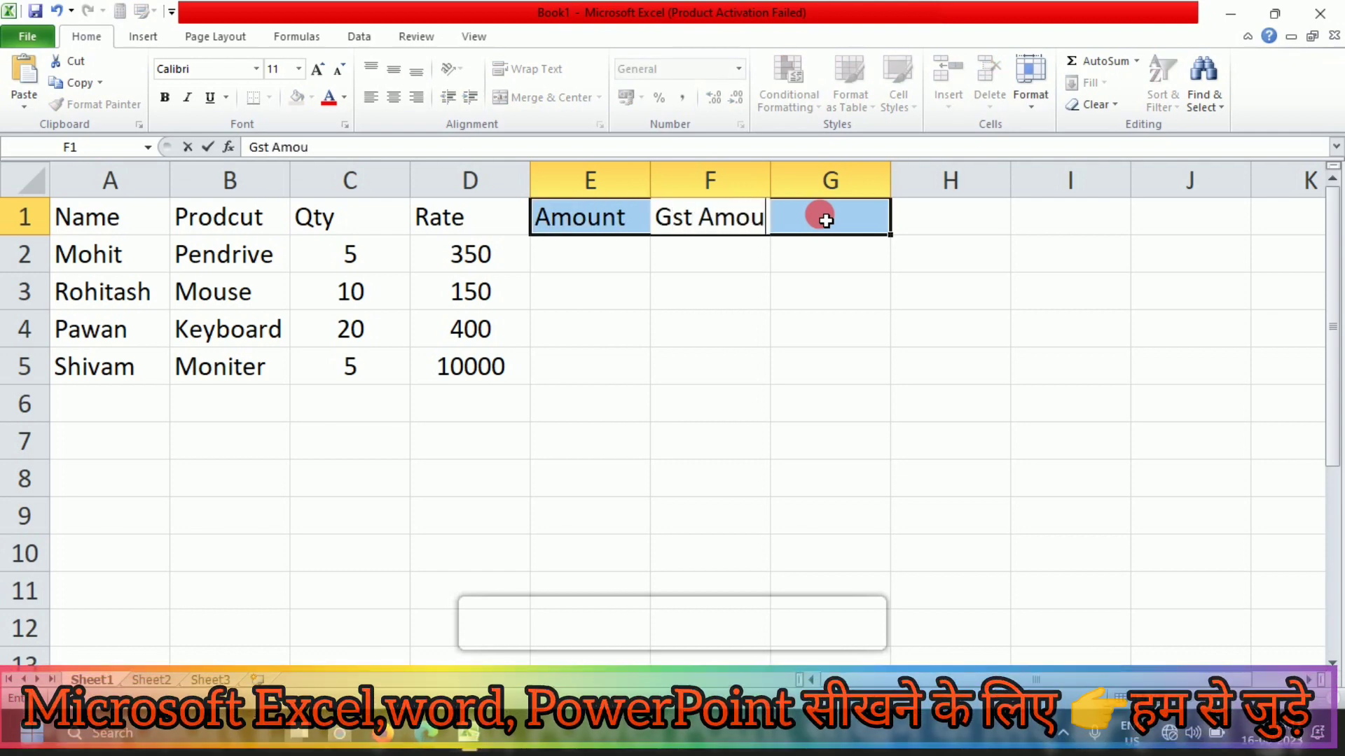
{"action": "type", "text": "nt"}
{"action": "key", "text": "Tab"}
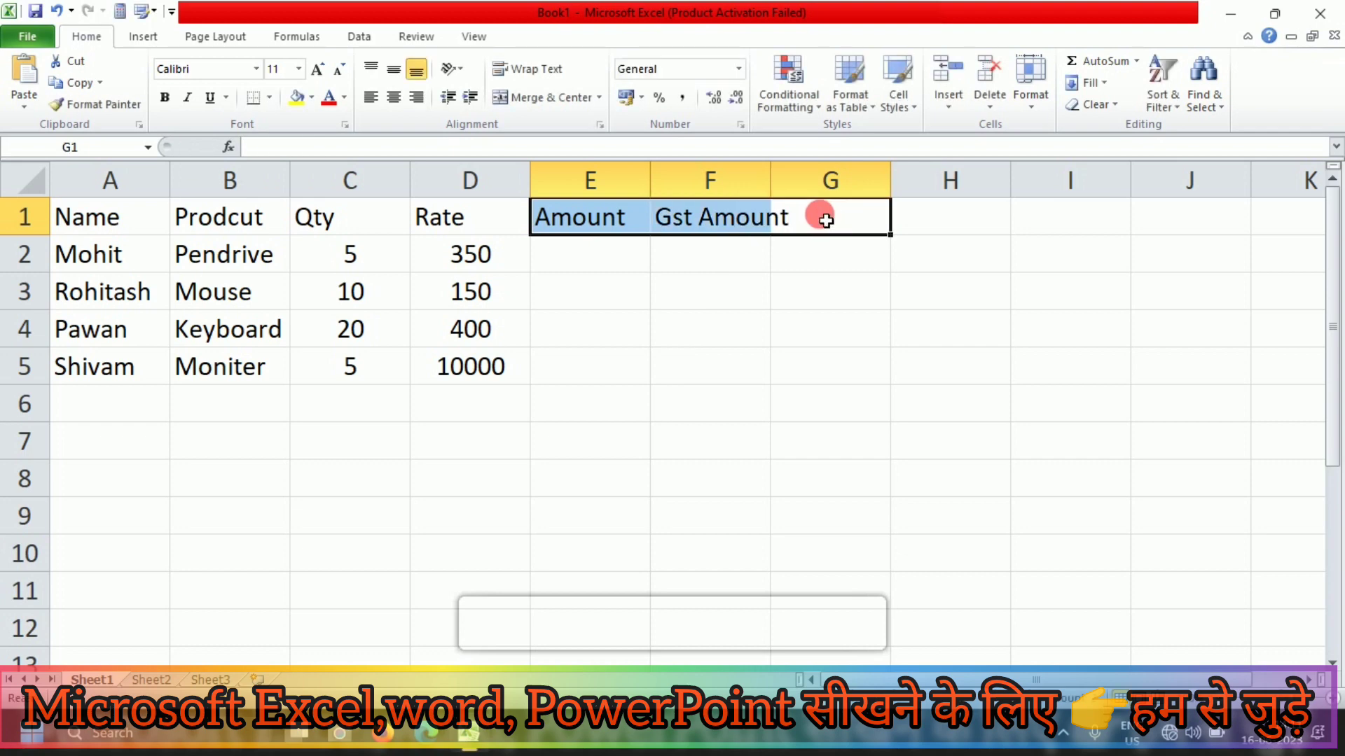
Enter the header Total Amount in G1.
{"action": "type", "text": "Tota"}
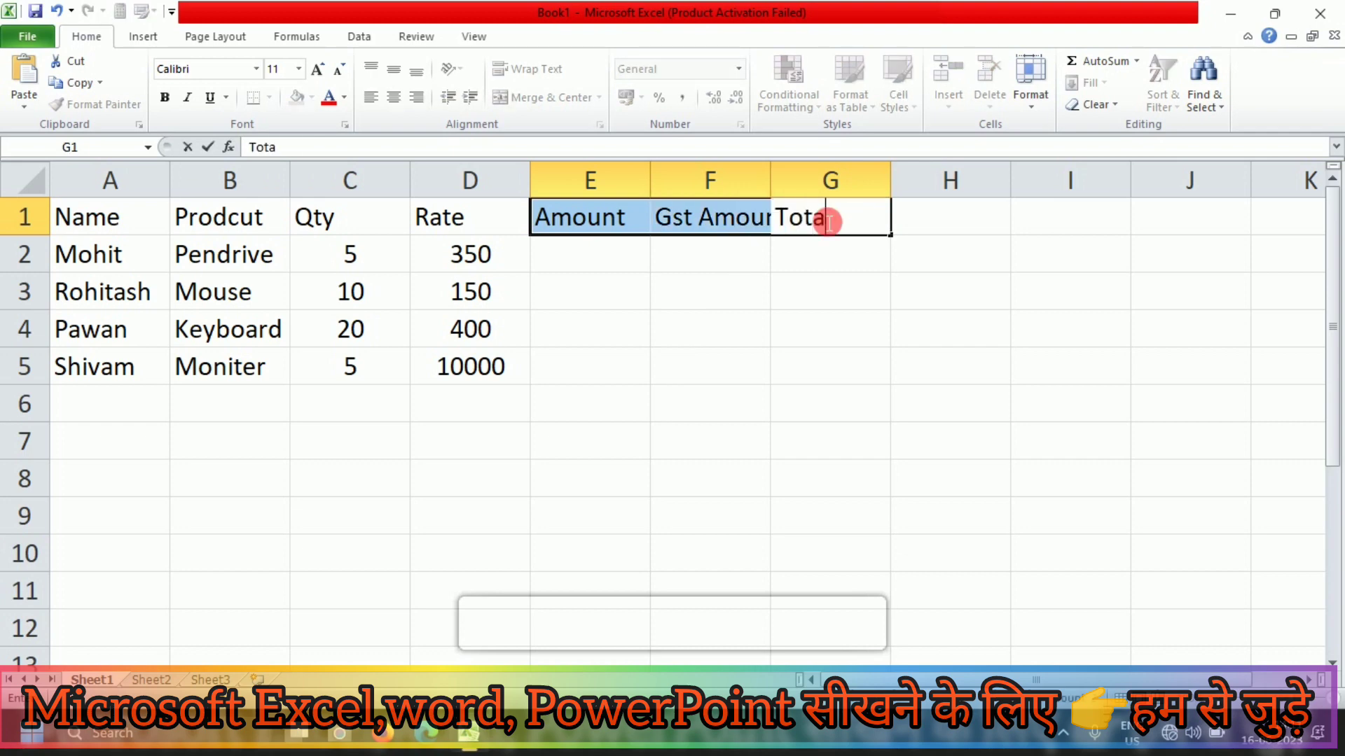
{"action": "type", "text": "l Amunt"}
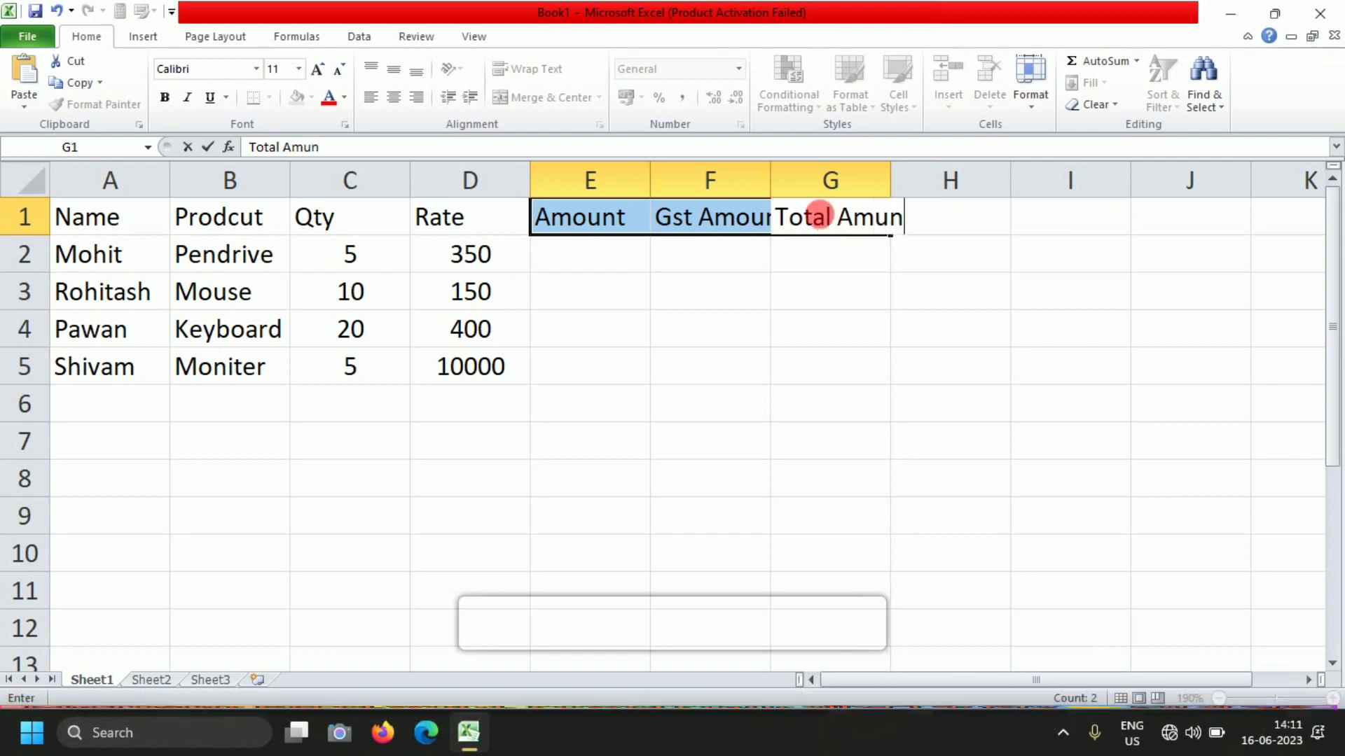
{"action": "key", "text": "BackSpace"}
{"action": "key", "text": "BackSpace"}
{"action": "key", "text": "BackSpace"}
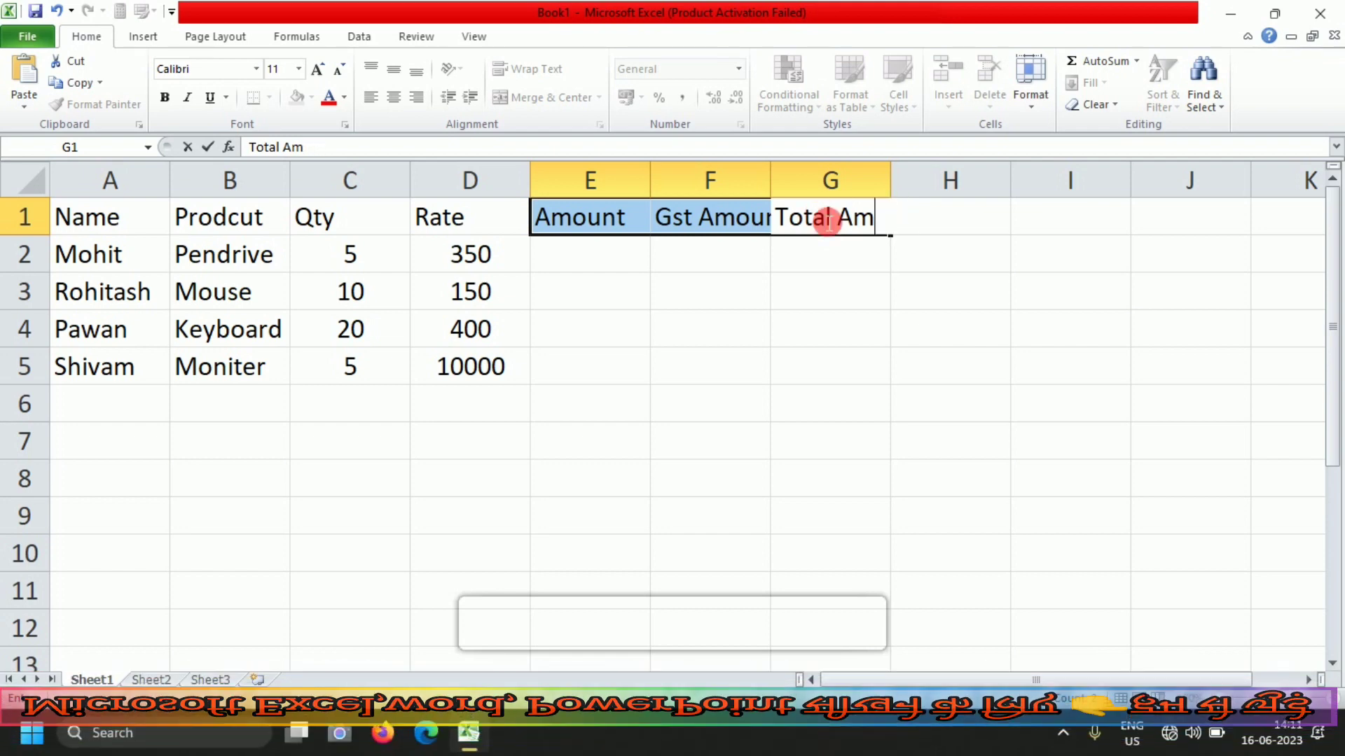
{"action": "type", "text": "ount"}
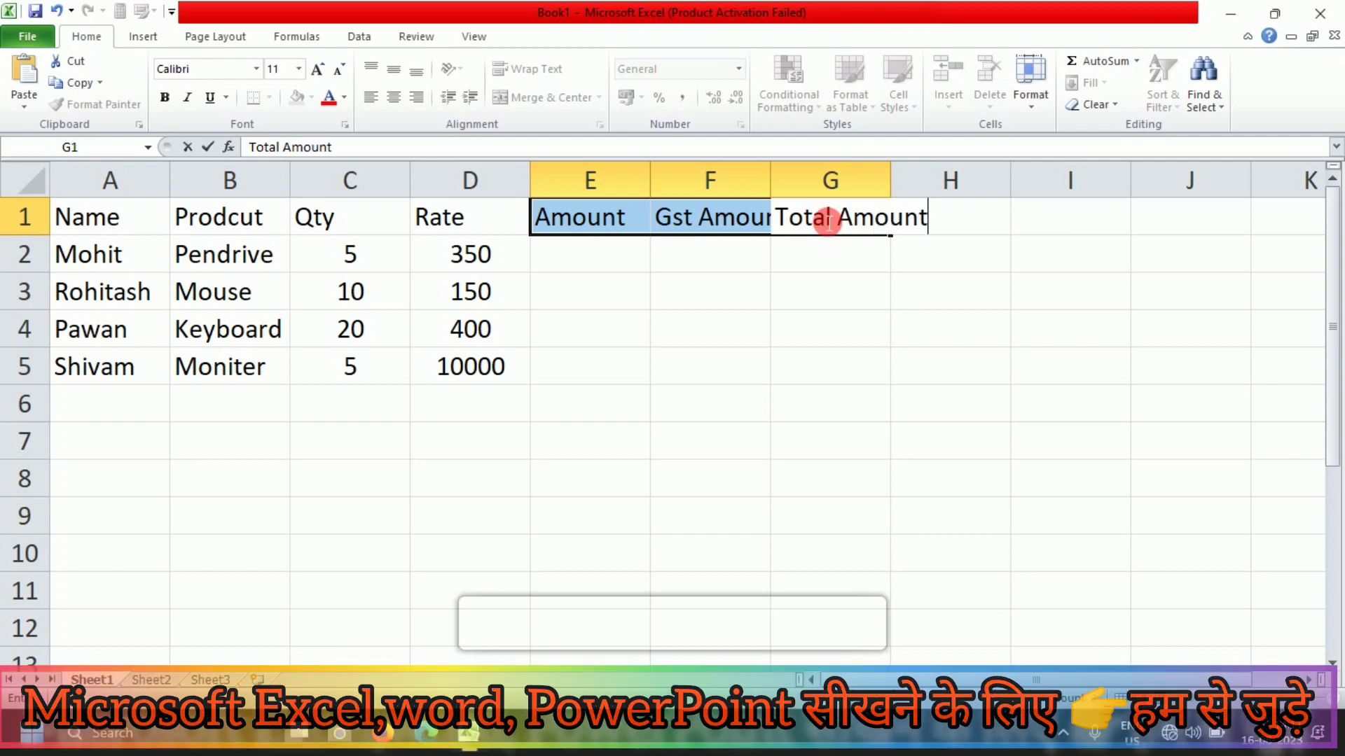
{"action": "left_click", "coordinate": [756, 330]}
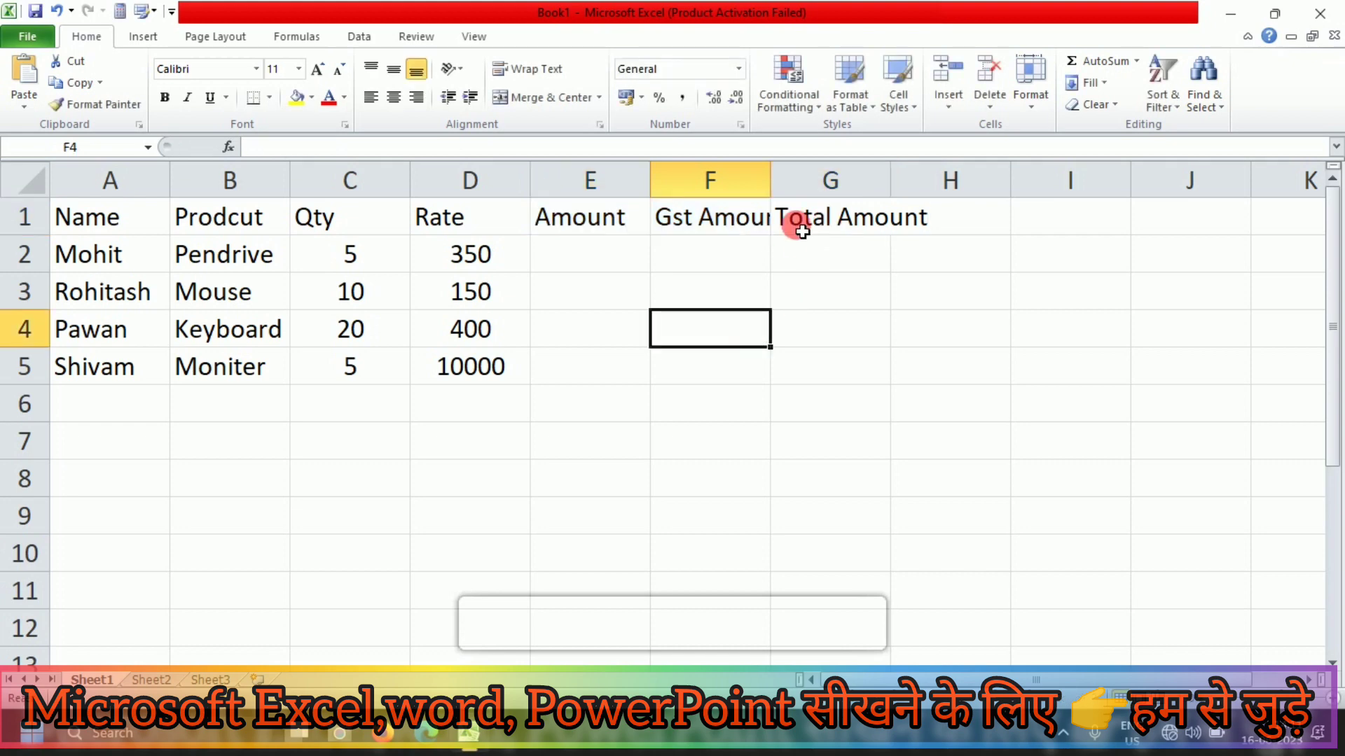
Autofit the widths of columns E, F and G to their header texts.
{"action": "left_click_drag", "start_coordinate": [616, 217], "coordinate": [940, 207]}
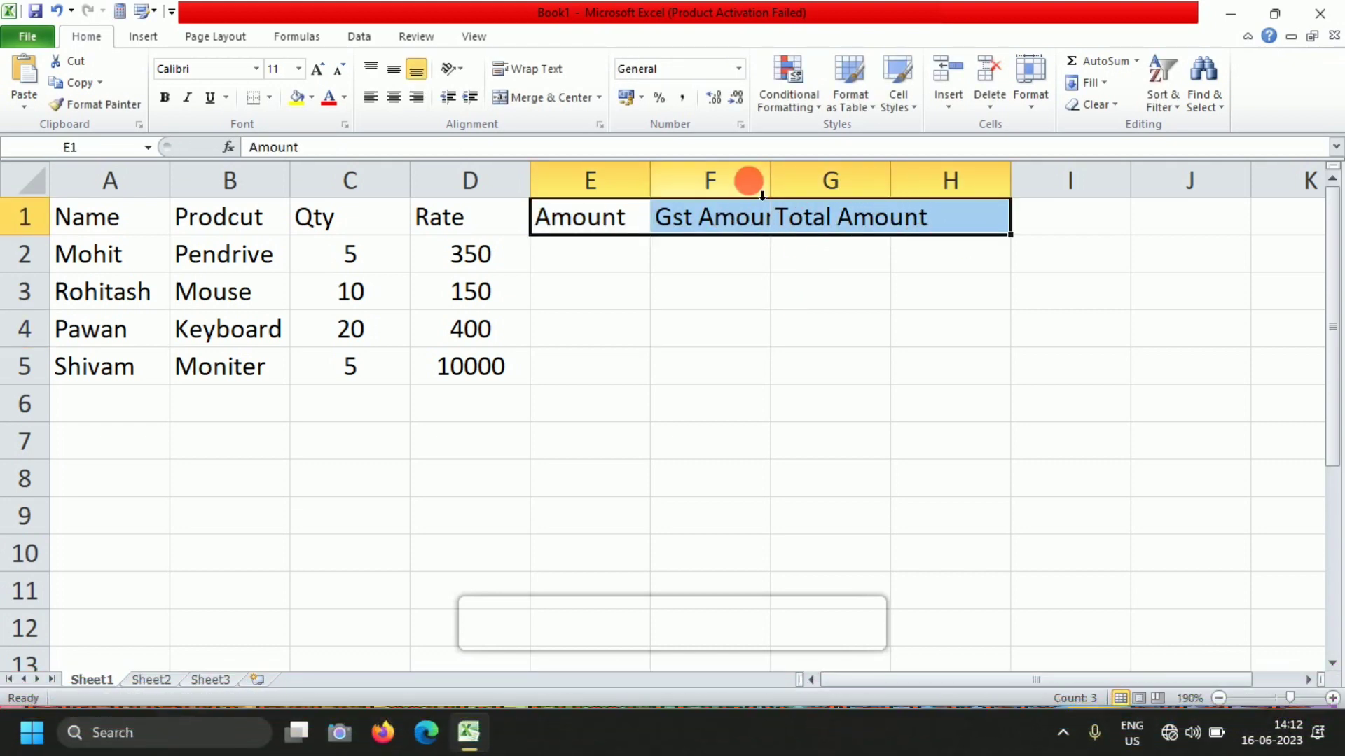
{"action": "left_click", "coordinate": [579, 233]}
{"action": "left_click_drag", "start_coordinate": [578, 237], "coordinate": [851, 233]}
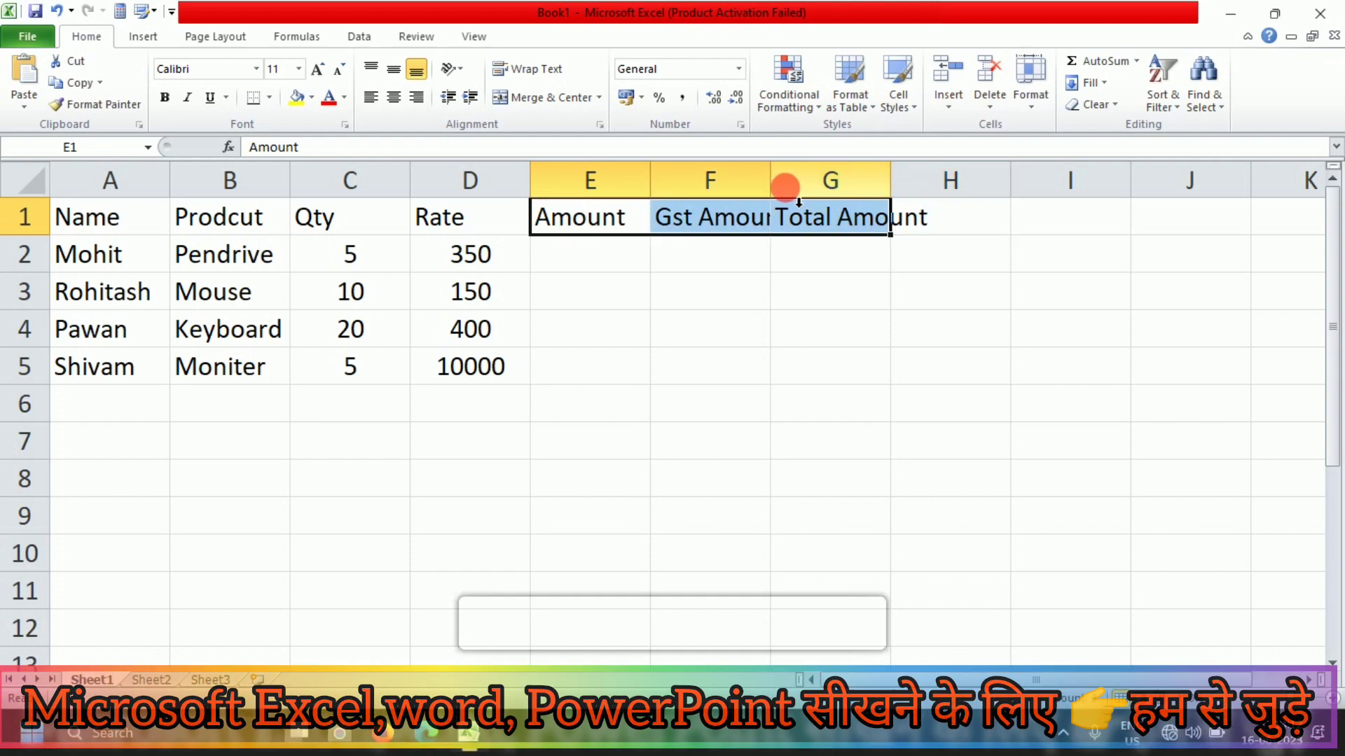
{"action": "double_click", "coordinate": [784, 189]}
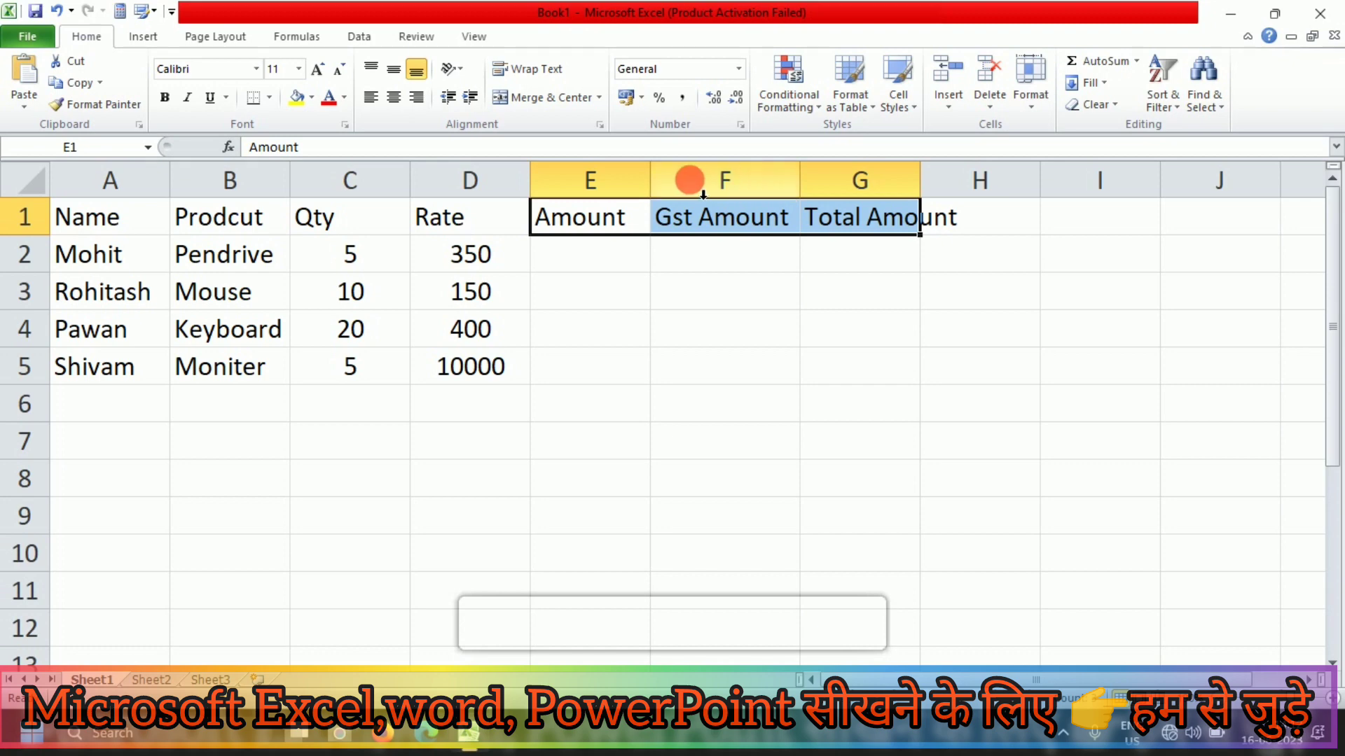
{"action": "double_click", "coordinate": [651, 184]}
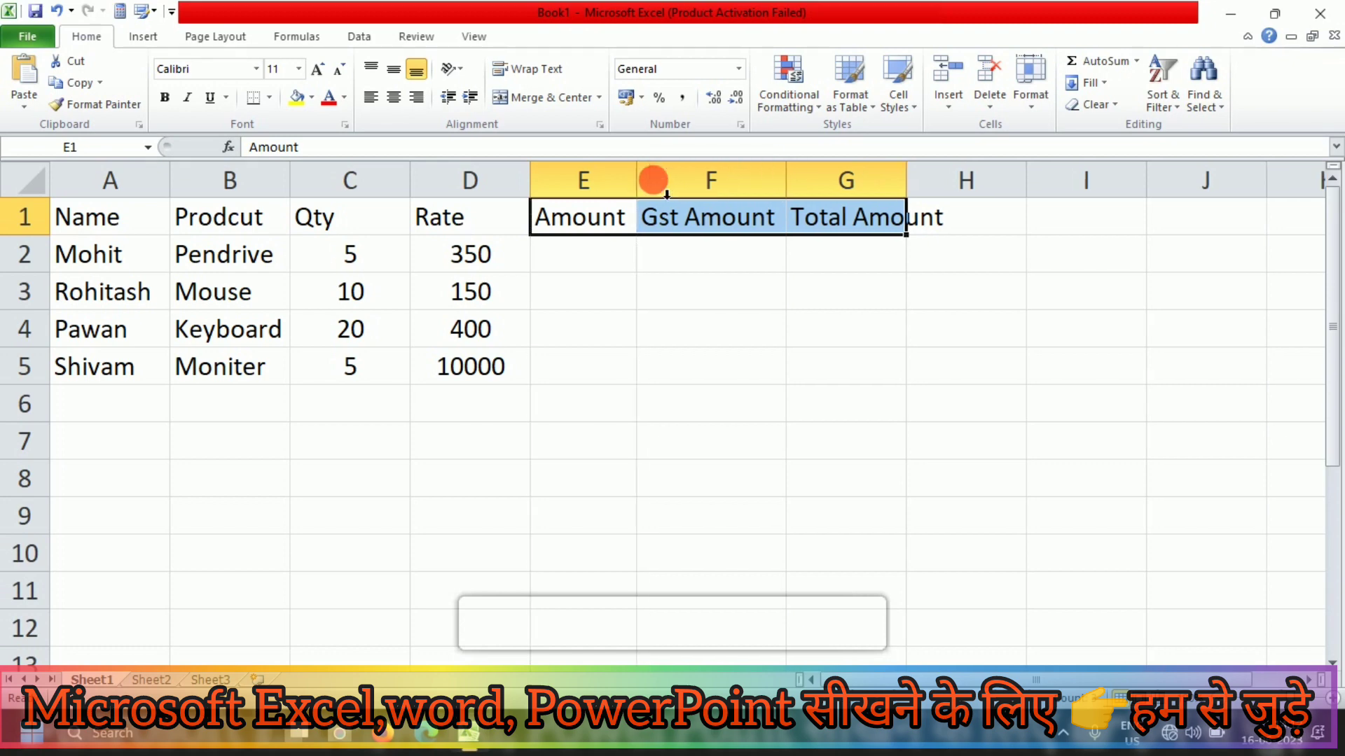
{"action": "double_click", "coordinate": [906, 185]}
{"action": "left_click", "coordinate": [832, 329]}
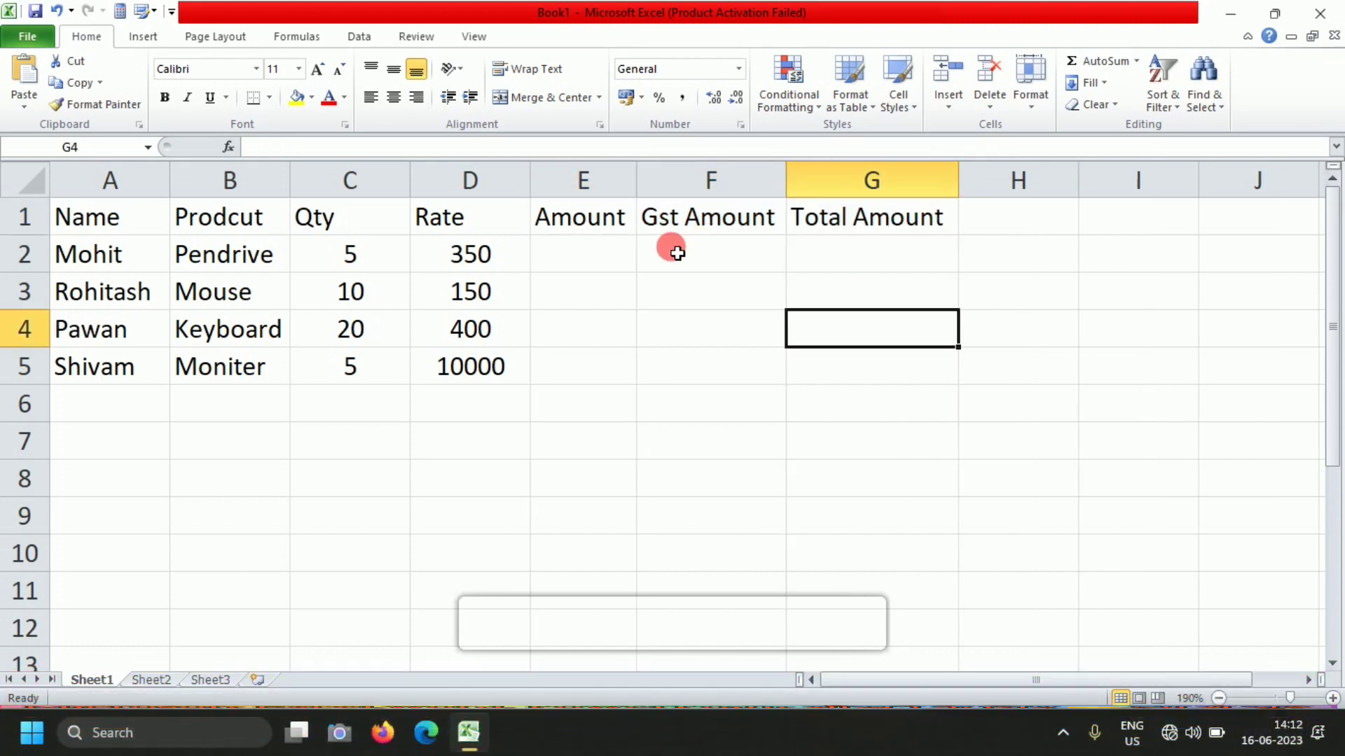
Calculate the first customer's amount in E2 with the formula =c2*d2.
{"action": "left_click", "coordinate": [575, 262]}
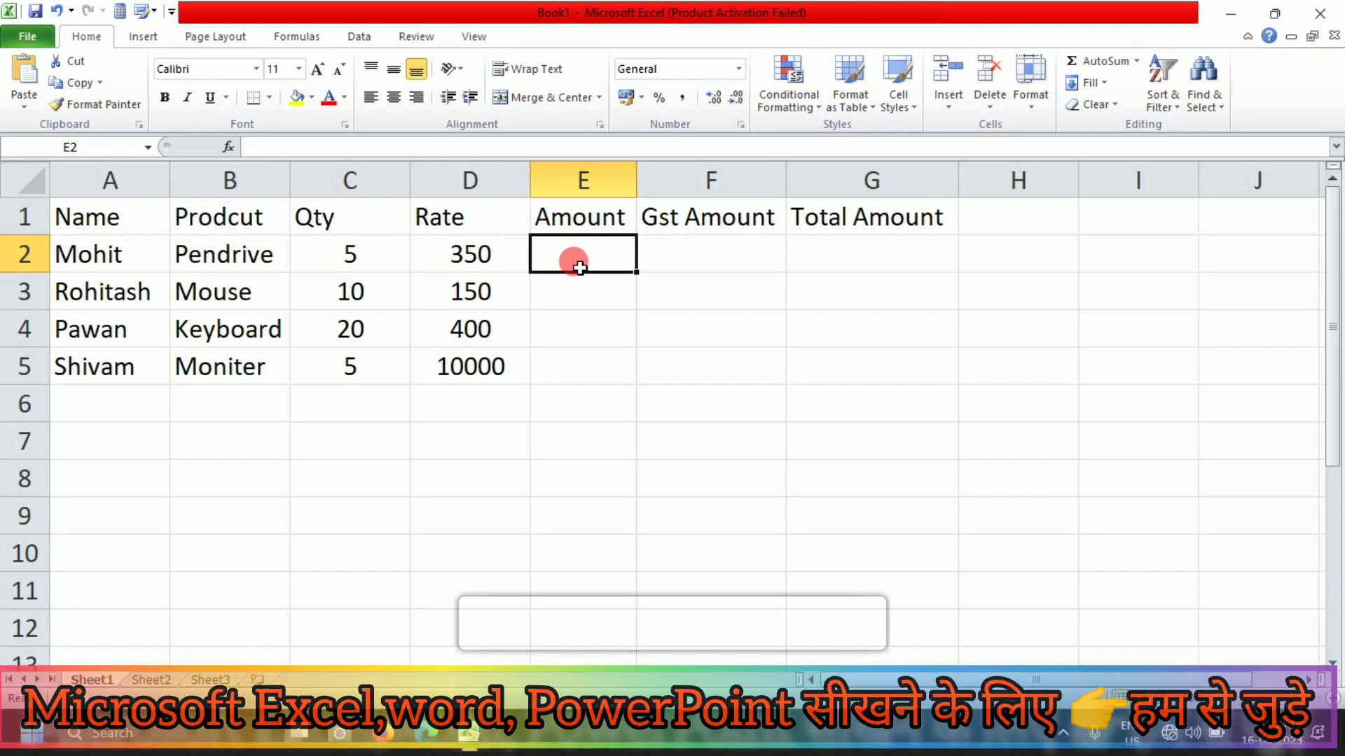
{"action": "type", "text": "="}
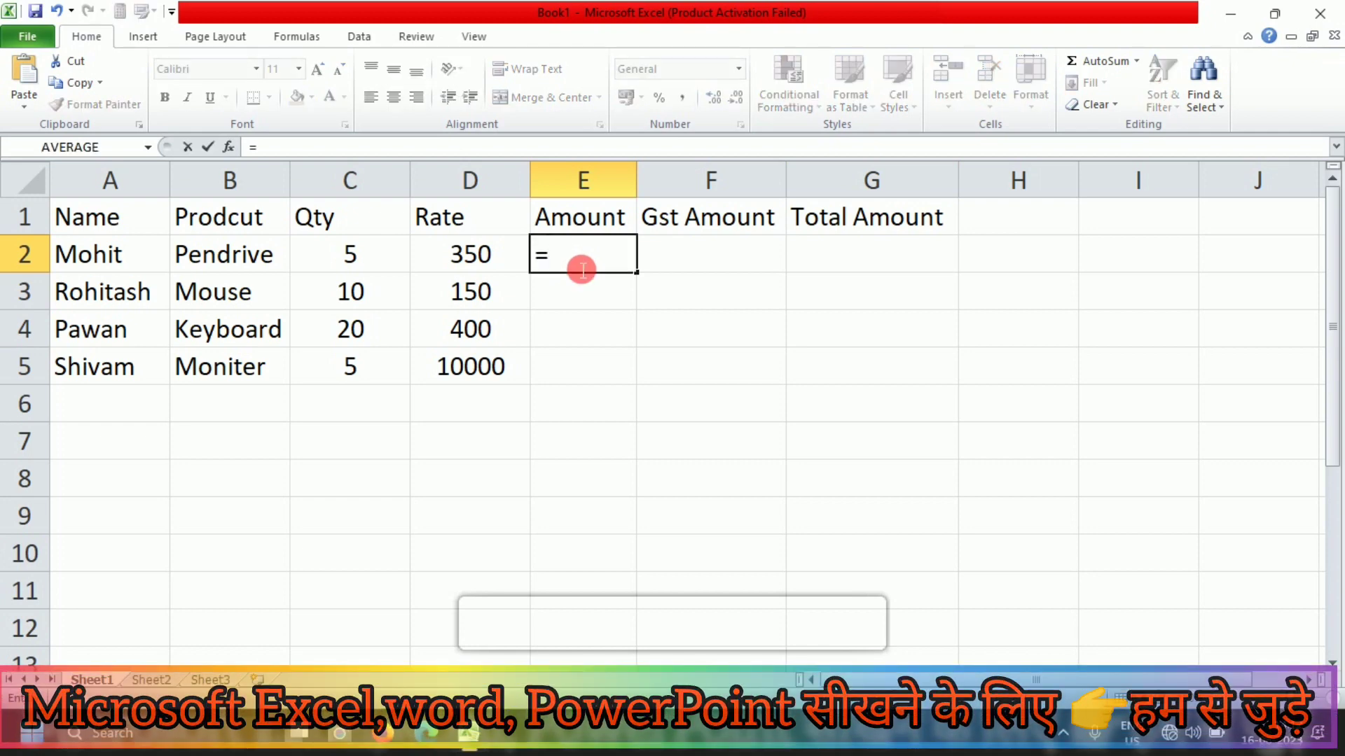
{"action": "type", "text": "c2"}
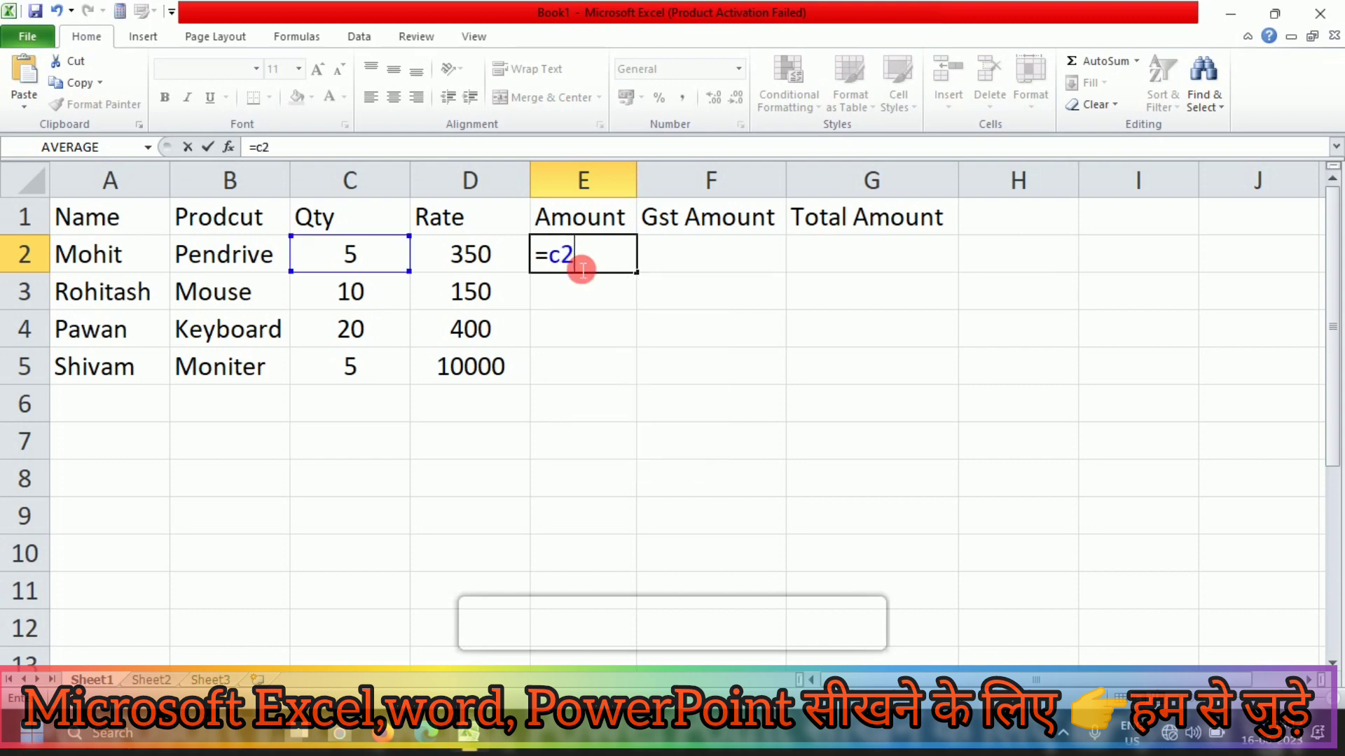
{"action": "type", "text": "*"}
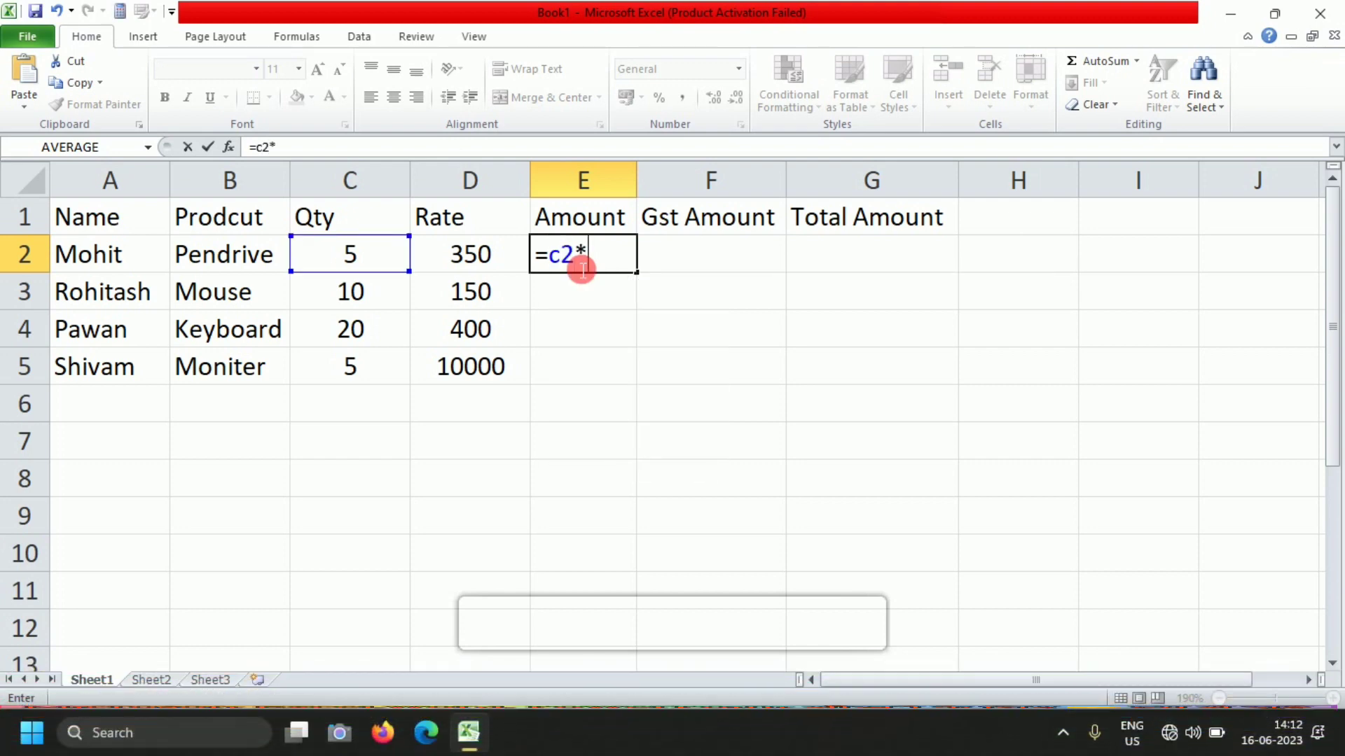
{"action": "type", "text": "d2"}
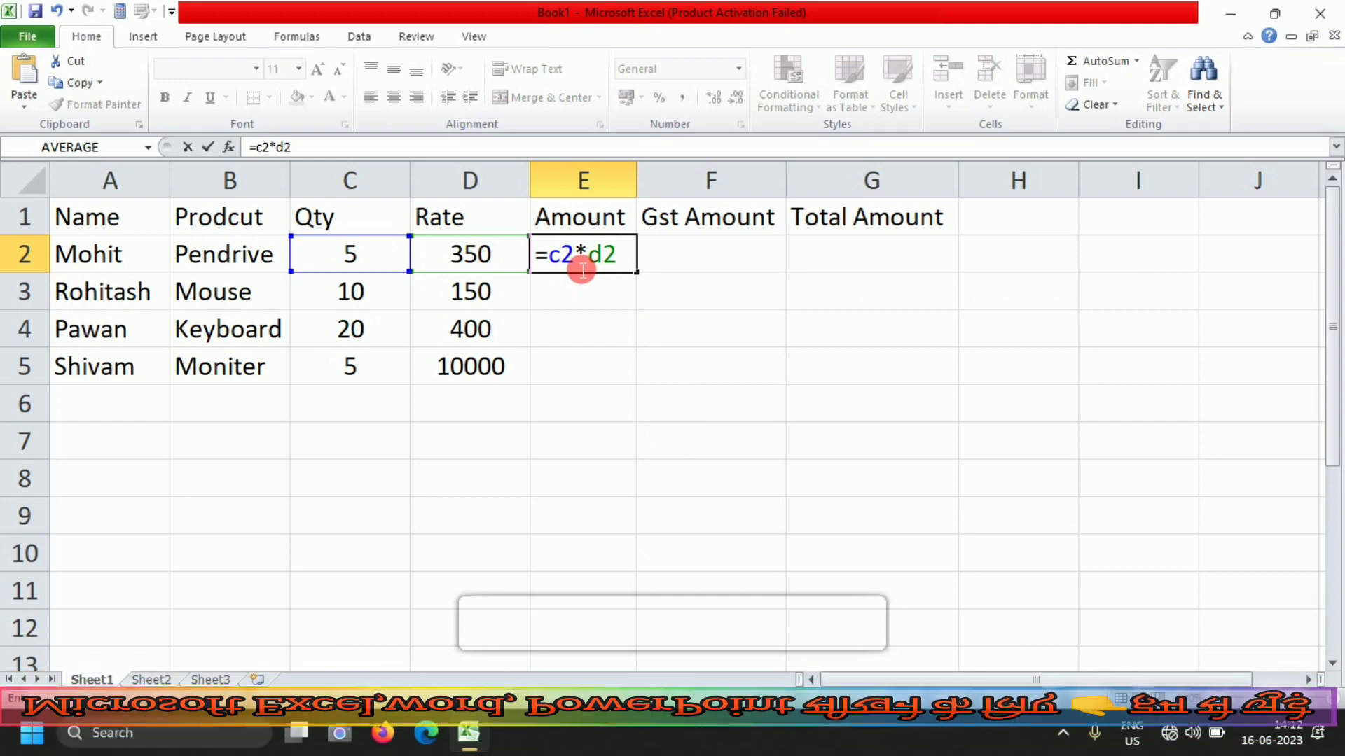
{"action": "key", "text": "Return"}
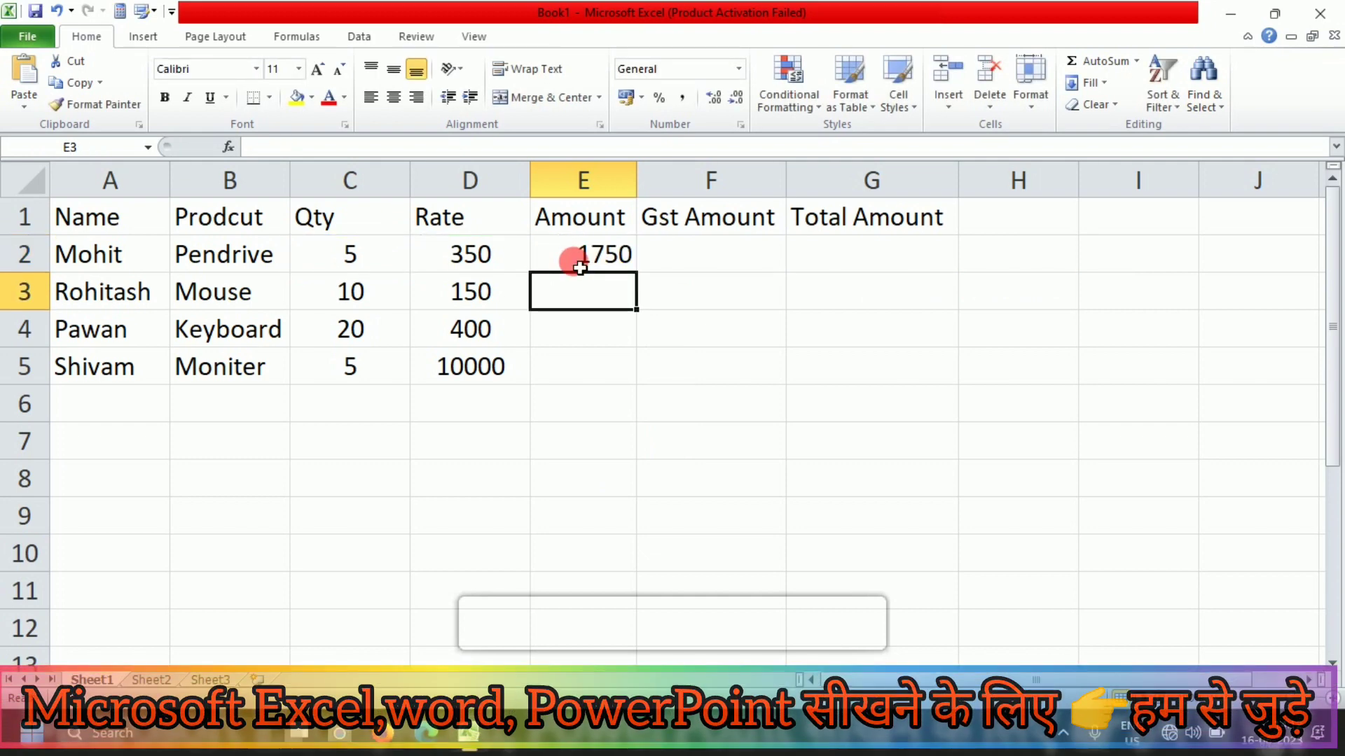
Calculate the first customer's GST amount in F2 with the formula =e2*18%.
{"action": "left_click", "coordinate": [708, 270]}
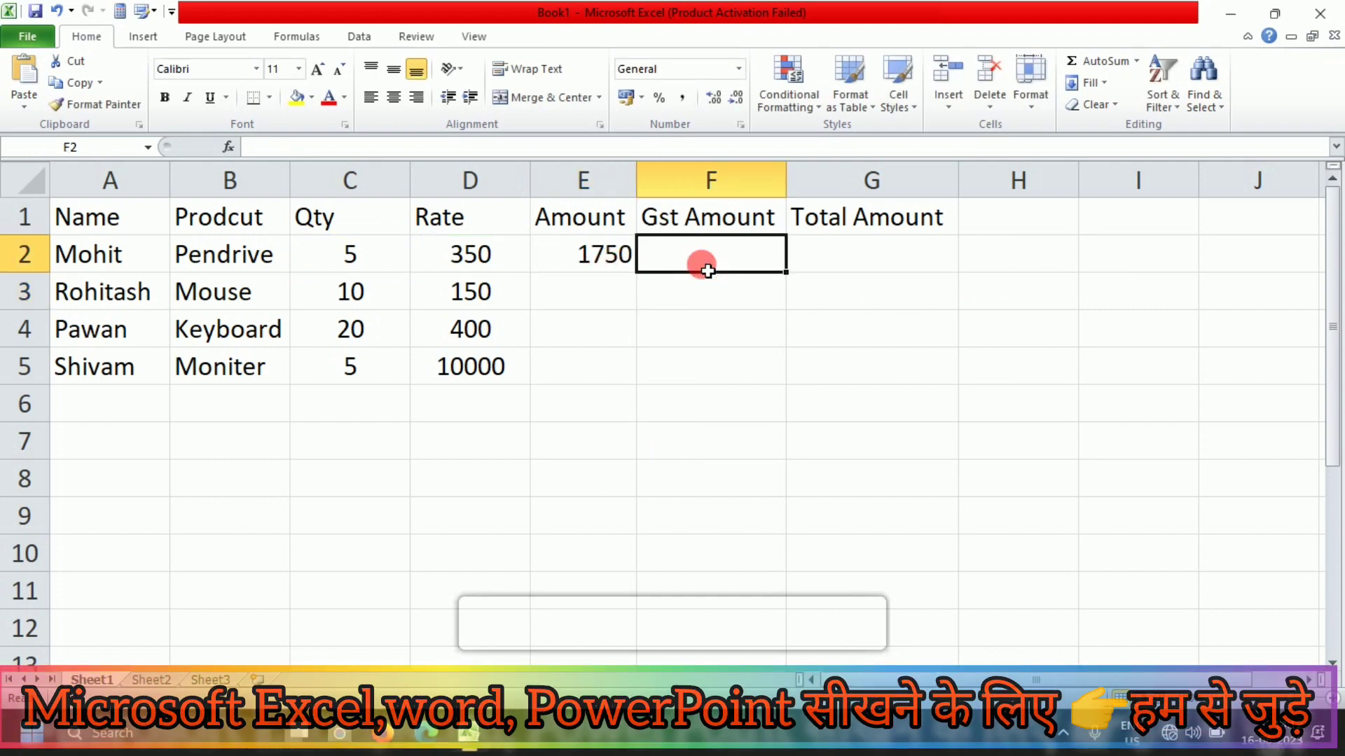
{"action": "type", "text": "="}
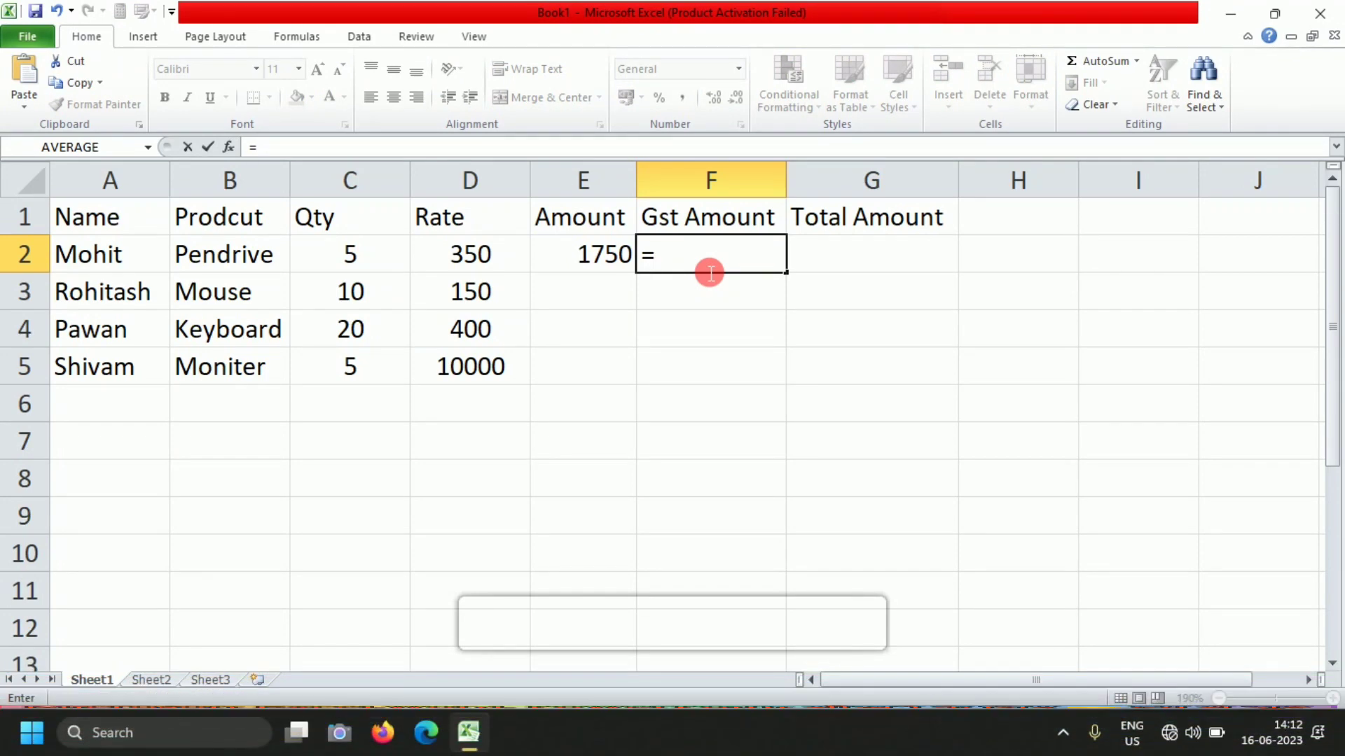
{"action": "type", "text": "e2*18"}
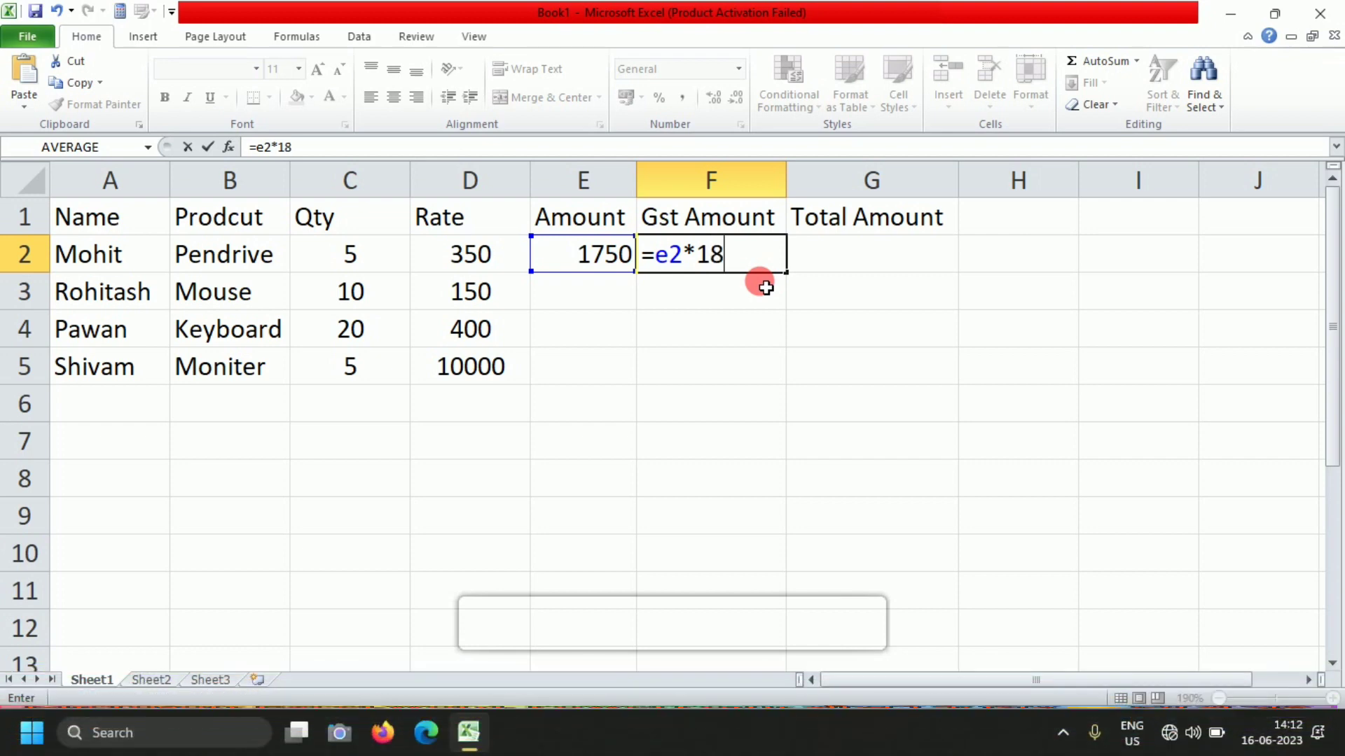
{"action": "type", "text": "%"}
{"action": "key", "text": "Return"}
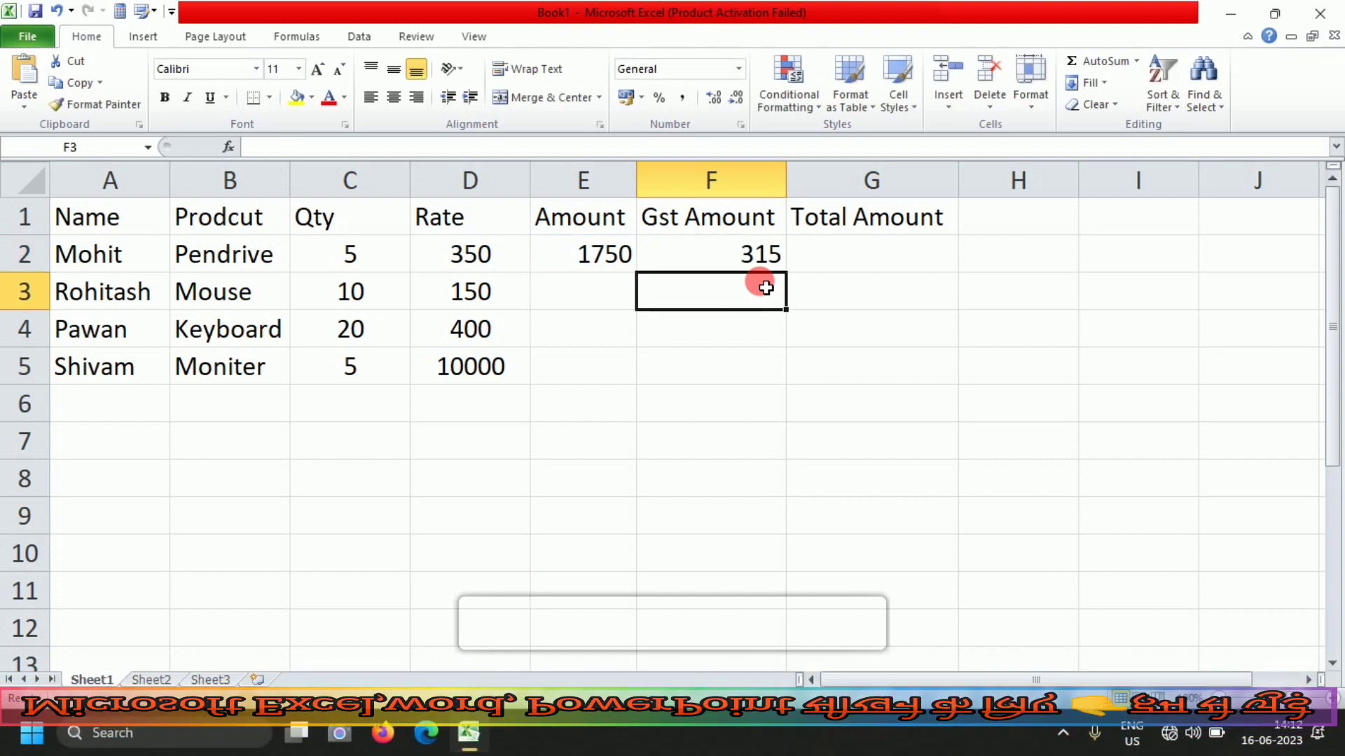
Calculate the first customer's total amount in G2 with the formula =sum(e2:f2).
{"action": "left_click", "coordinate": [879, 250]}
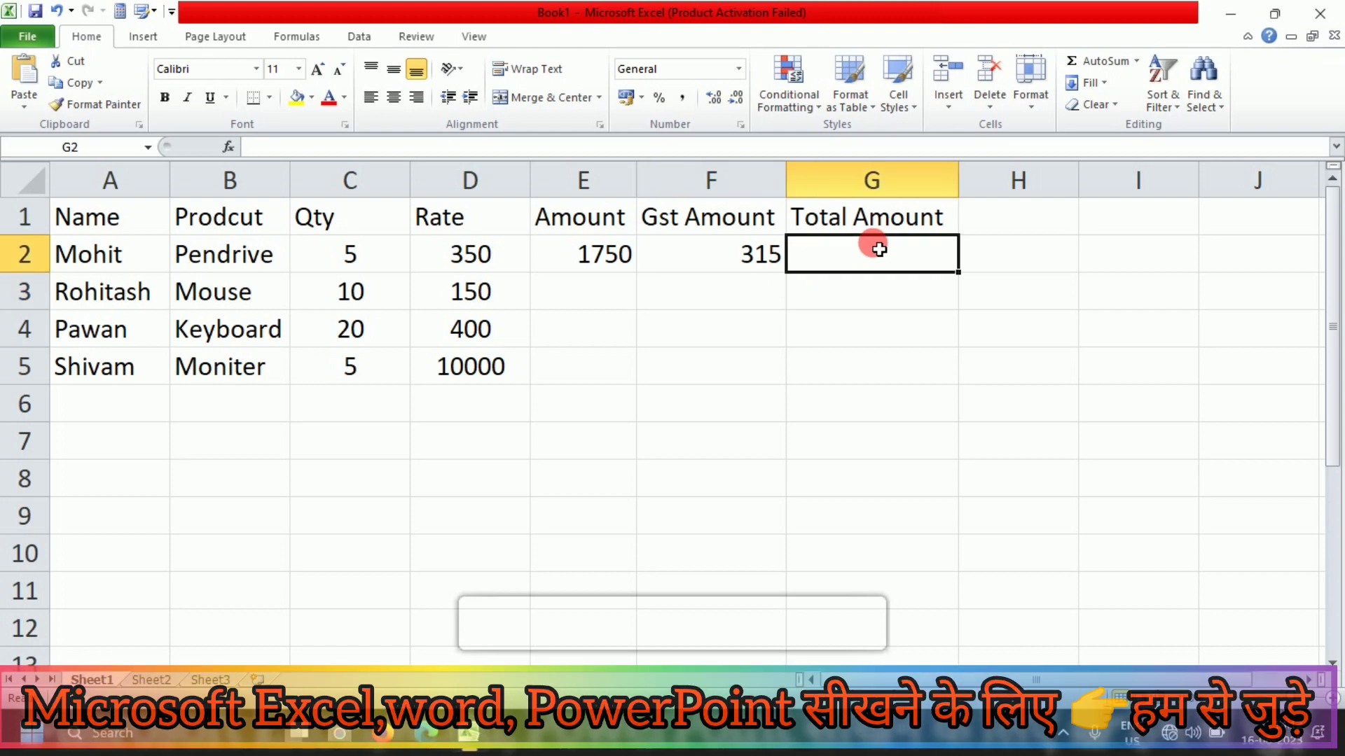
{"action": "type", "text": "=s"}
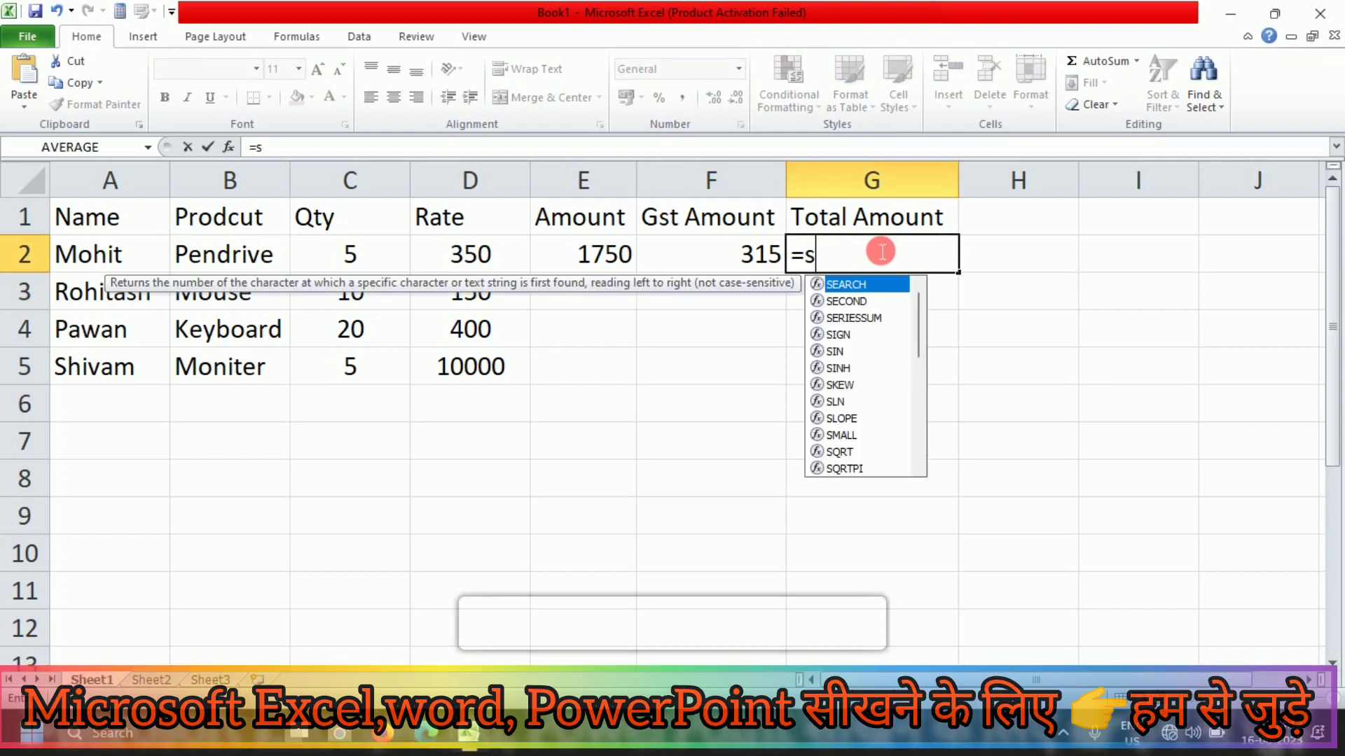
{"action": "type", "text": "um("}
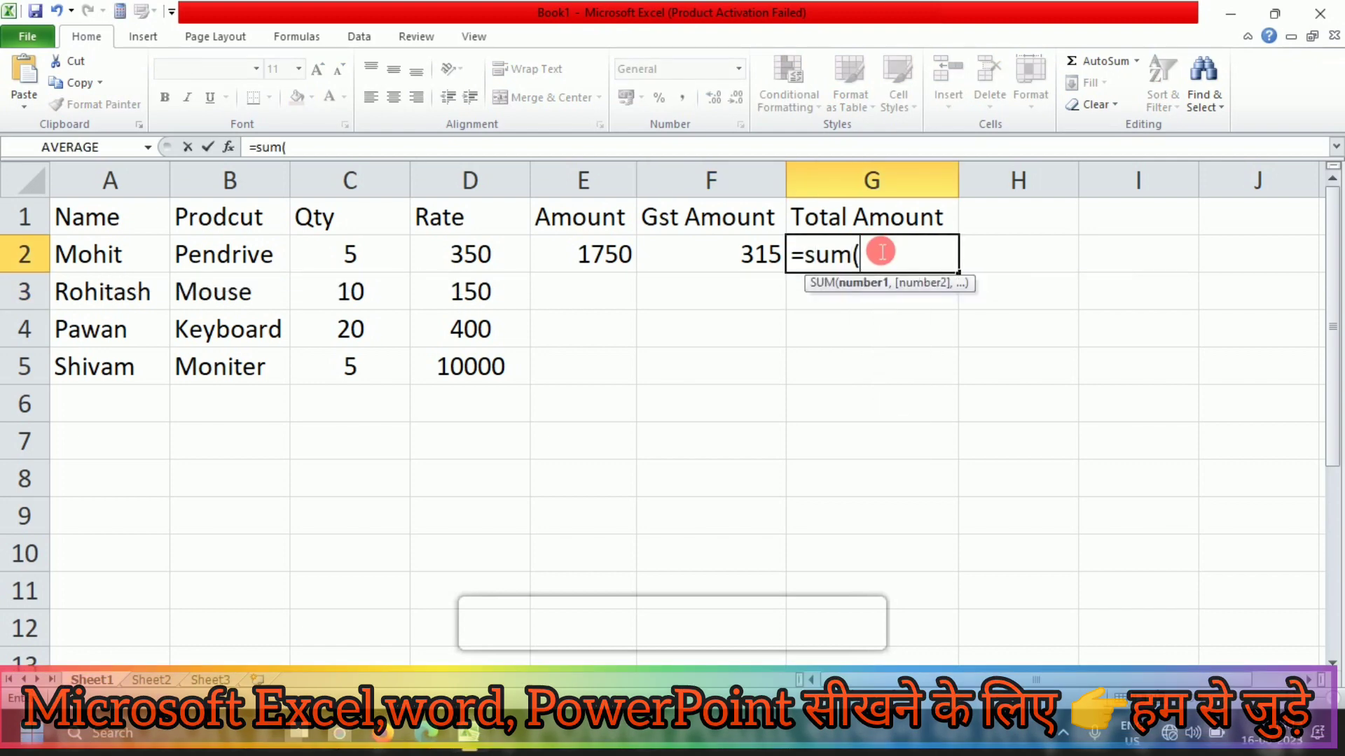
{"action": "type", "text": "e2"}
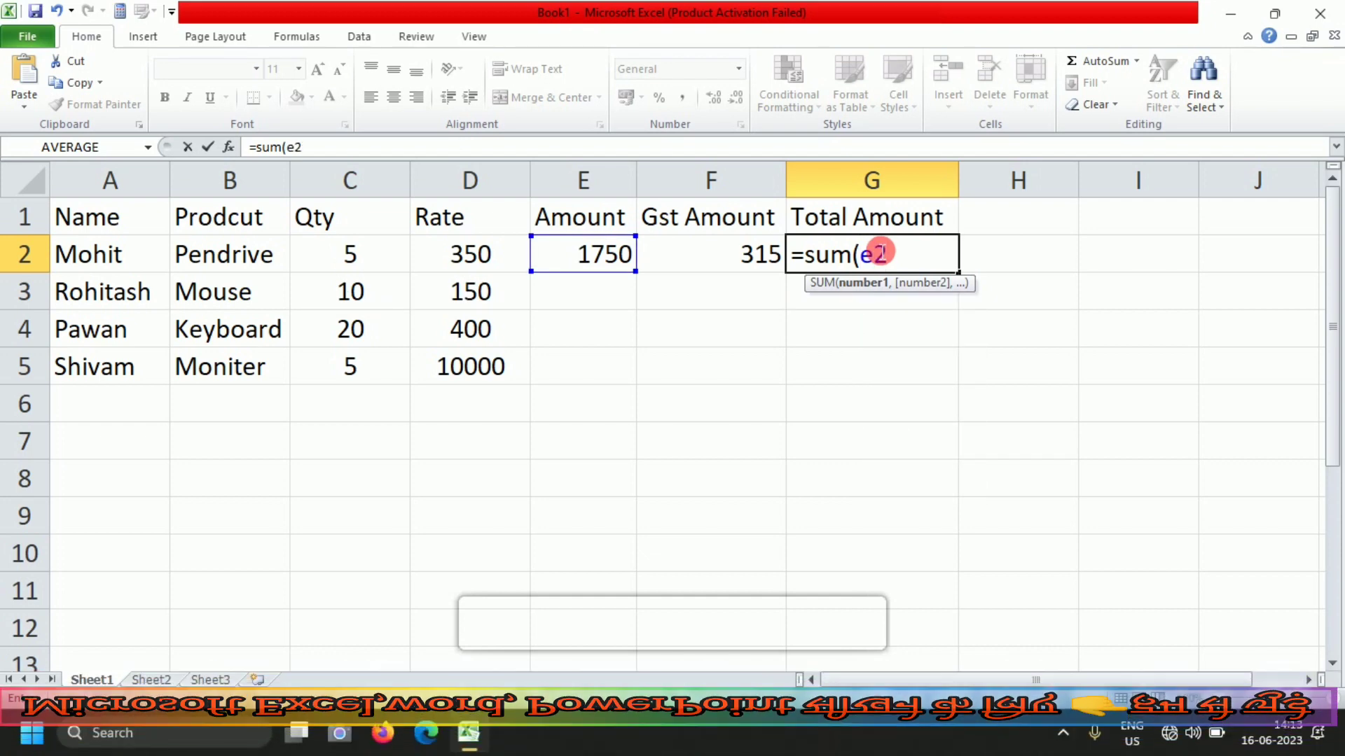
{"action": "type", "text": ":"}
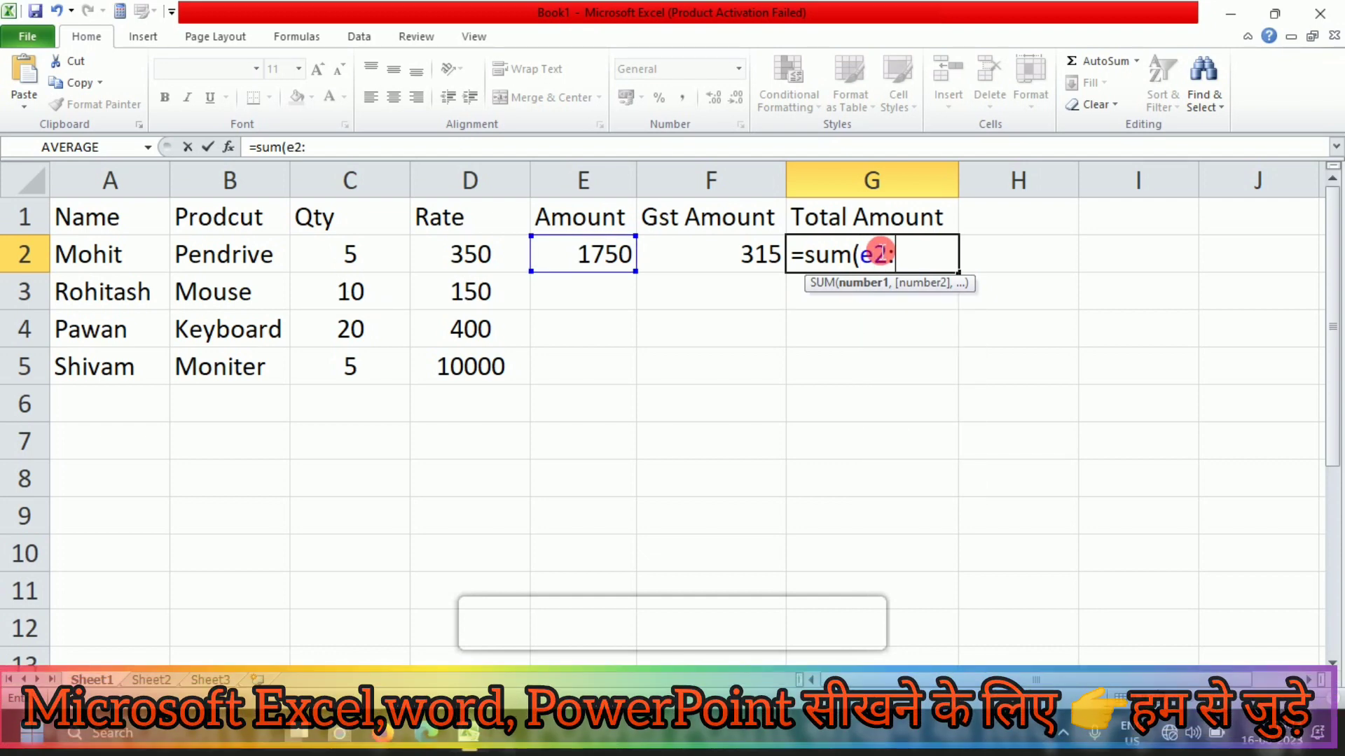
{"action": "type", "text": "f2"}
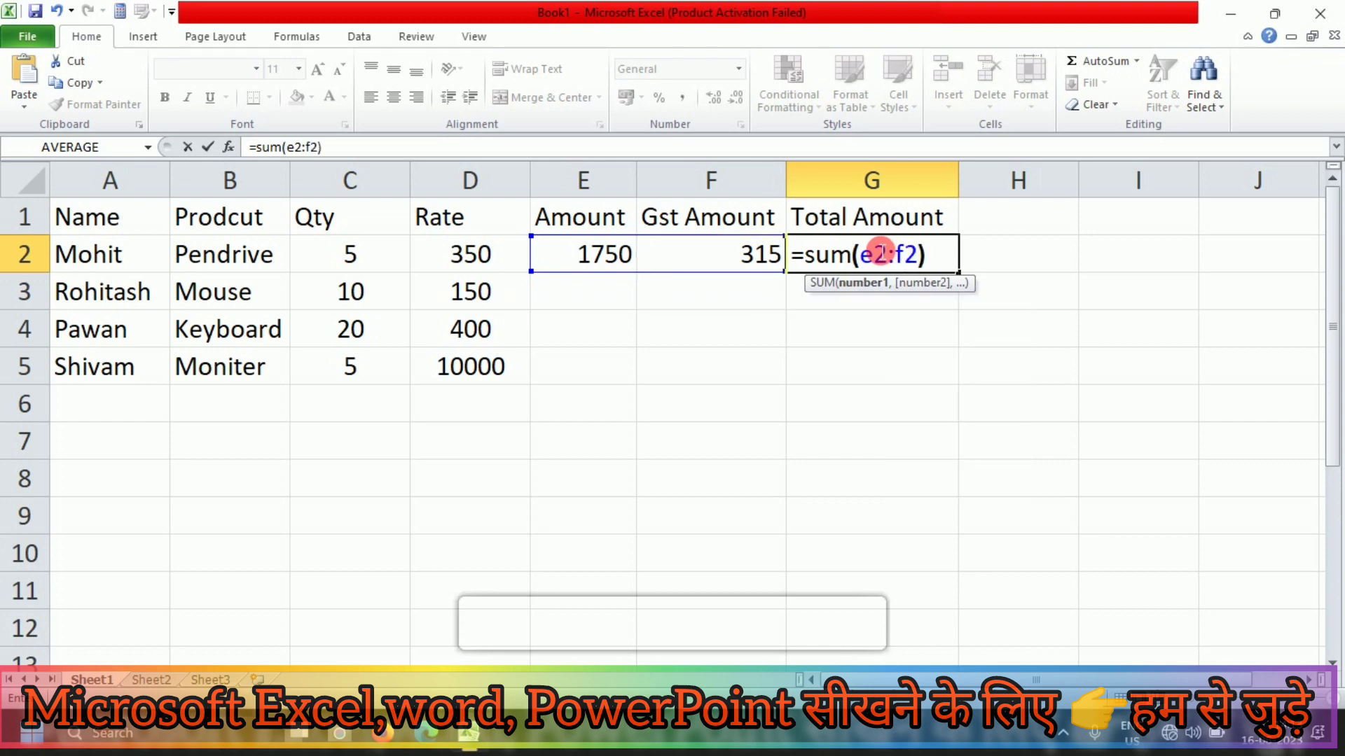
{"action": "type", "text": ")"}
{"action": "key", "text": "Return"}
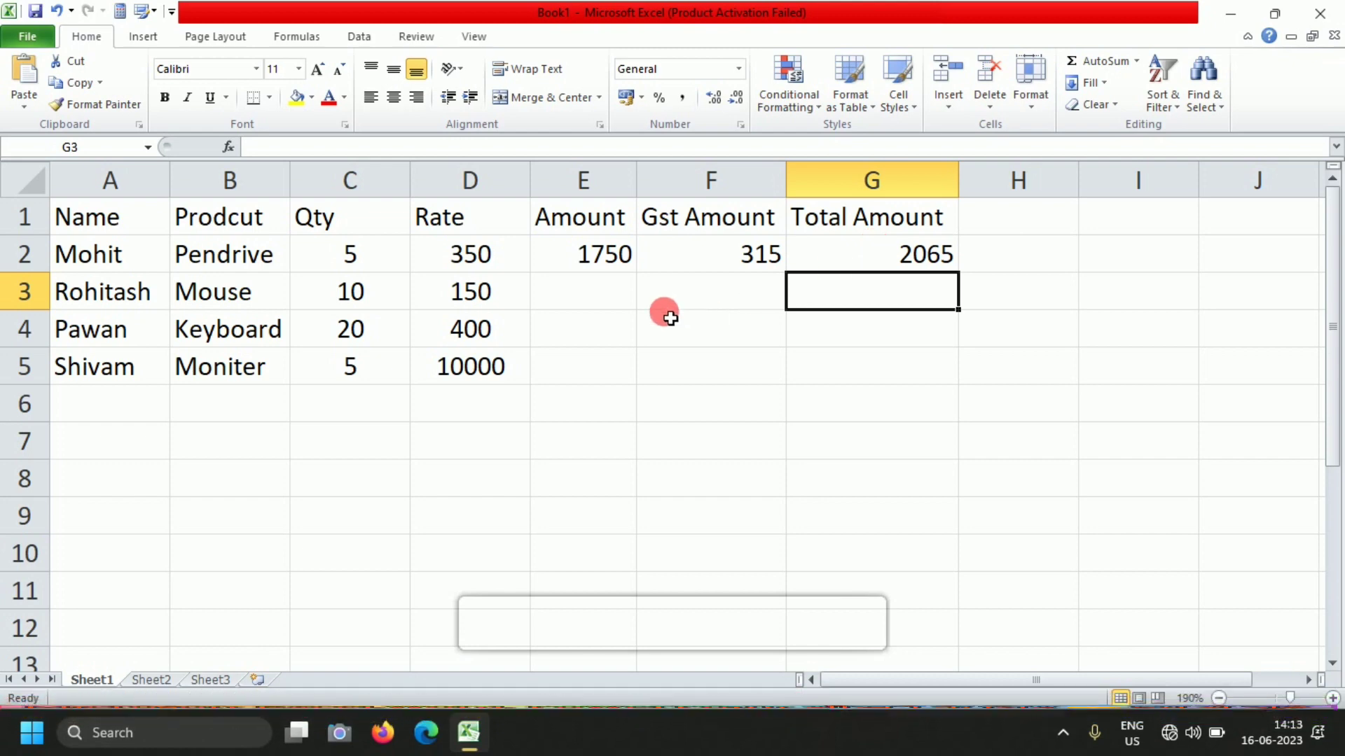
Fill the formulas in E2:G2 down through row 5 for the remaining customers.
{"action": "left_click_drag", "start_coordinate": [594, 245], "coordinate": [960, 379]}
{"action": "left_click", "coordinate": [766, 415]}
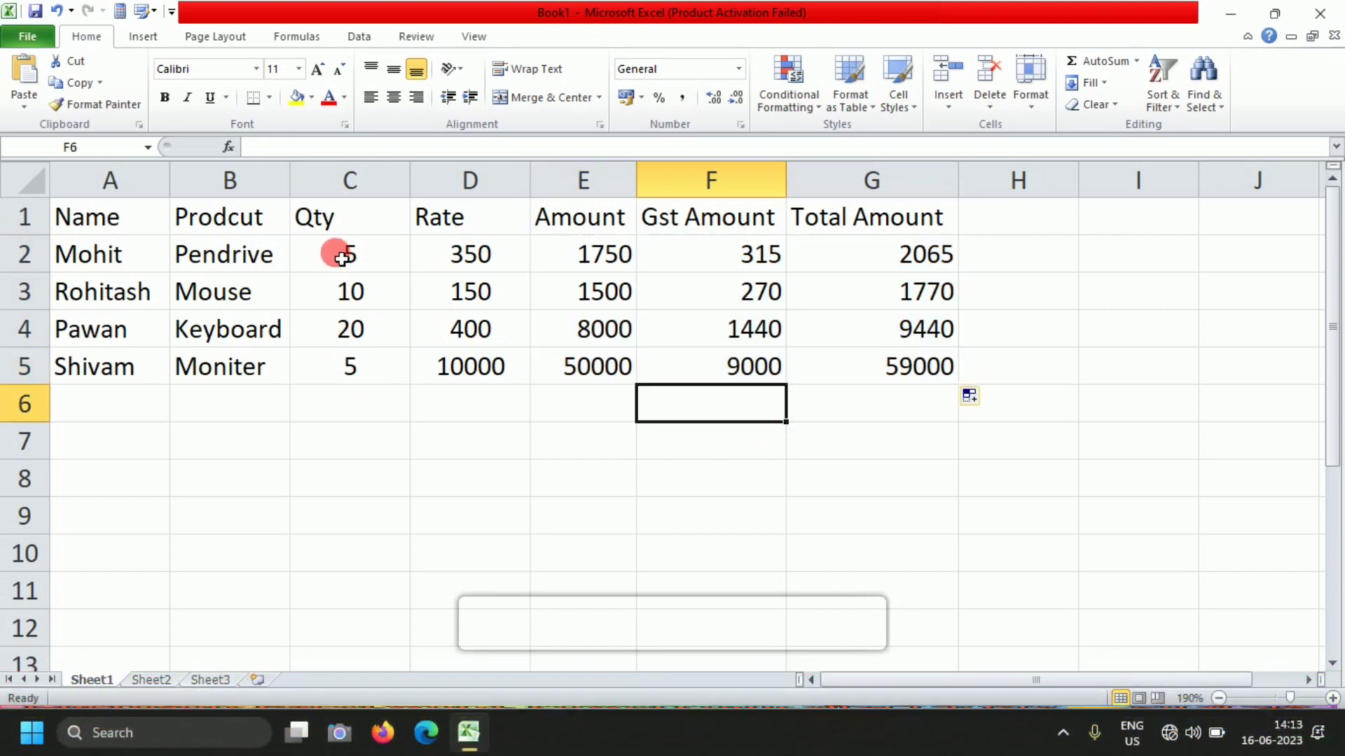
Apply All Borders to the whole table, range A1:G5.
{"action": "left_click", "coordinate": [160, 220]}
{"action": "left_click_drag", "start_coordinate": [160, 220], "coordinate": [933, 357]}
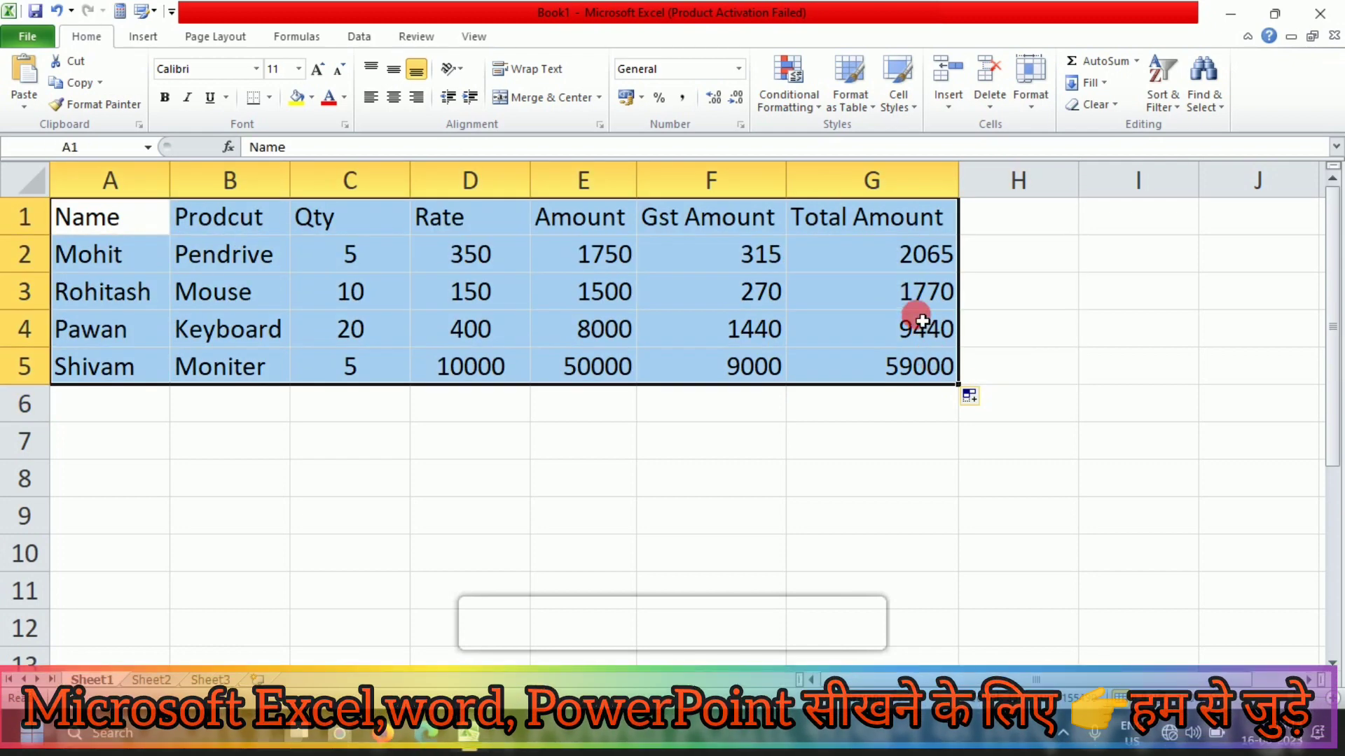
{"action": "left_click", "coordinate": [269, 102]}
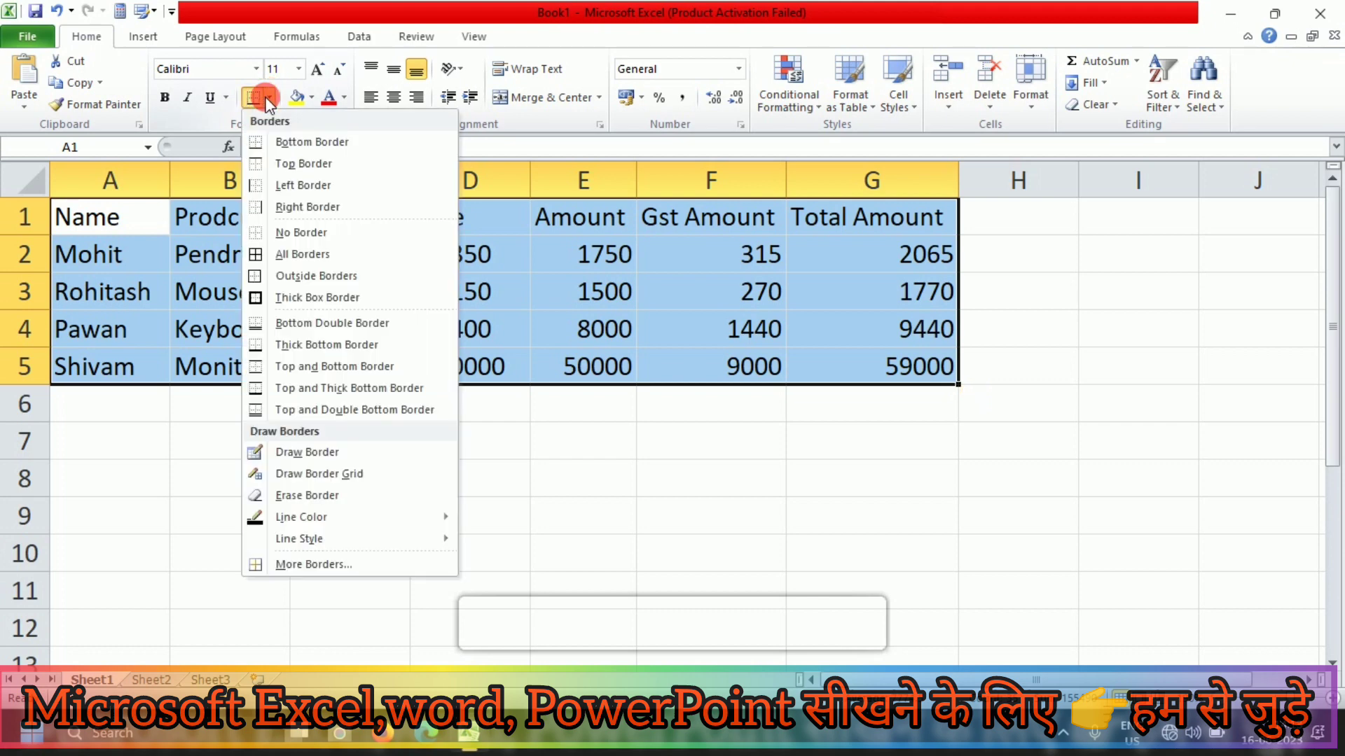
{"action": "left_click", "coordinate": [281, 251]}
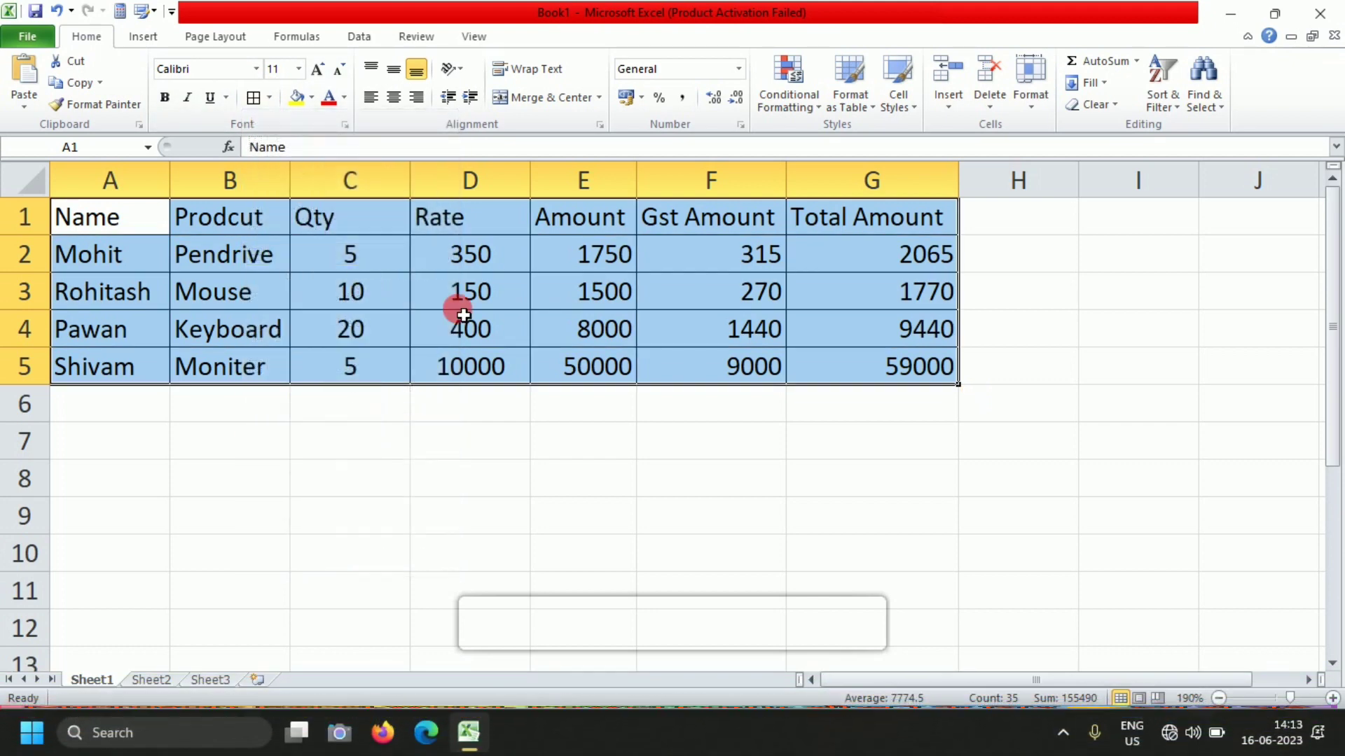
{"action": "left_click", "coordinate": [676, 455]}
Make the header row A1:G1 bold.
{"action": "left_click_drag", "start_coordinate": [147, 213], "coordinate": [900, 217]}
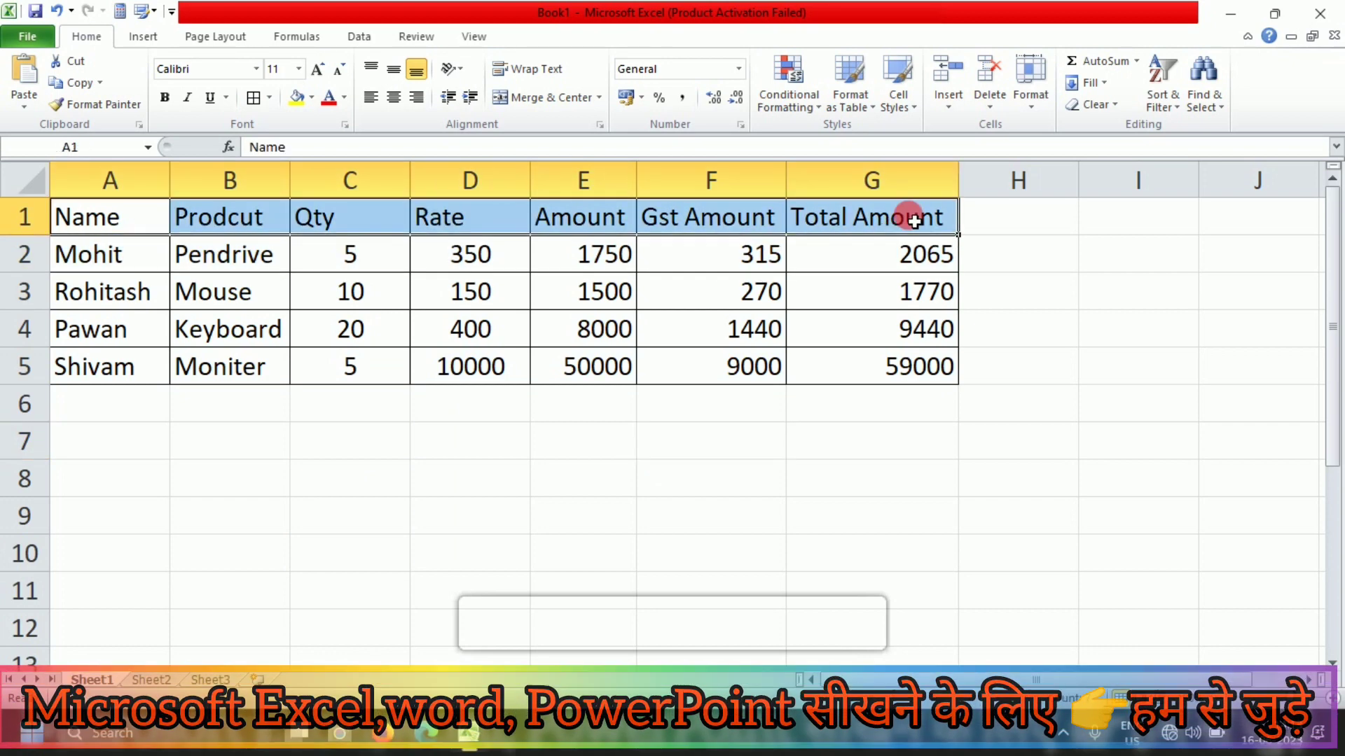
{"action": "left_click", "coordinate": [165, 98]}
{"action": "left_click", "coordinate": [509, 440]}
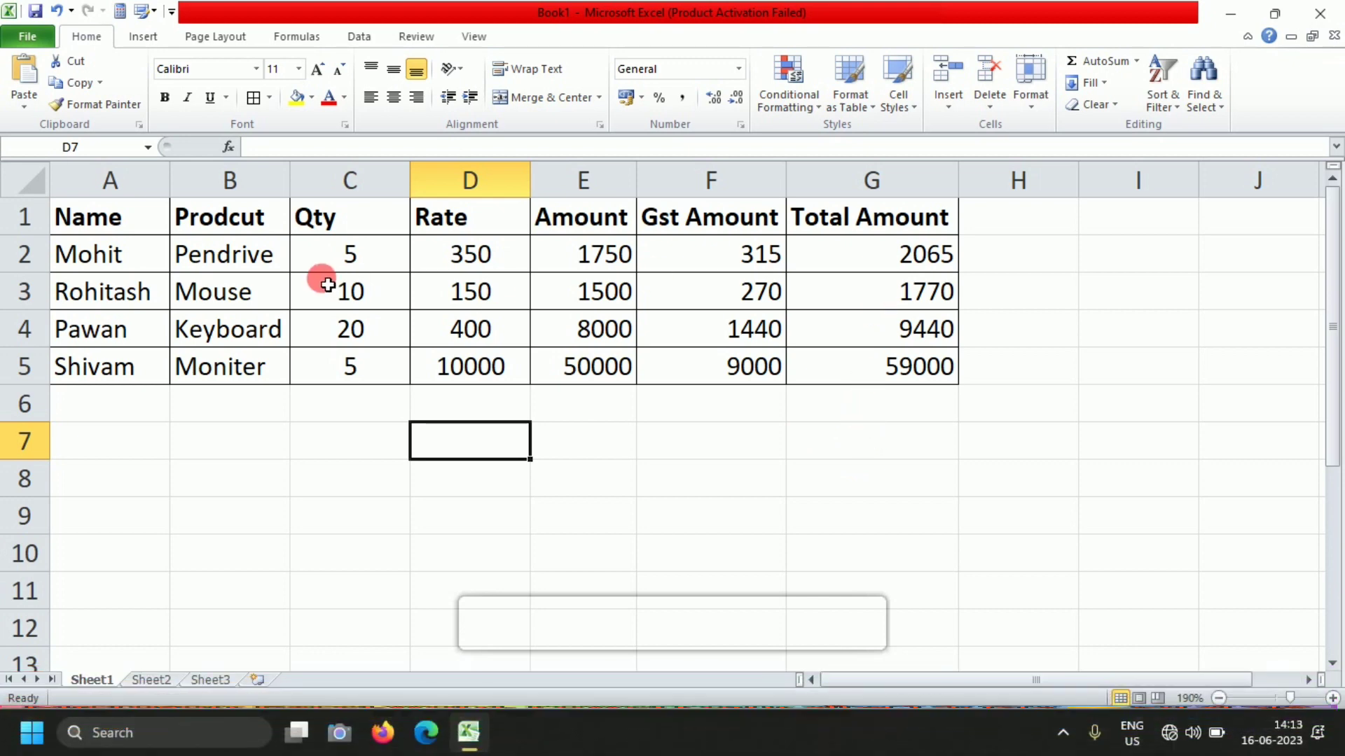
Apply the Bad cell style to the whole table, range A1:G5.
{"action": "left_click_drag", "start_coordinate": [109, 223], "coordinate": [855, 354]}
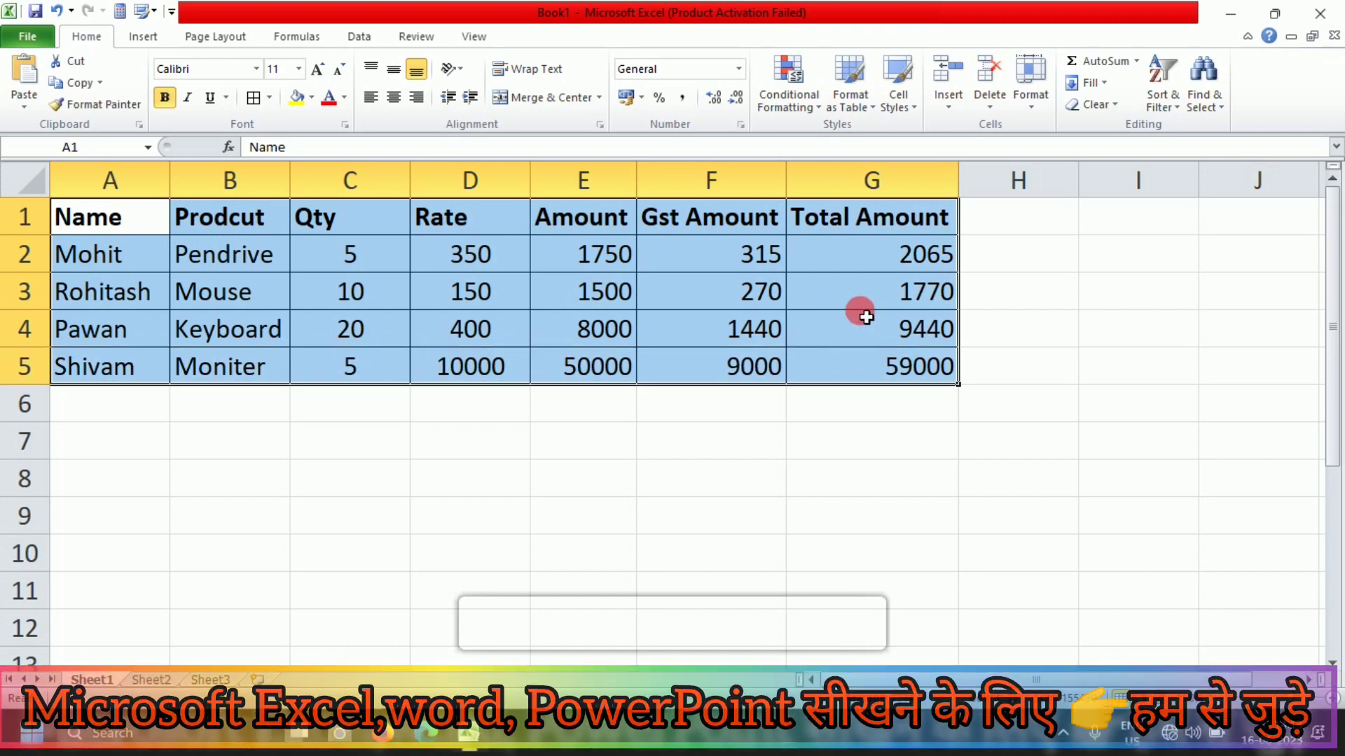
{"action": "left_click", "coordinate": [899, 88]}
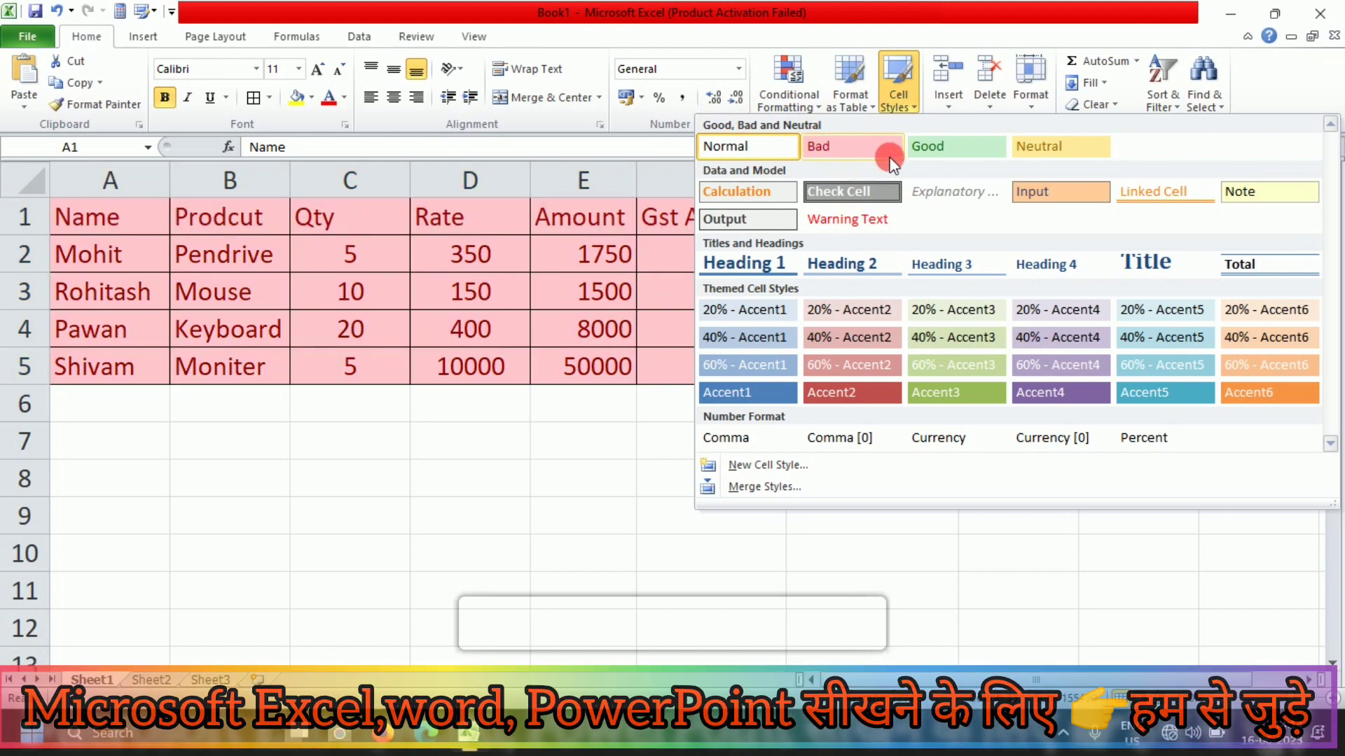
{"action": "left_click", "coordinate": [855, 148]}
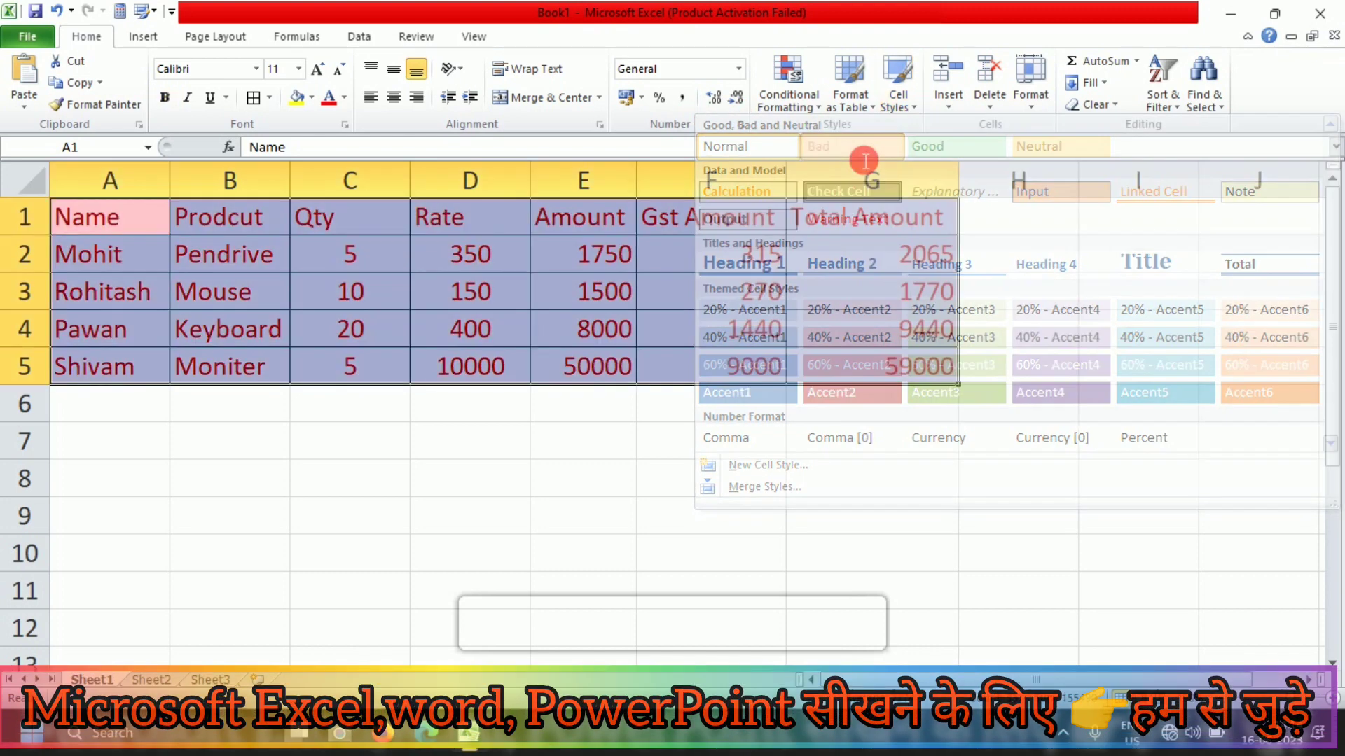
Apply the 40% - Accent2 themed cell style to the whole table, range A1:G5.
{"action": "left_click", "coordinate": [903, 88]}
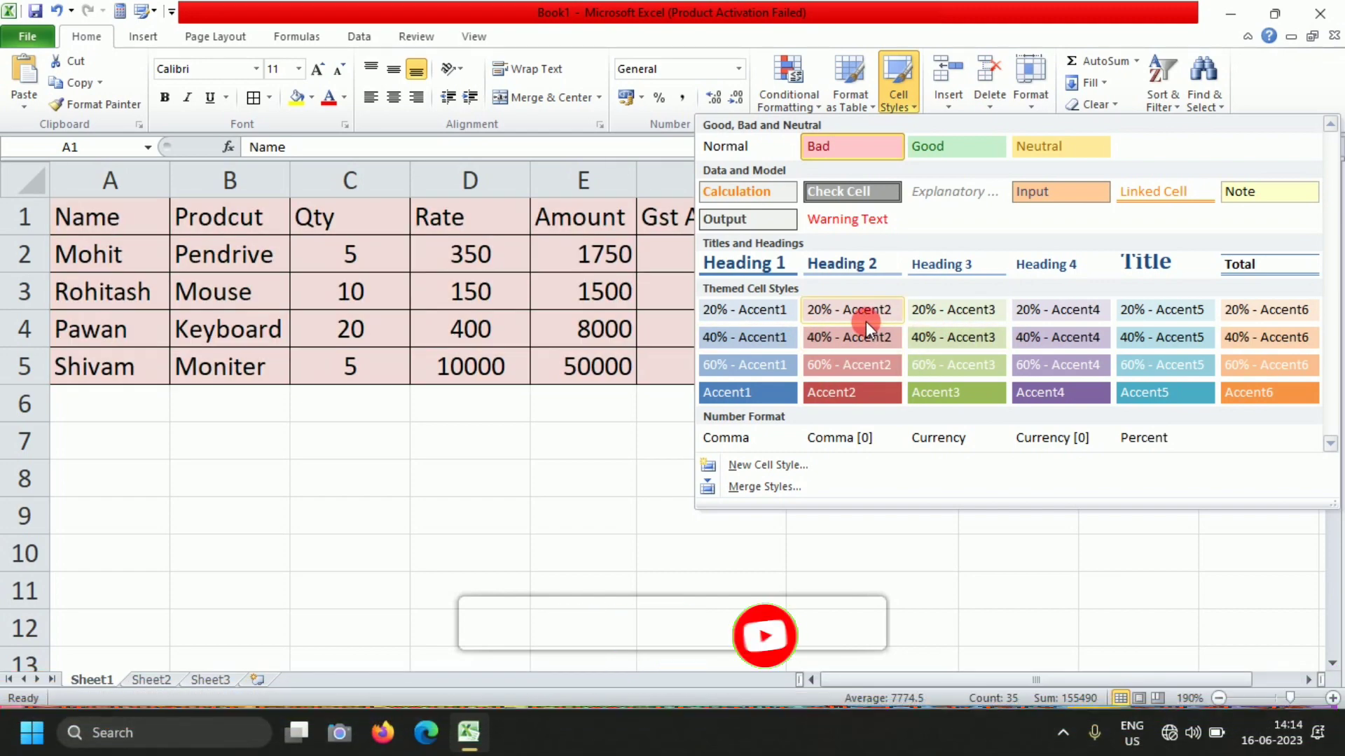
{"action": "left_click", "coordinate": [850, 343]}
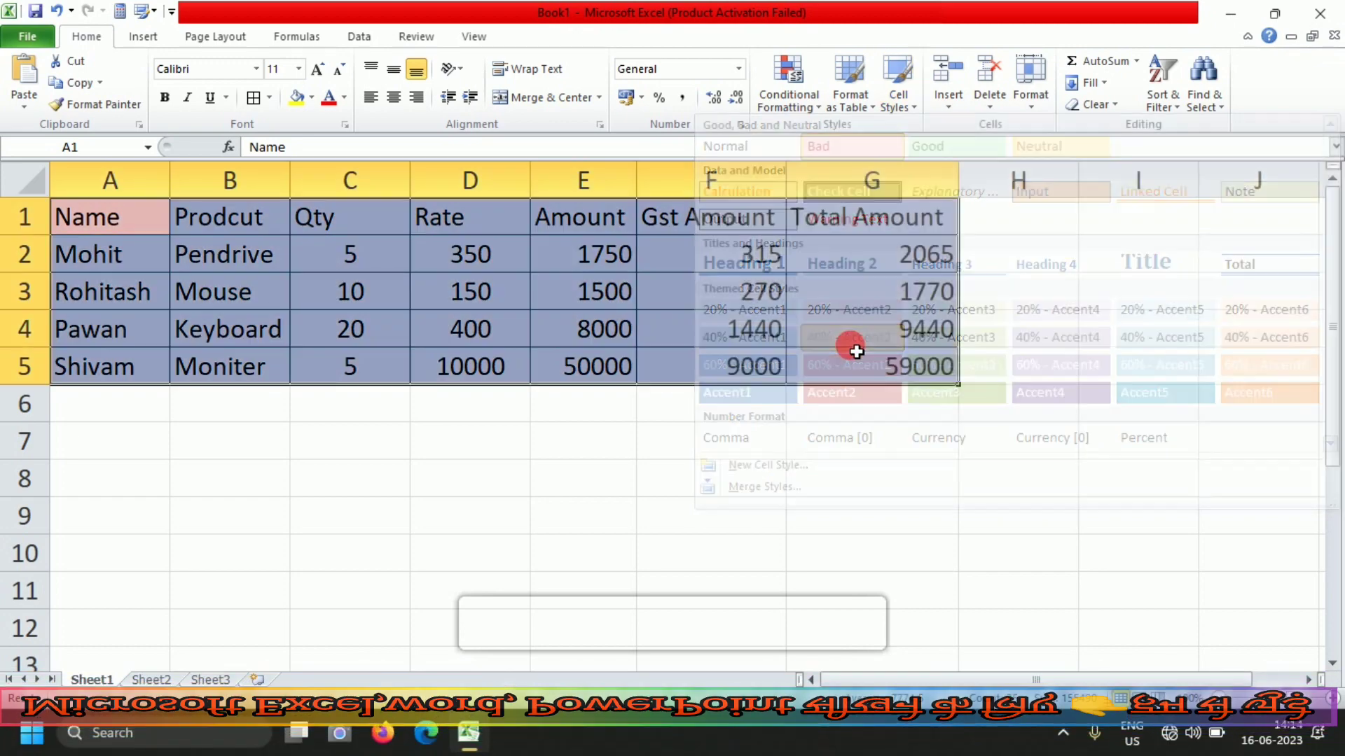
{"action": "left_click", "coordinate": [557, 405]}
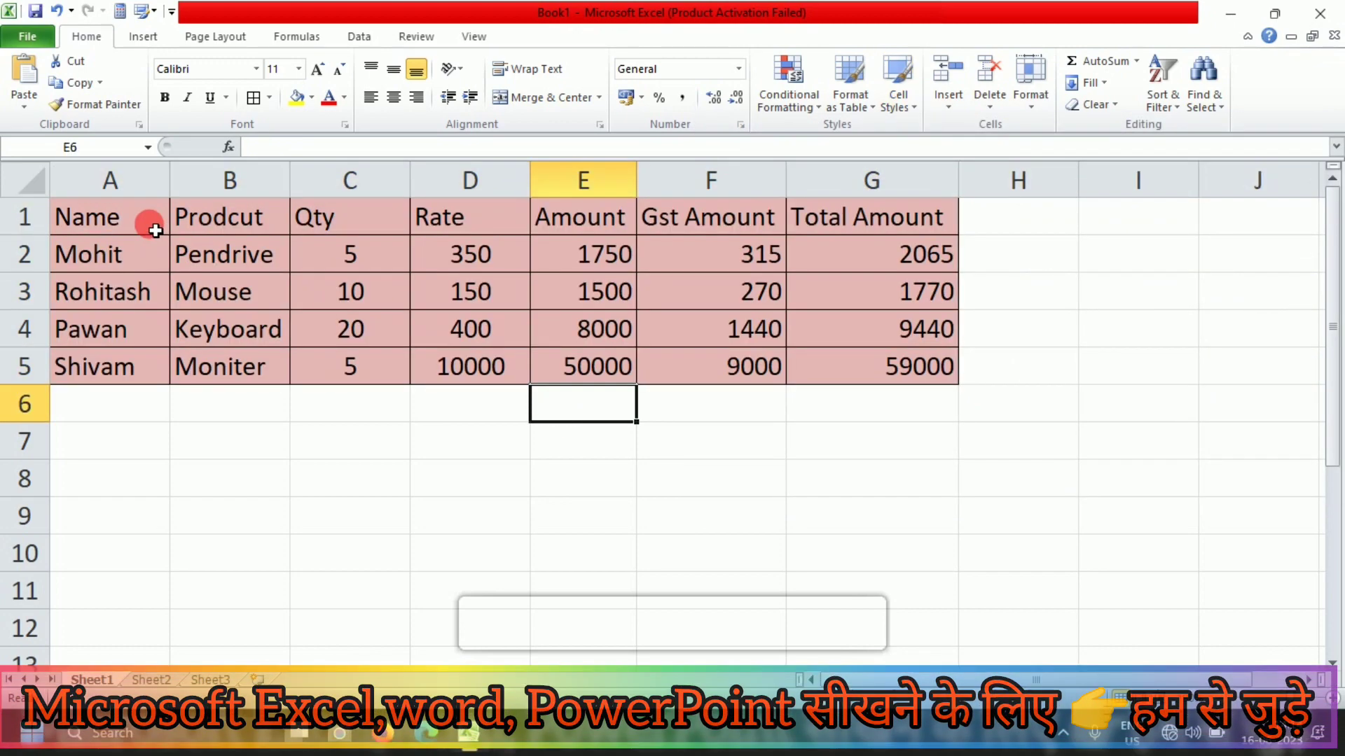
{"action": "left_click_drag", "start_coordinate": [150, 219], "coordinate": [828, 367]}
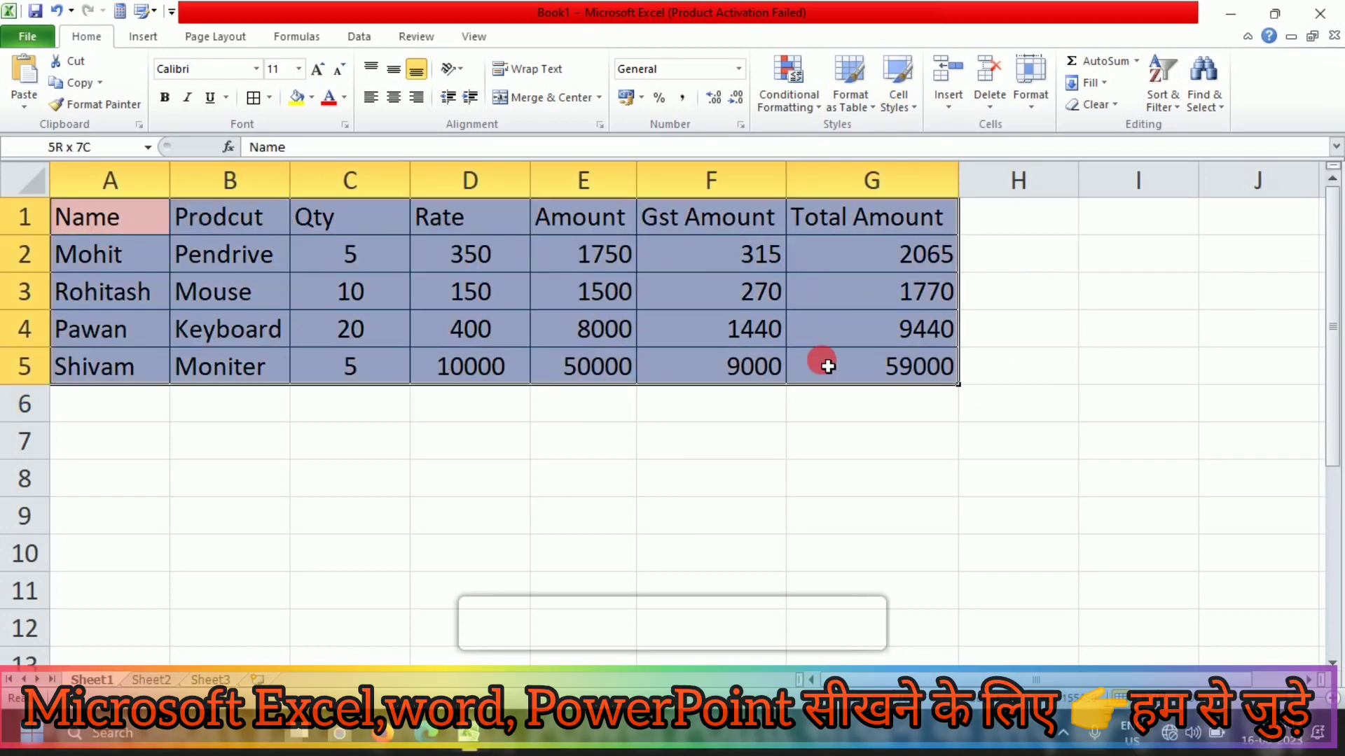
{"action": "left_click", "coordinate": [899, 106]}
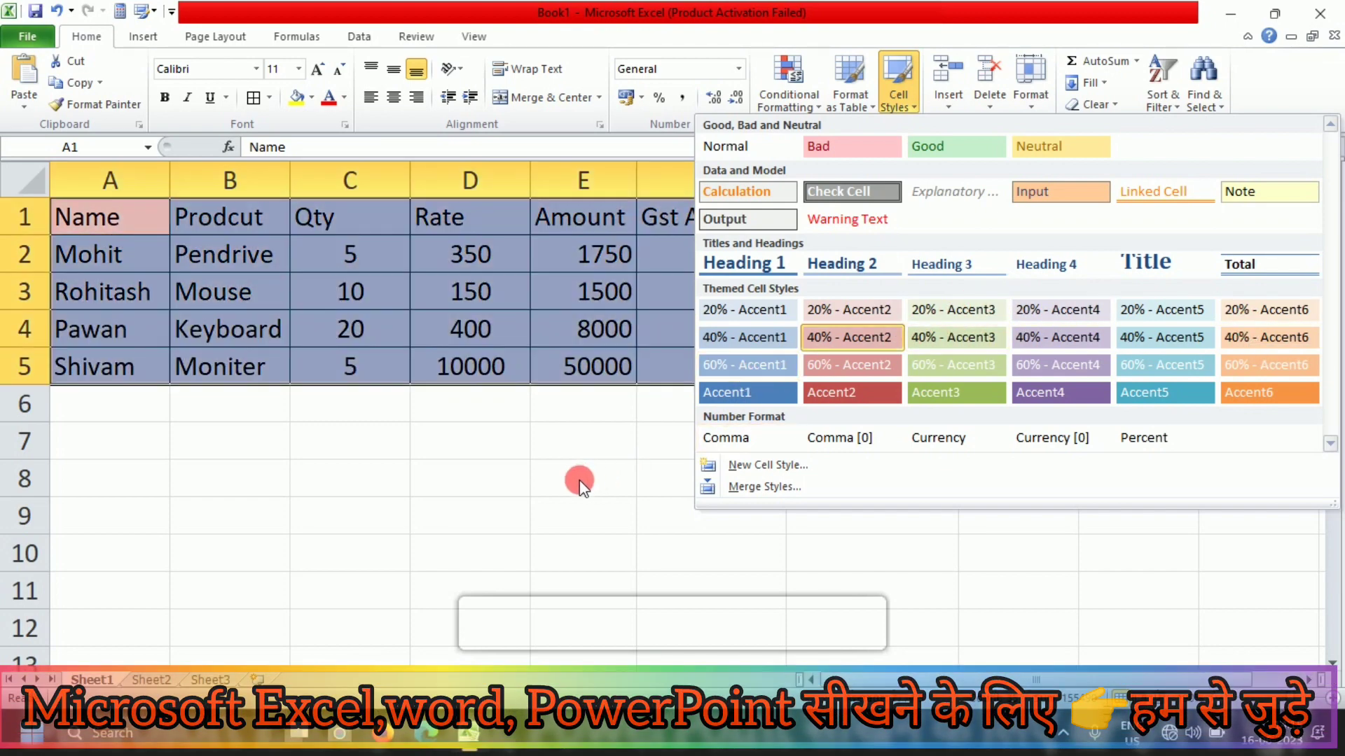
{"action": "left_click", "coordinate": [580, 481]}
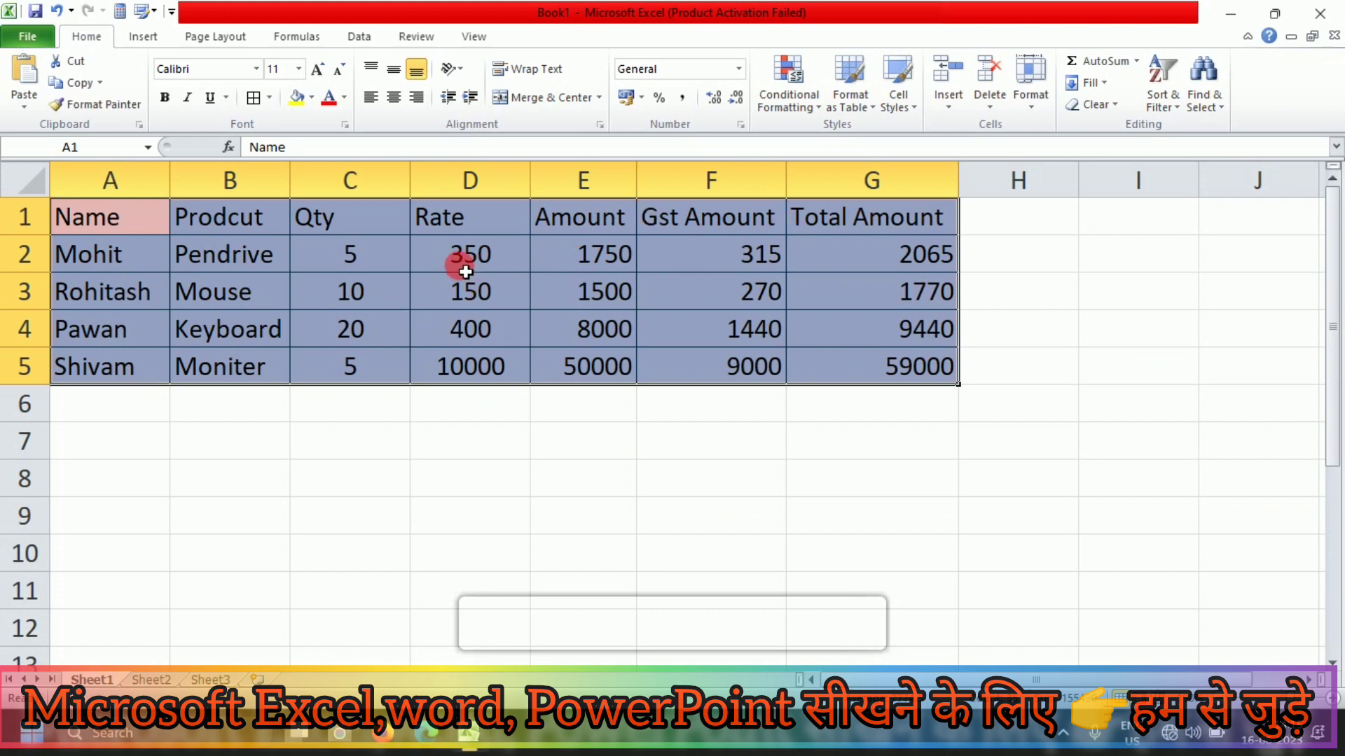
Apply the Currency cell style to the range D2:G5 and replace it with Currency [0].
{"action": "left_click_drag", "start_coordinate": [456, 259], "coordinate": [901, 365]}
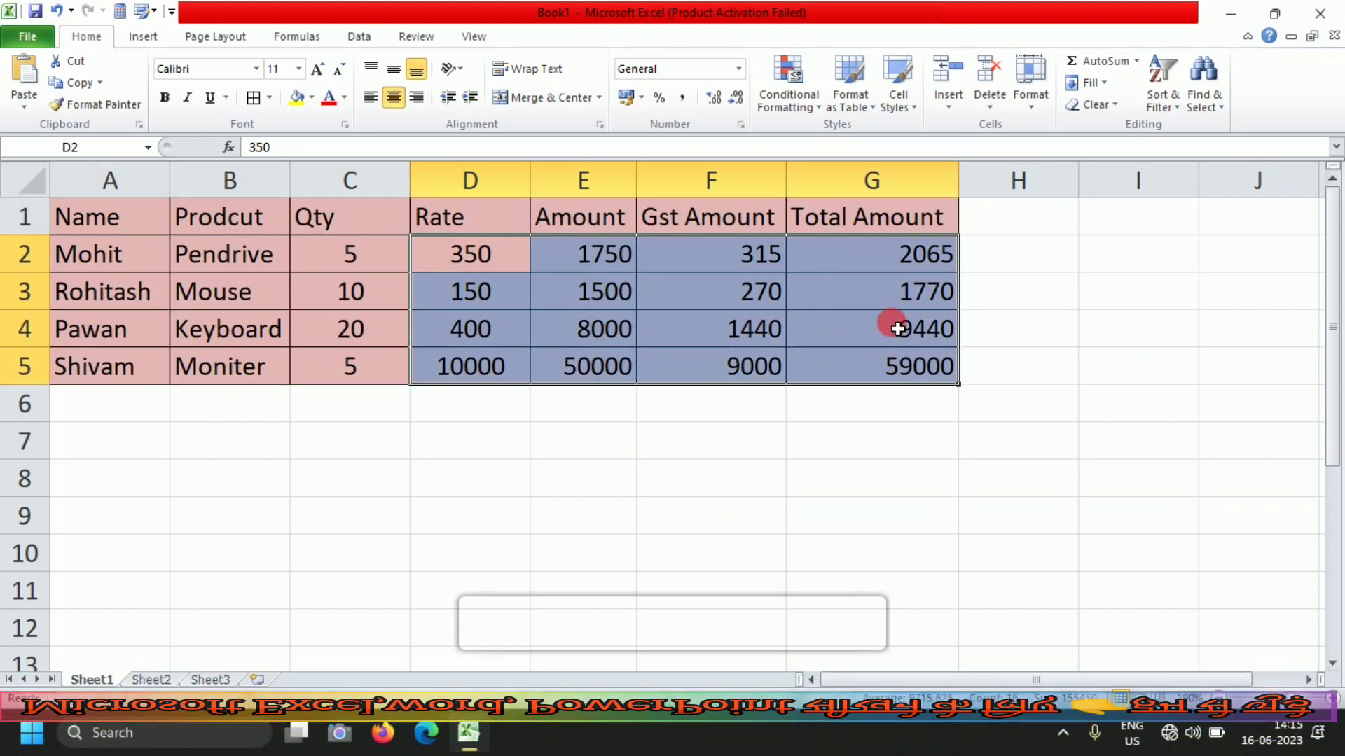
{"action": "left_click", "coordinate": [897, 85]}
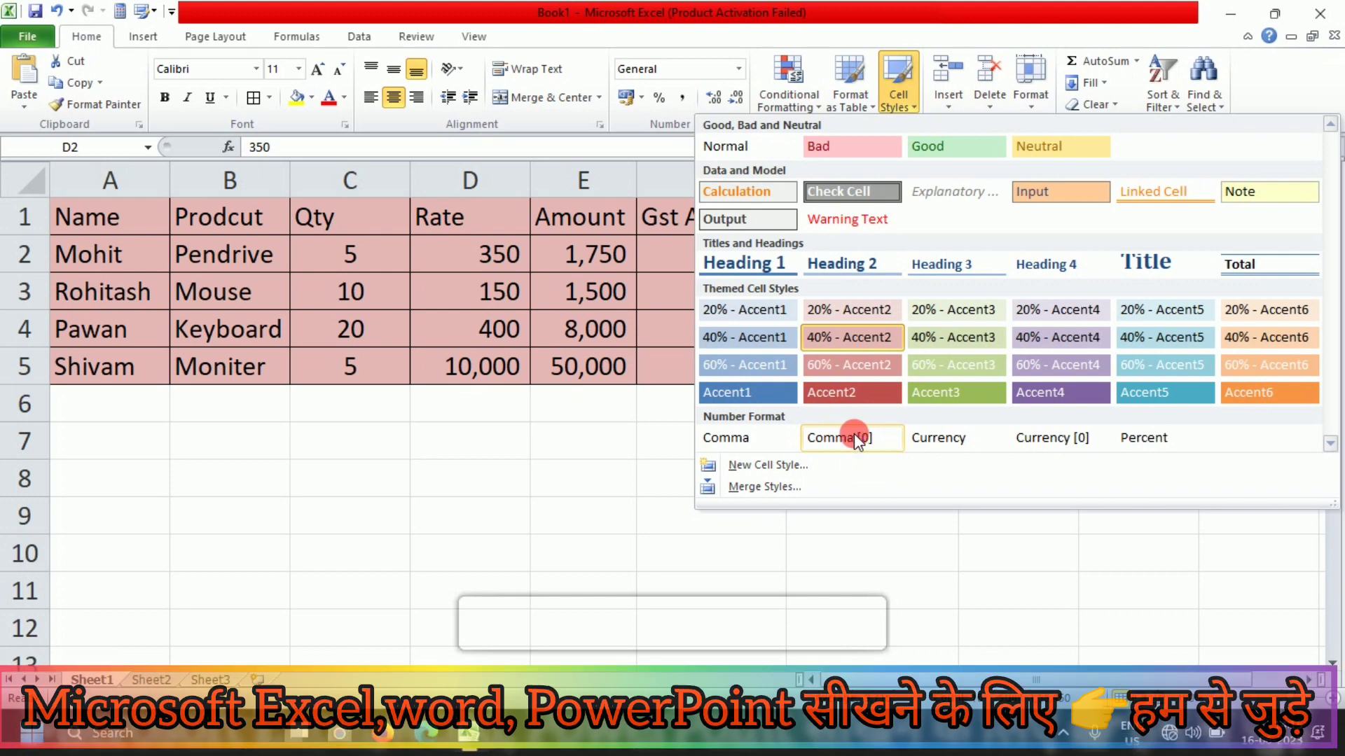
{"action": "left_click", "coordinate": [930, 433]}
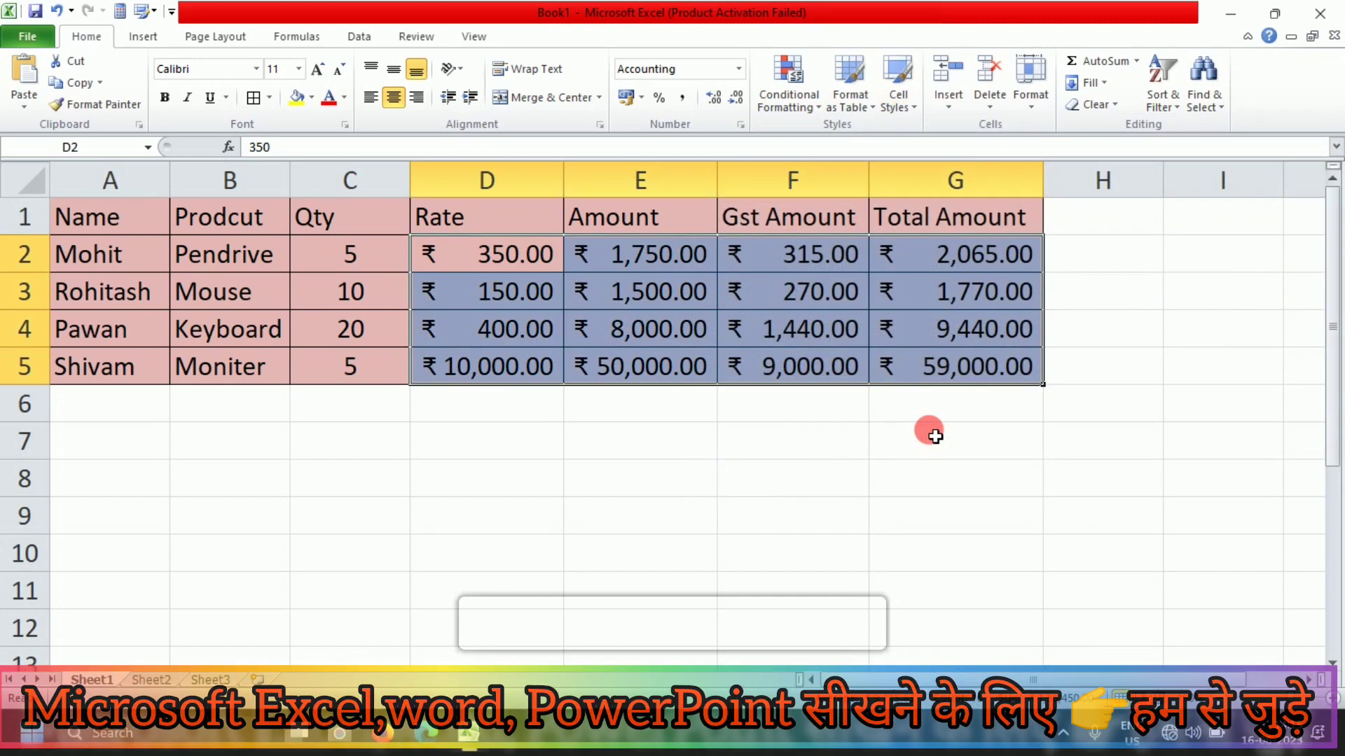
{"action": "left_click", "coordinate": [899, 109]}
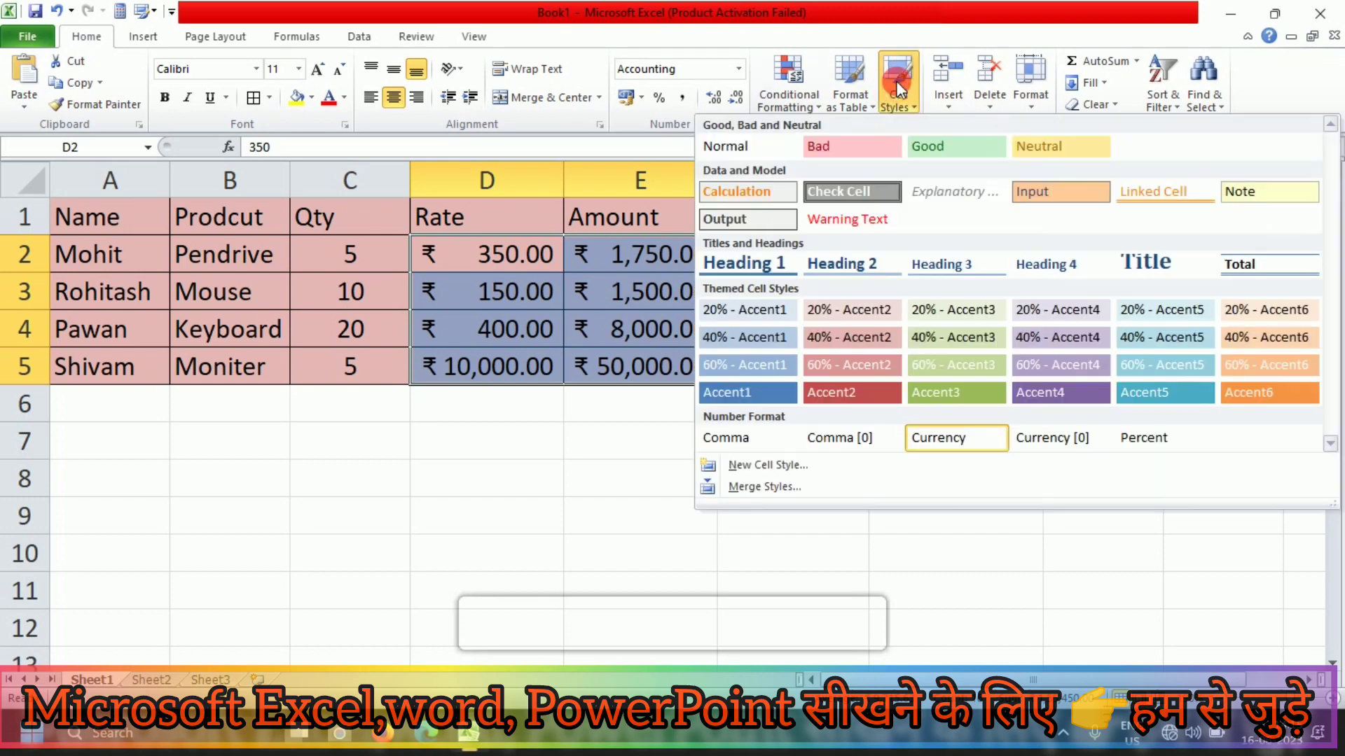
{"action": "left_click", "coordinate": [1070, 439]}
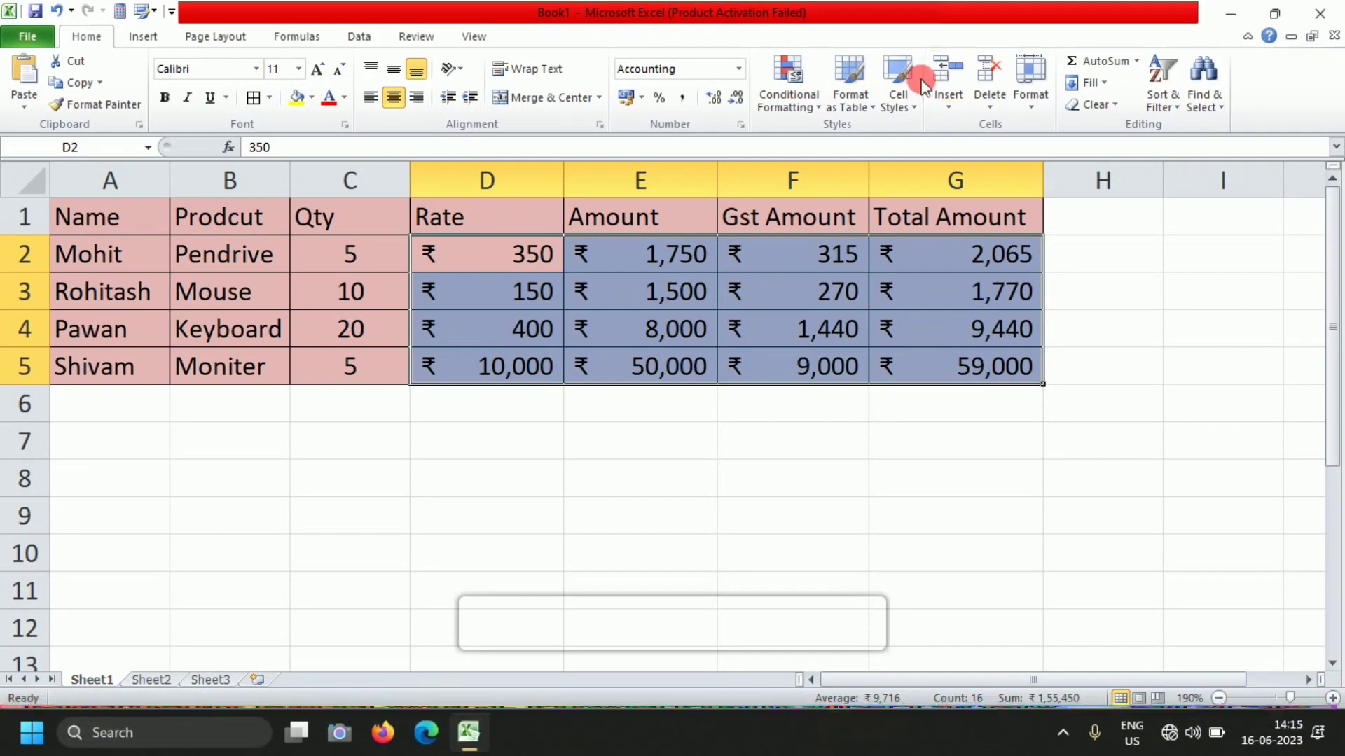
Apply the Percent number format cell style to the range D2:G5.
{"action": "left_click", "coordinate": [904, 105]}
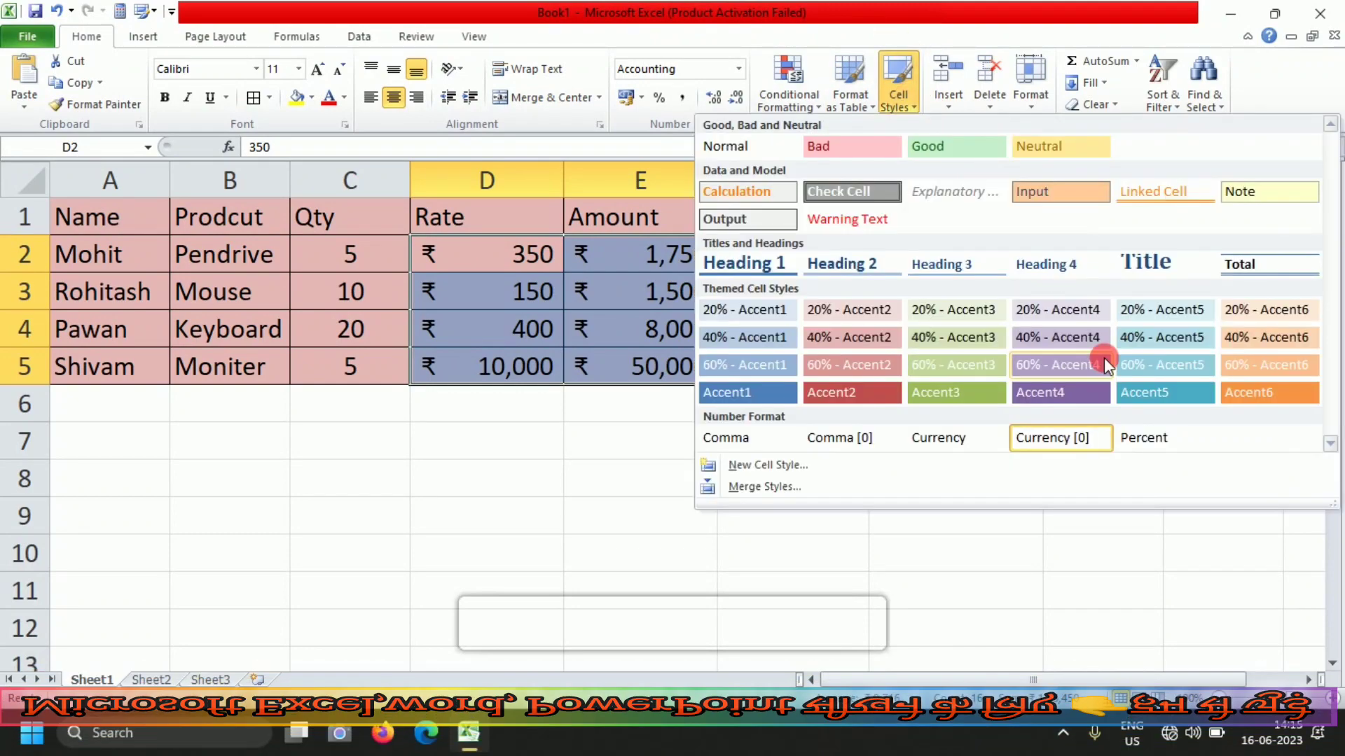
{"action": "left_click", "coordinate": [1164, 433]}
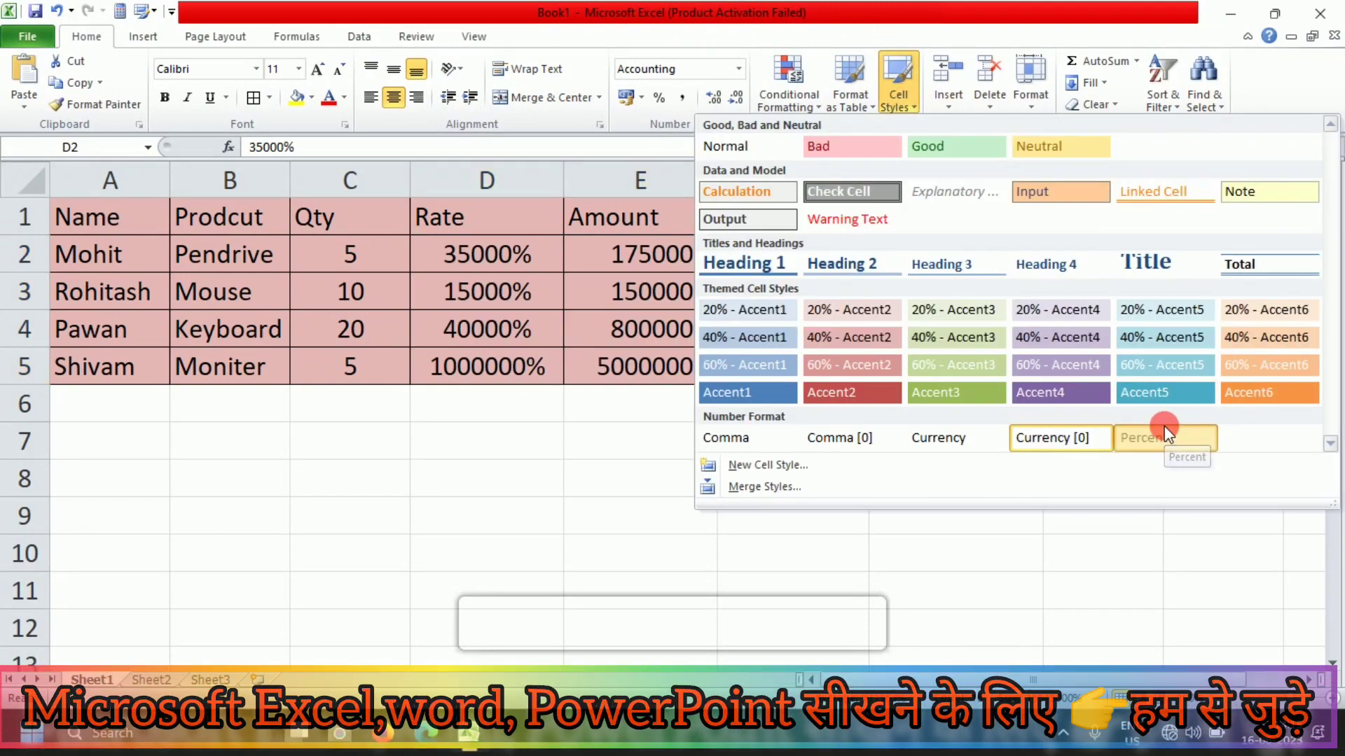
{"action": "left_click", "coordinate": [1164, 435]}
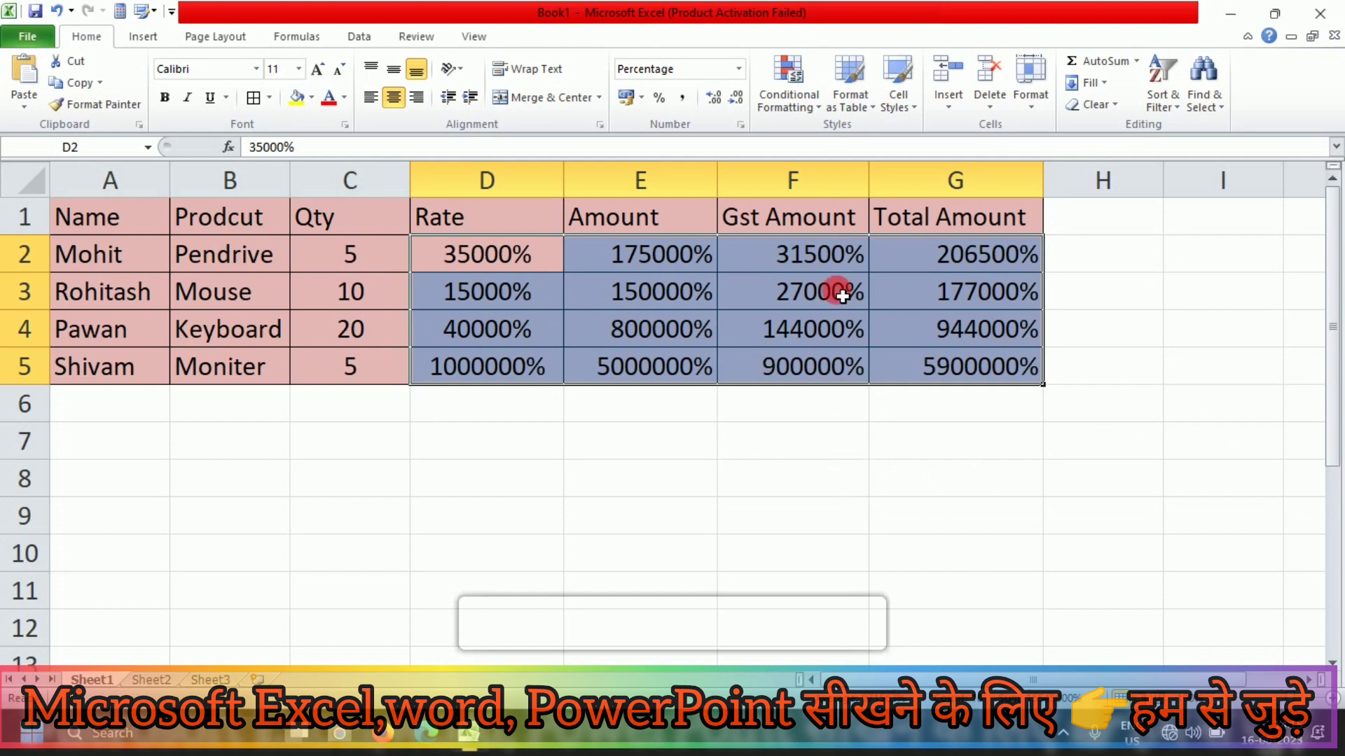
Reset the range D2:G5 and the whole table, range A1:G5, to the Normal cell style.
{"action": "left_click", "coordinate": [885, 91]}
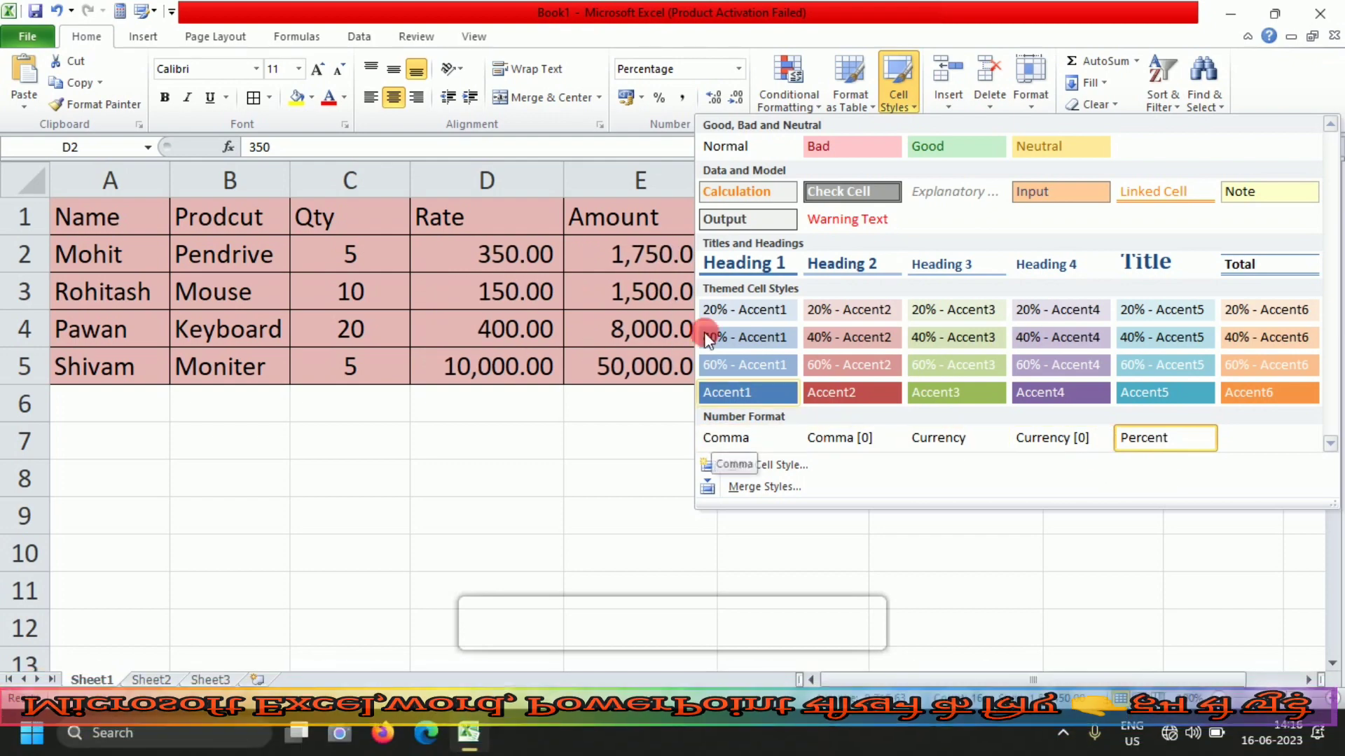
{"action": "left_click", "coordinate": [759, 144]}
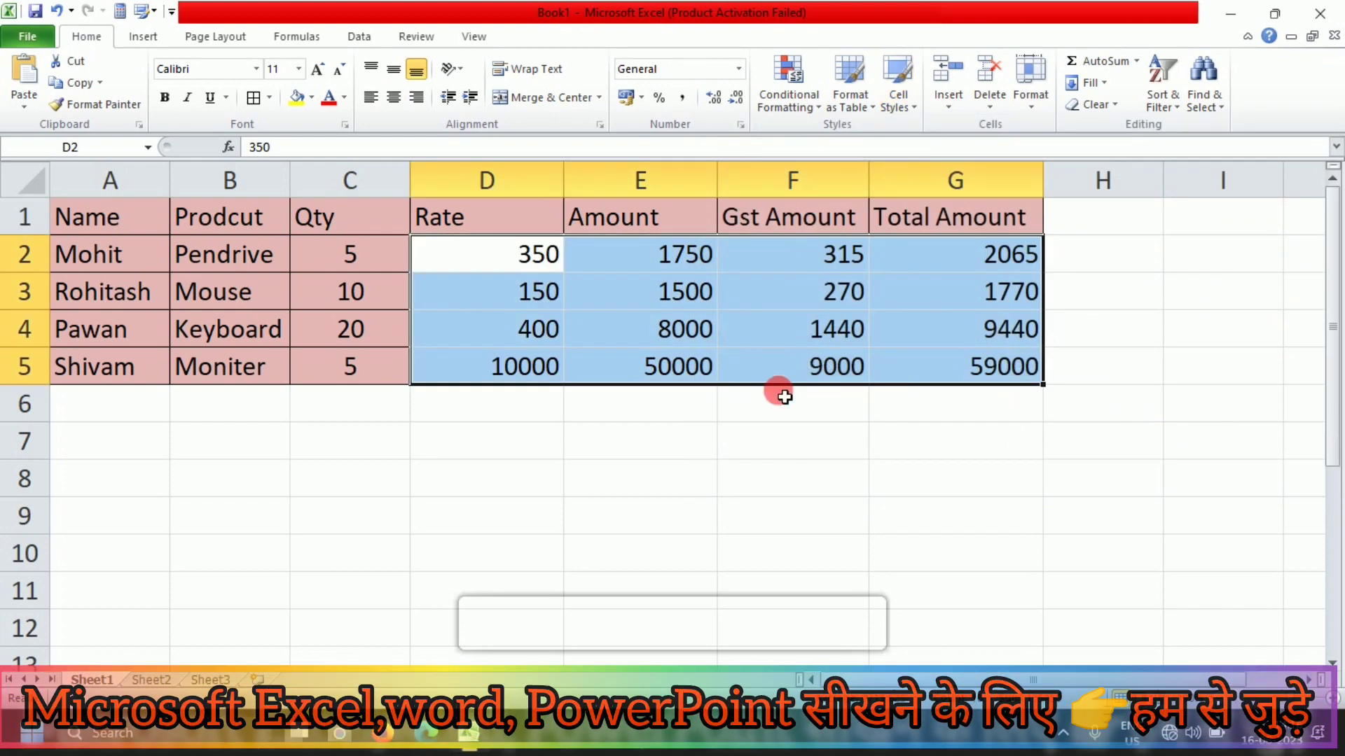
{"action": "left_click", "coordinate": [784, 397]}
{"action": "left_click_drag", "start_coordinate": [153, 229], "coordinate": [976, 385]}
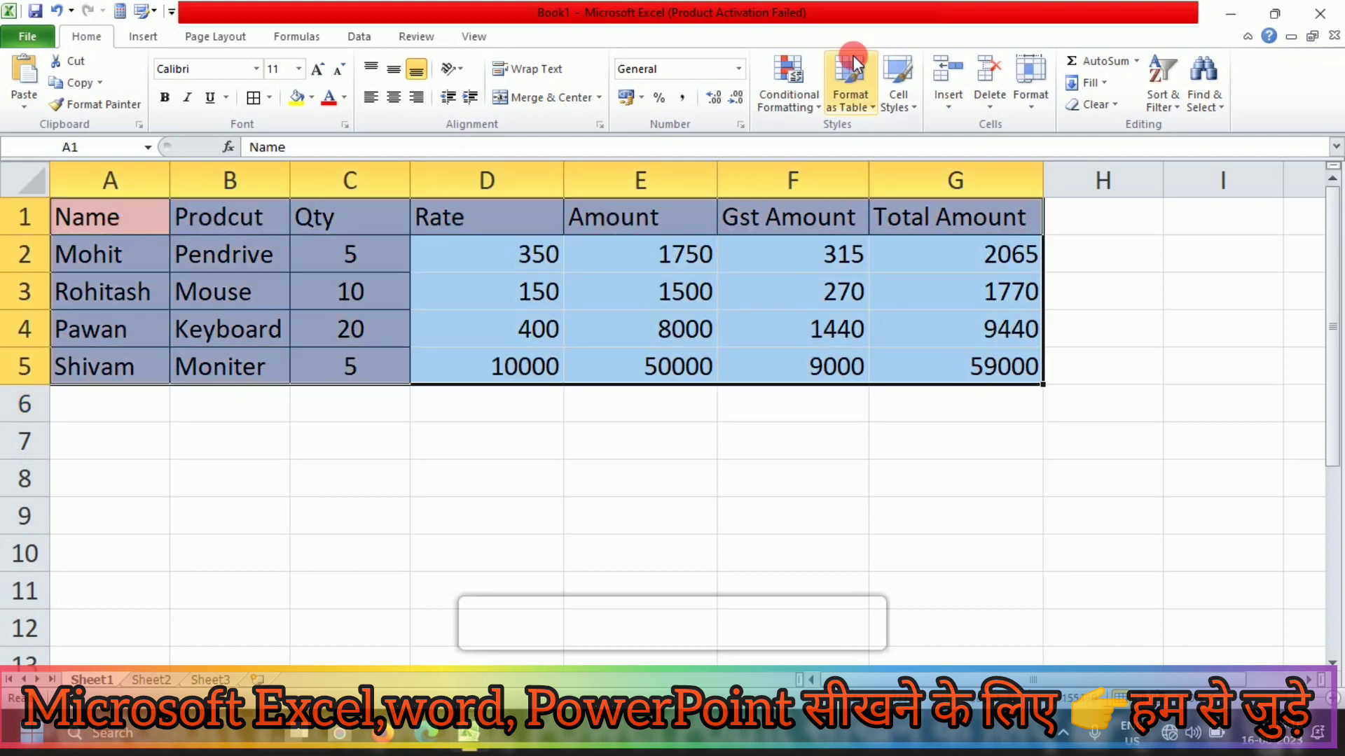
{"action": "left_click", "coordinate": [896, 99]}
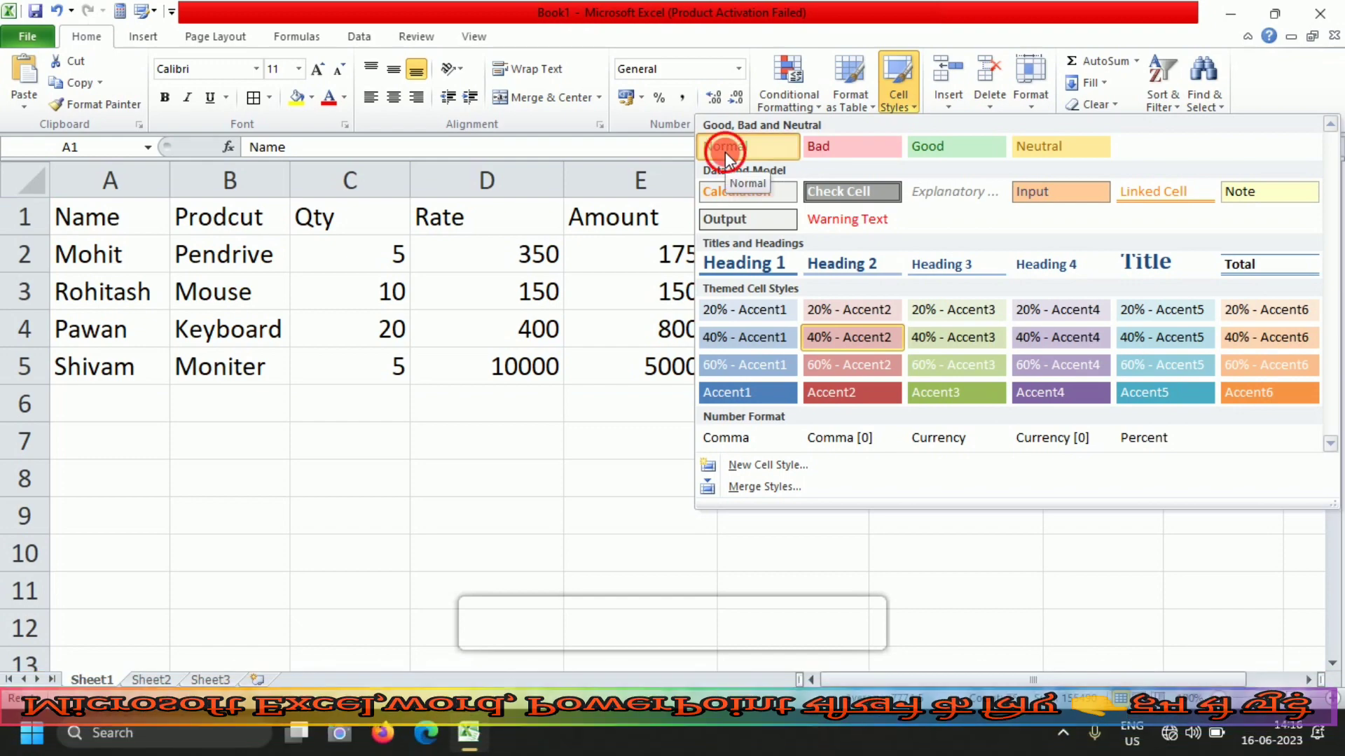
{"action": "left_click", "coordinate": [724, 149]}
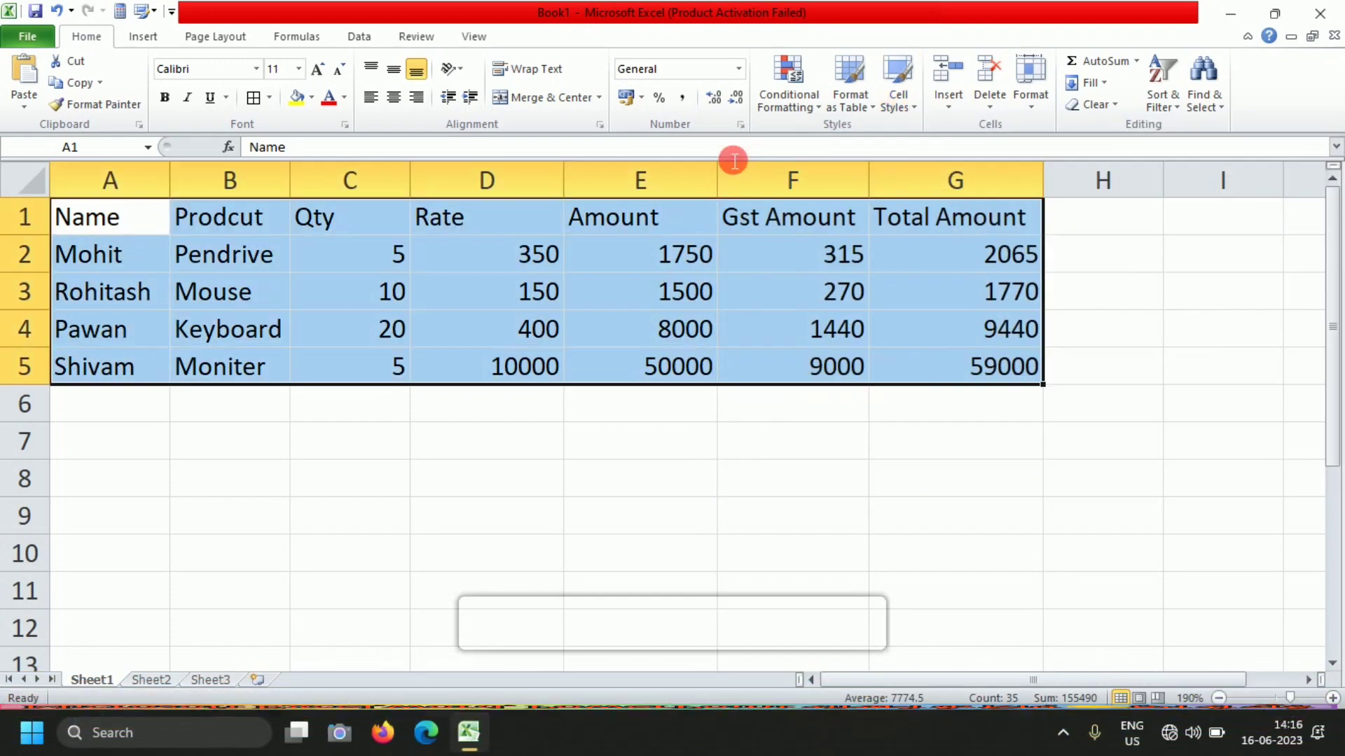
{"action": "left_click", "coordinate": [620, 451]}
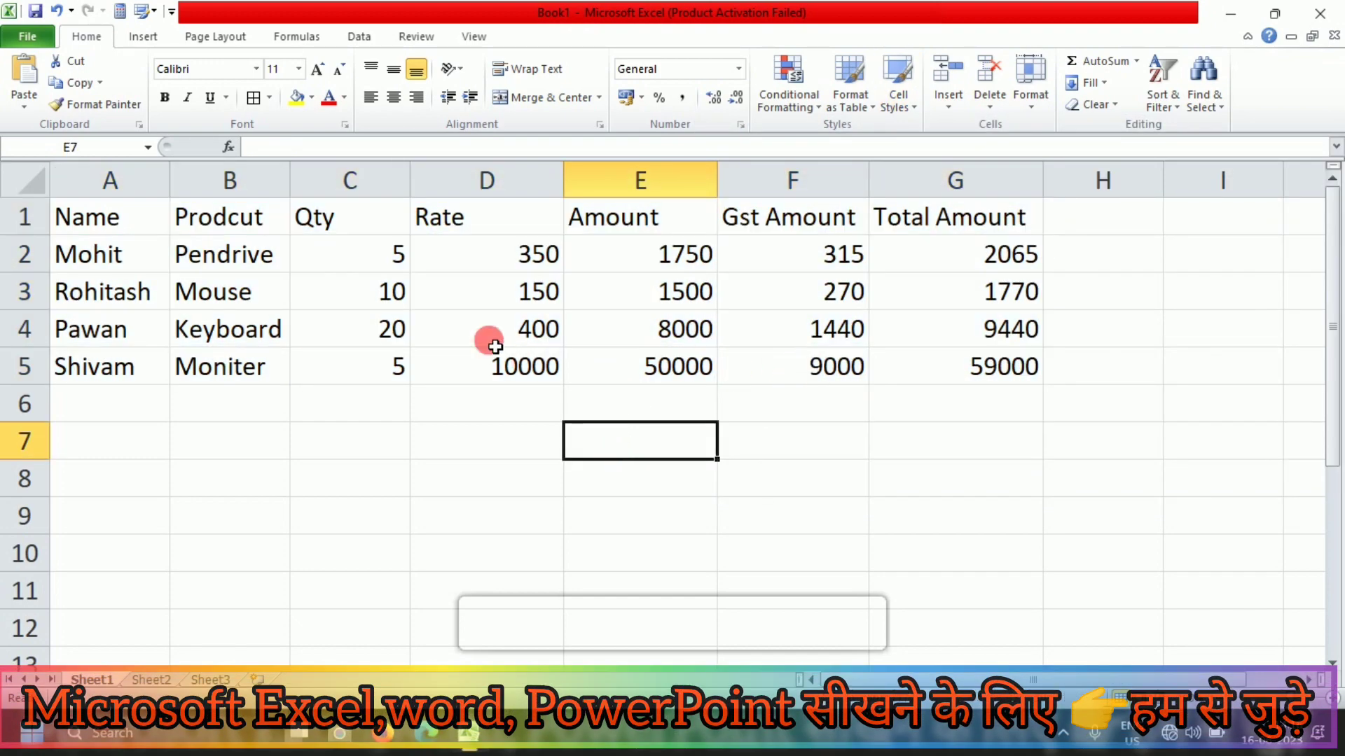
Start a new cell style based on the range C2:G5 and review its alignment, font, border, protection and fill formatting options.
{"action": "left_click_drag", "start_coordinate": [378, 255], "coordinate": [911, 361]}
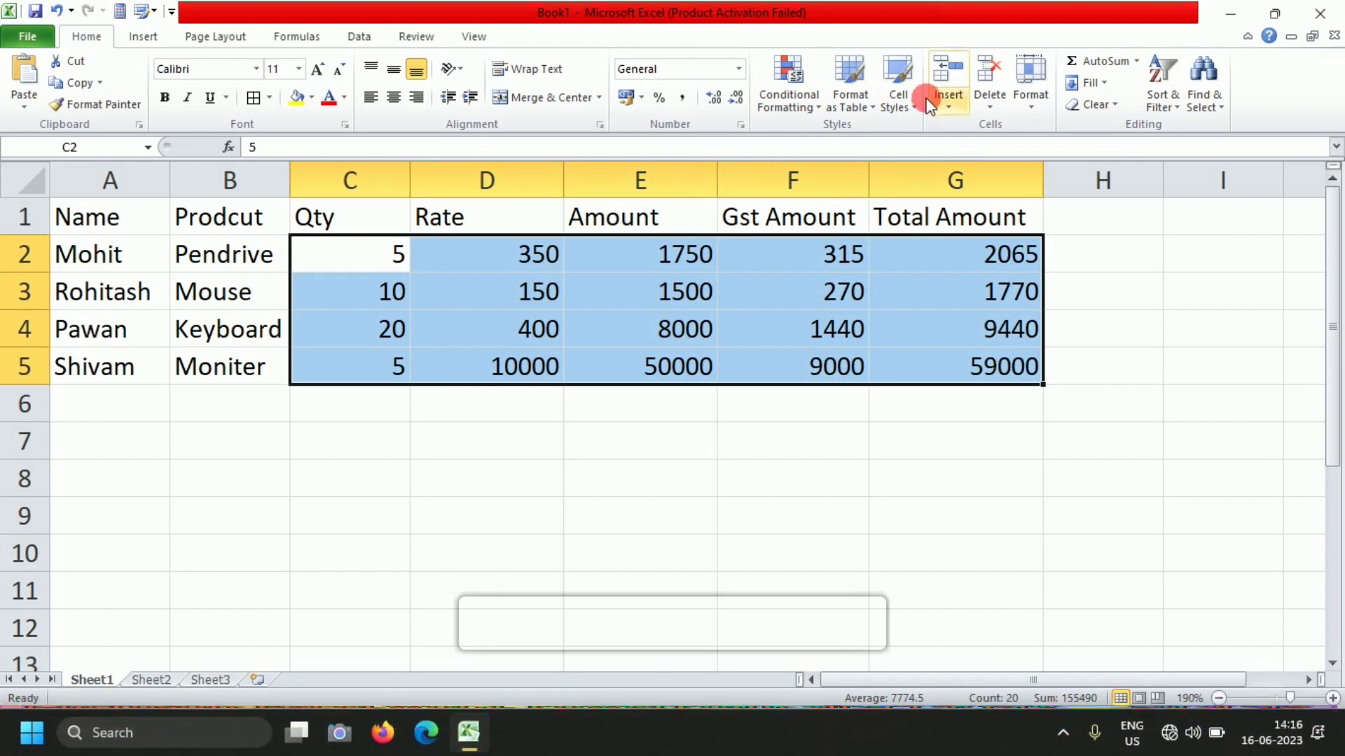
{"action": "left_click", "coordinate": [893, 99]}
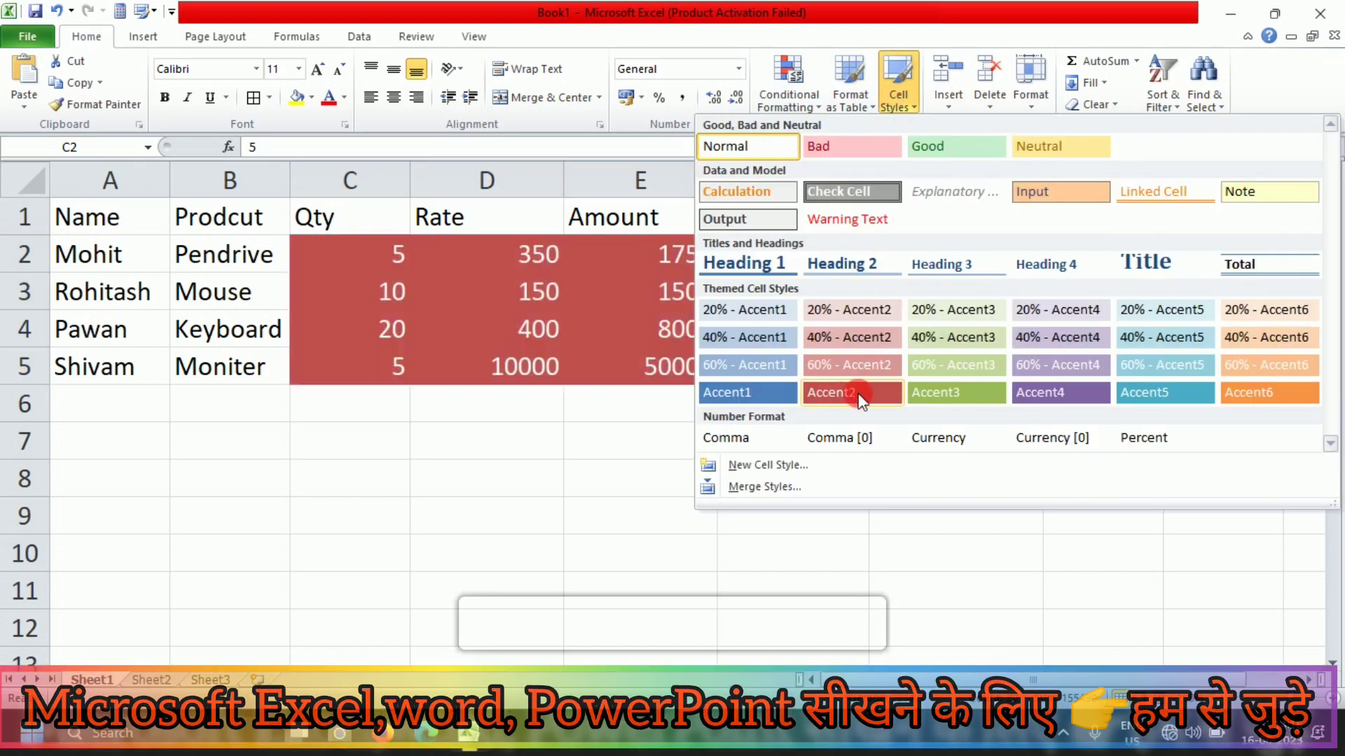
{"action": "left_click", "coordinate": [814, 467]}
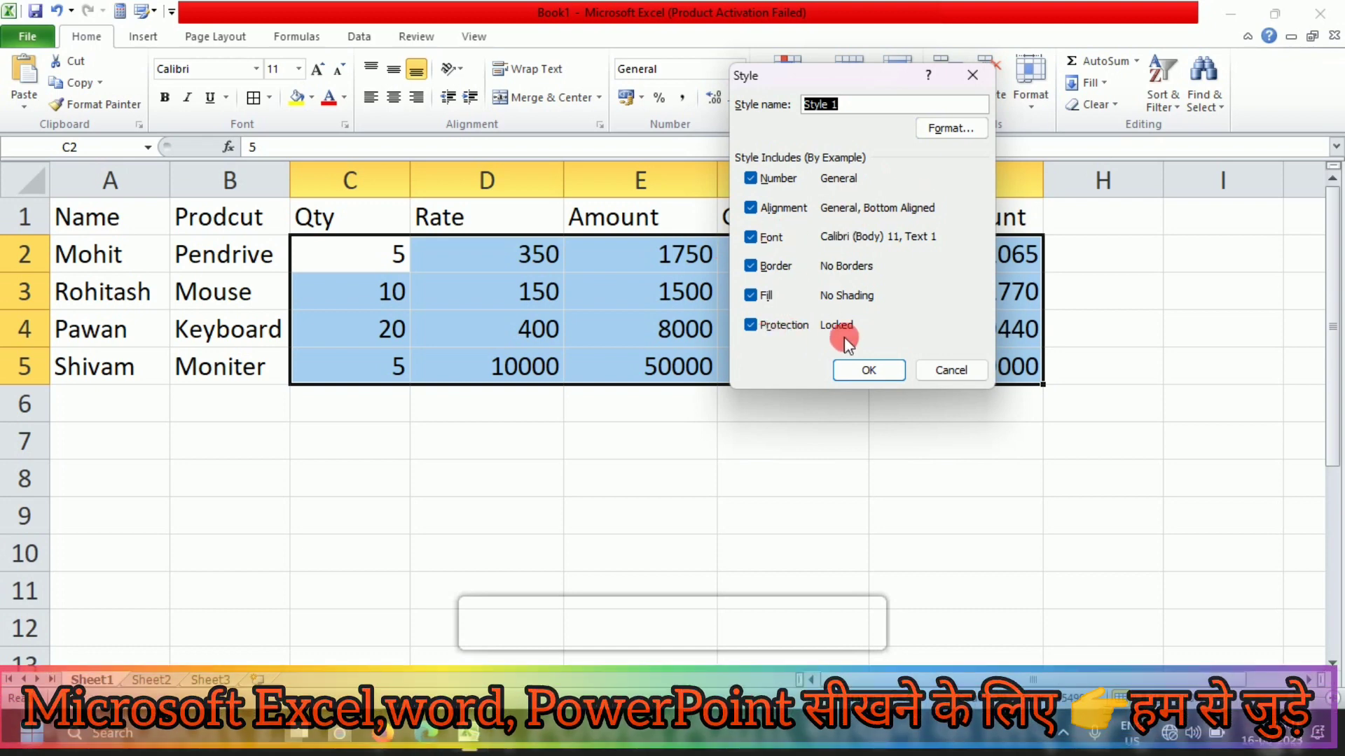
{"action": "left_click", "coordinate": [965, 128]}
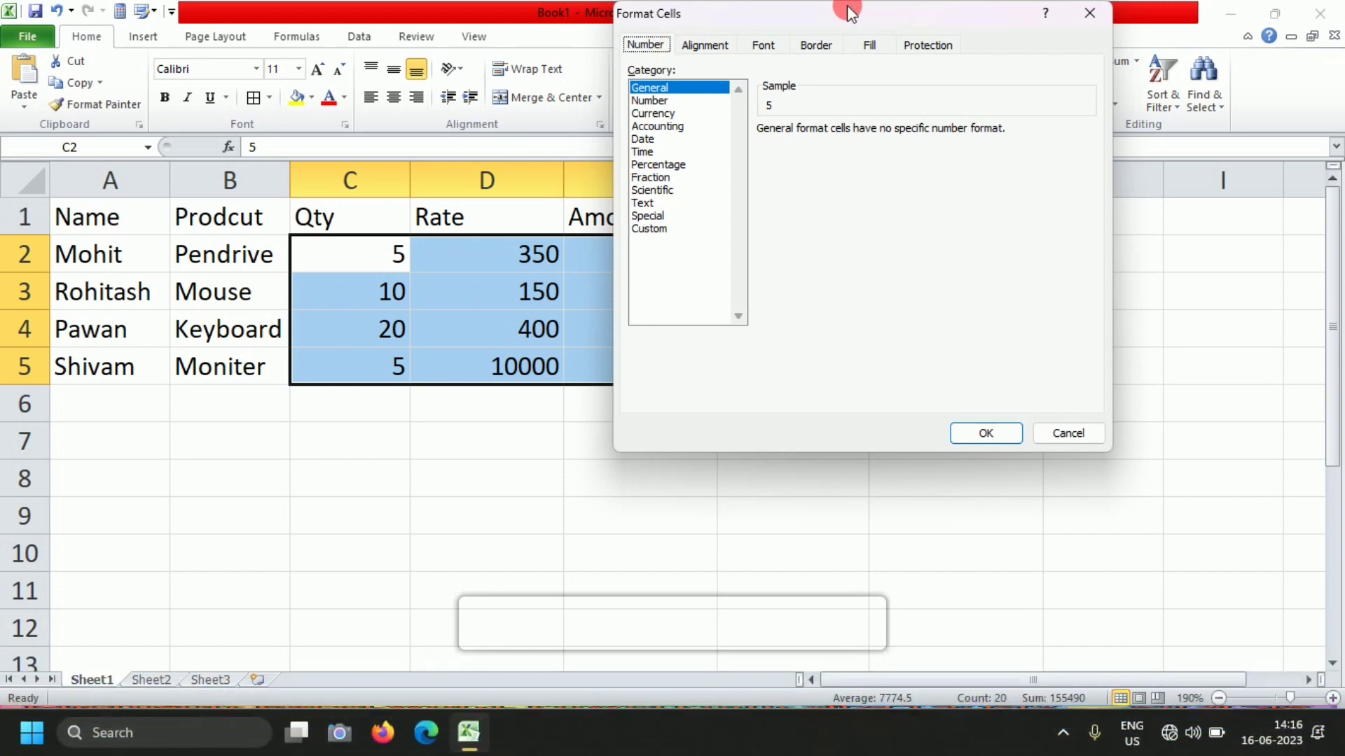
{"action": "left_click_drag", "start_coordinate": [847, 5], "coordinate": [904, 203]}
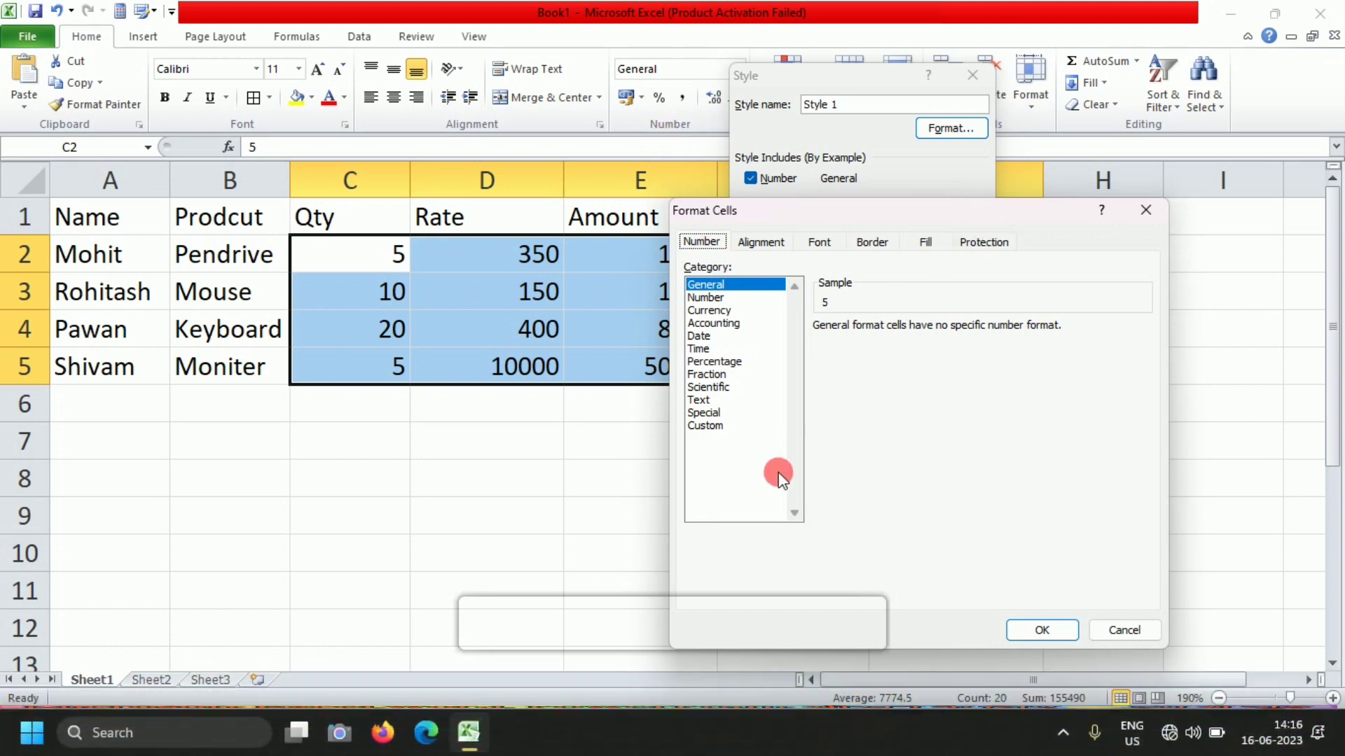
{"action": "left_click", "coordinate": [756, 241]}
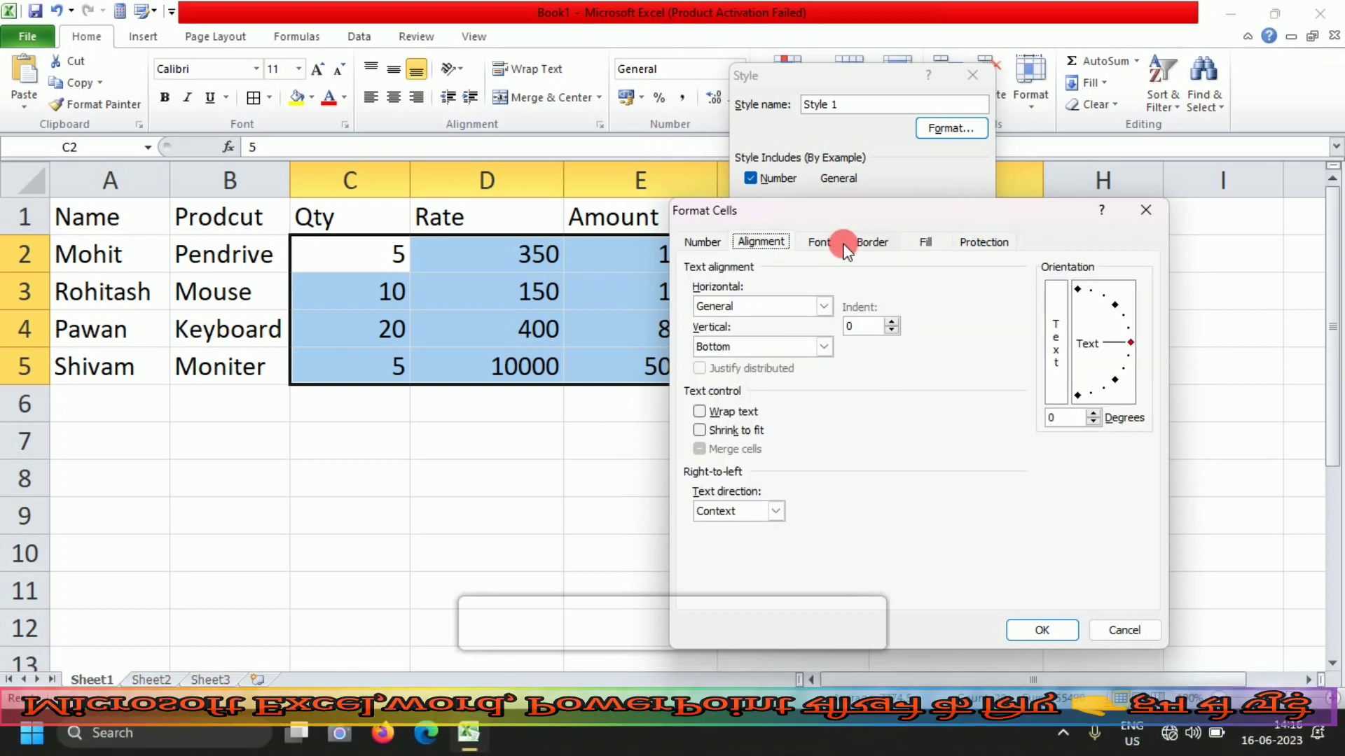
{"action": "left_click", "coordinate": [829, 245]}
{"action": "left_click", "coordinate": [872, 242]}
{"action": "left_click", "coordinate": [980, 242]}
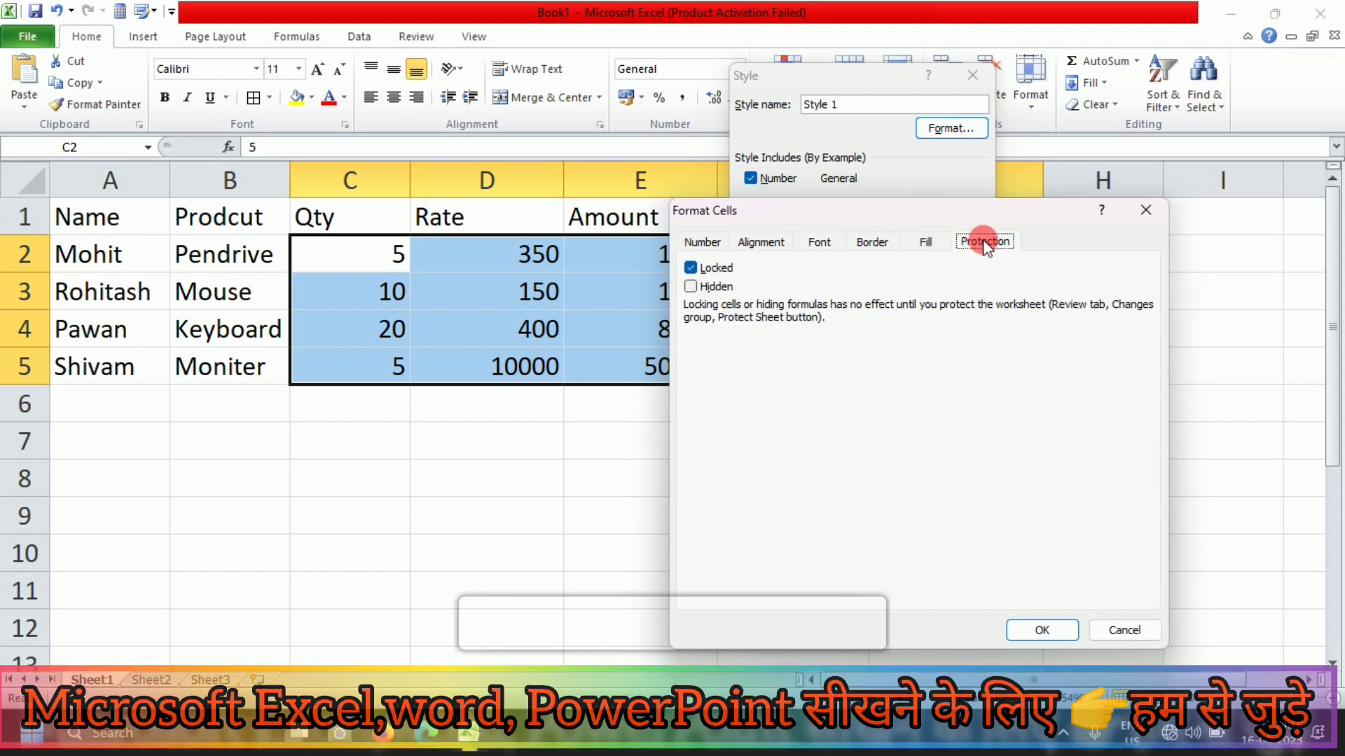
{"action": "left_click", "coordinate": [931, 242]}
Give the new cell style the Date number format dd-mm-yyyy and save the style.
{"action": "left_click", "coordinate": [703, 242]}
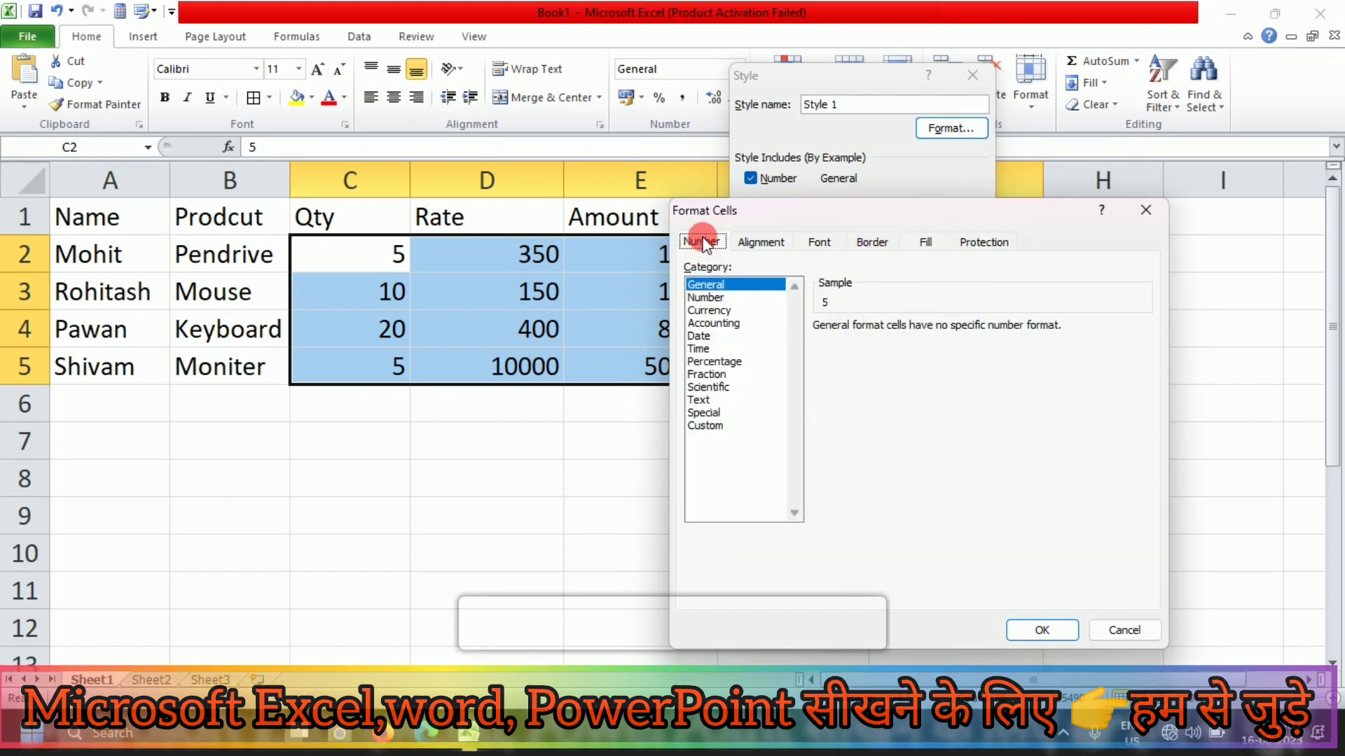
{"action": "left_click", "coordinate": [703, 336]}
{"action": "left_click", "coordinate": [1041, 631]}
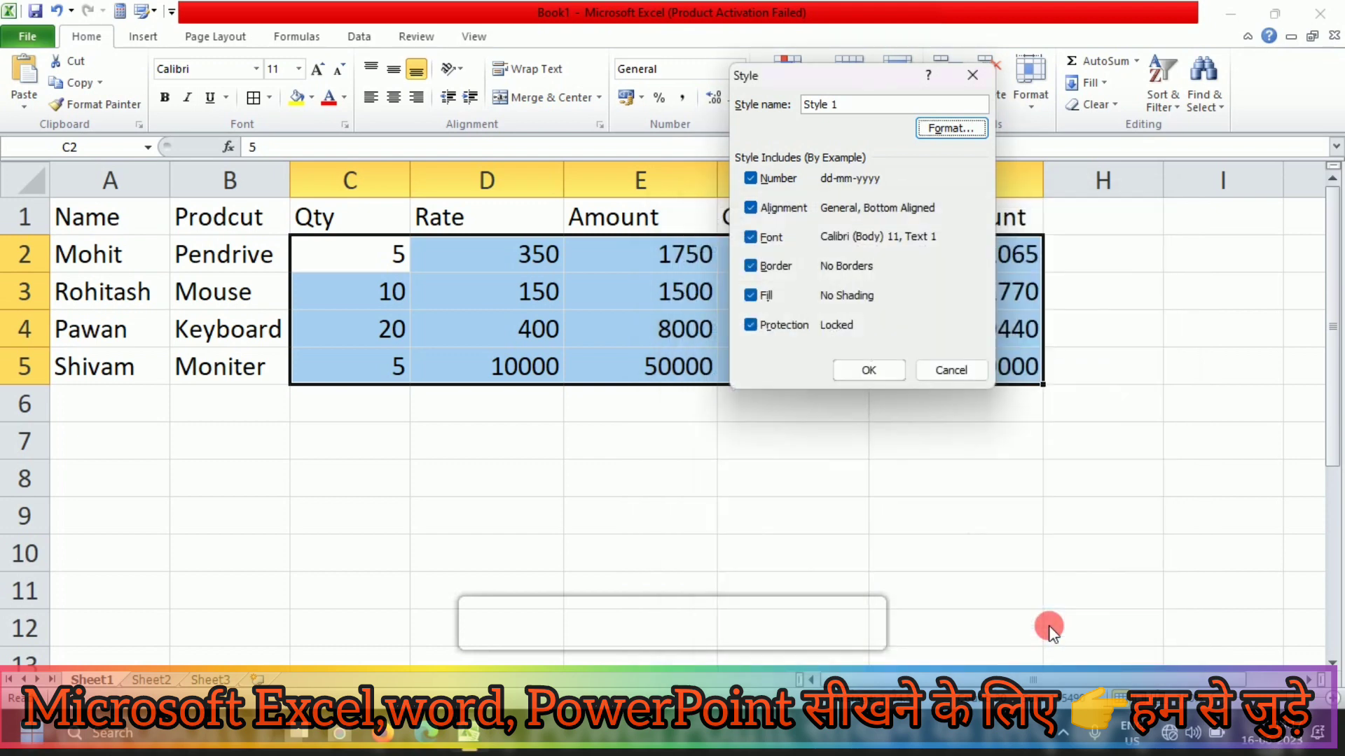
{"action": "left_click", "coordinate": [857, 371]}
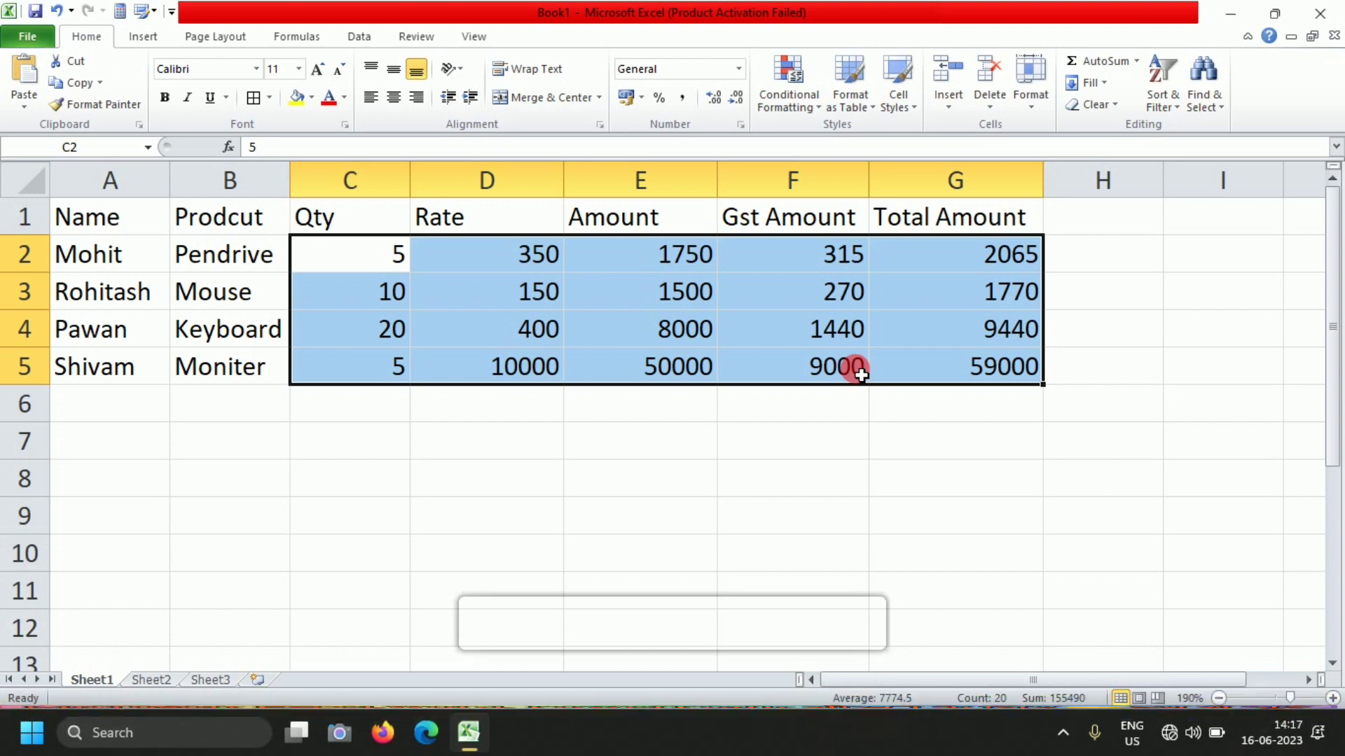
Create another new cell style with the Currency number format and save it.
{"action": "left_click", "coordinate": [897, 91]}
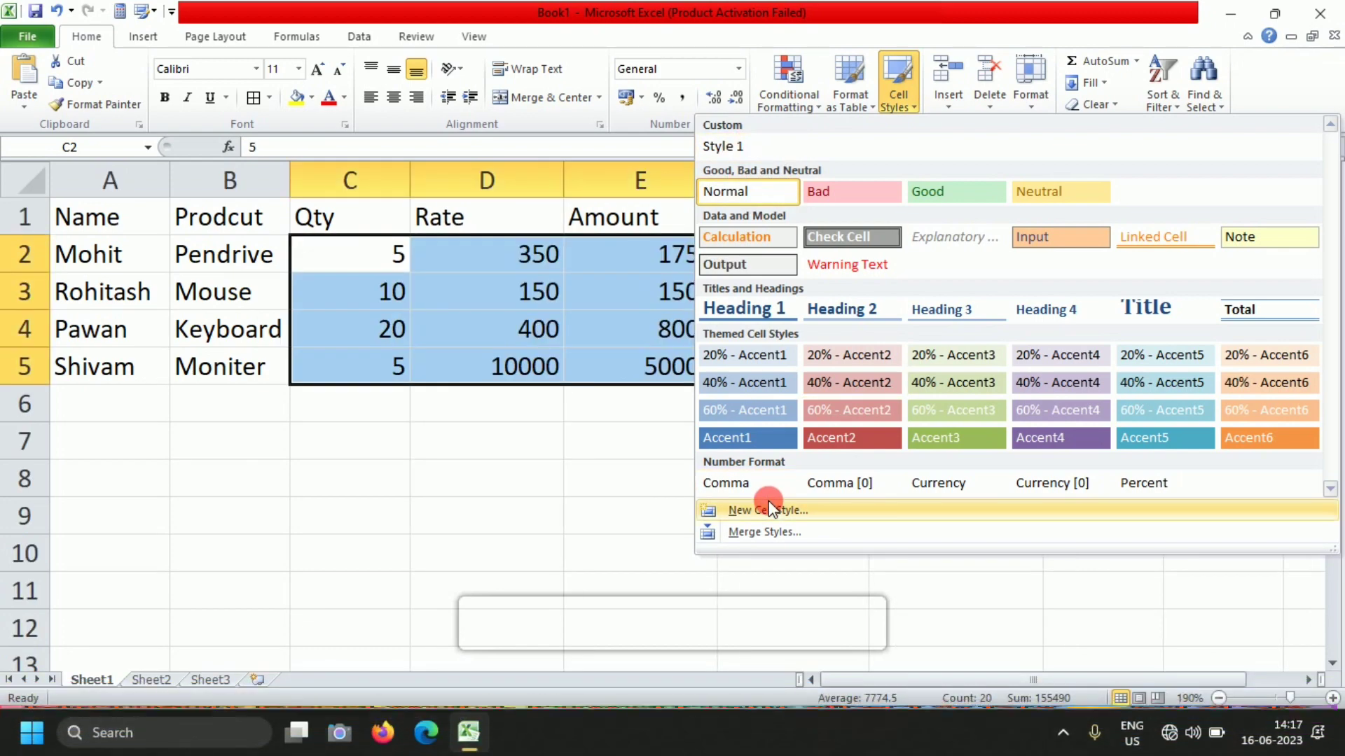
{"action": "left_click", "coordinate": [770, 508]}
{"action": "left_click", "coordinate": [951, 128]}
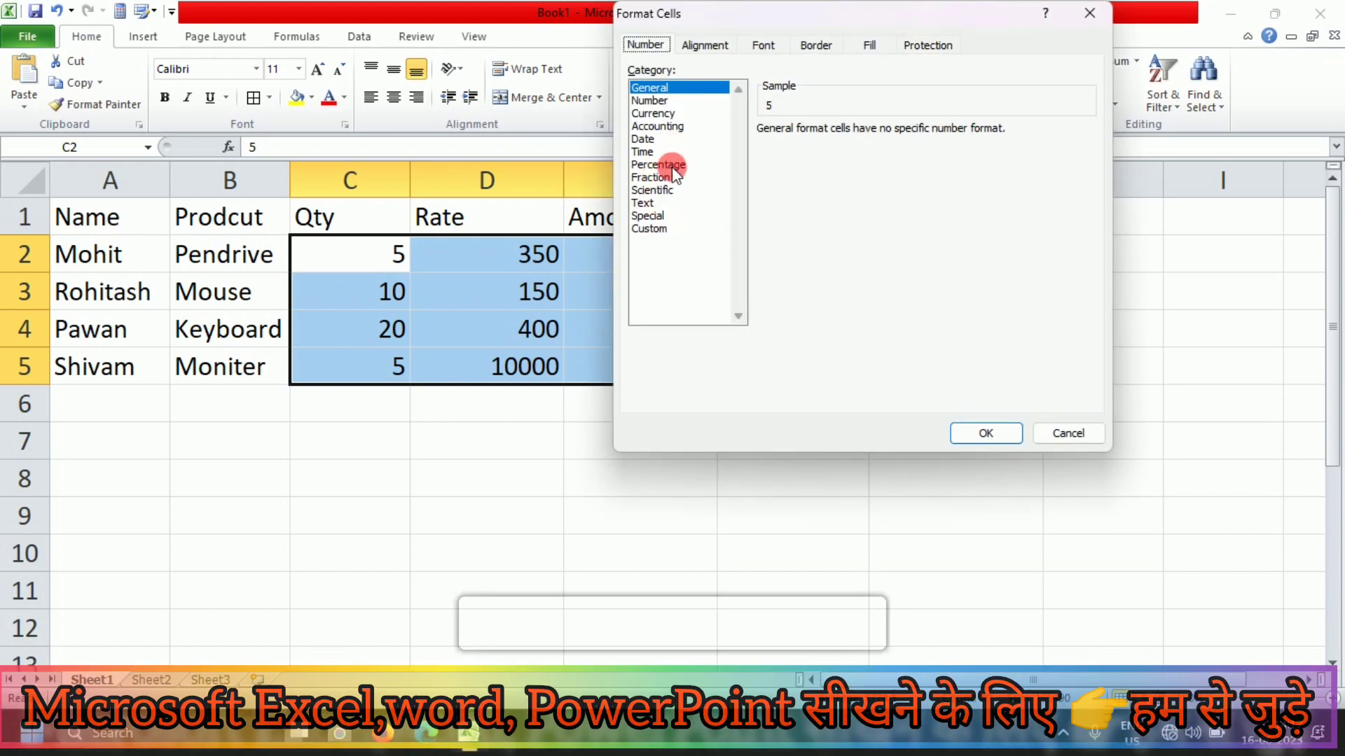
{"action": "left_click", "coordinate": [659, 164]}
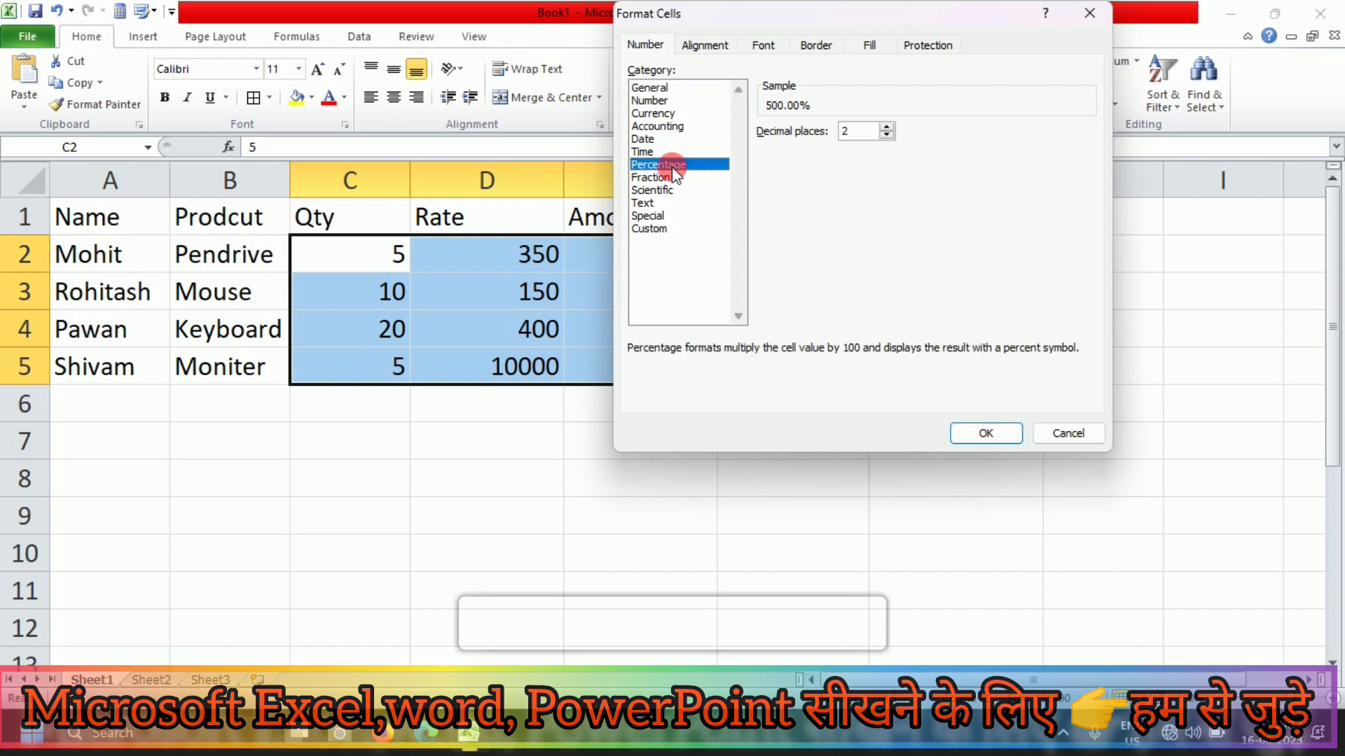
{"action": "left_click", "coordinate": [672, 112]}
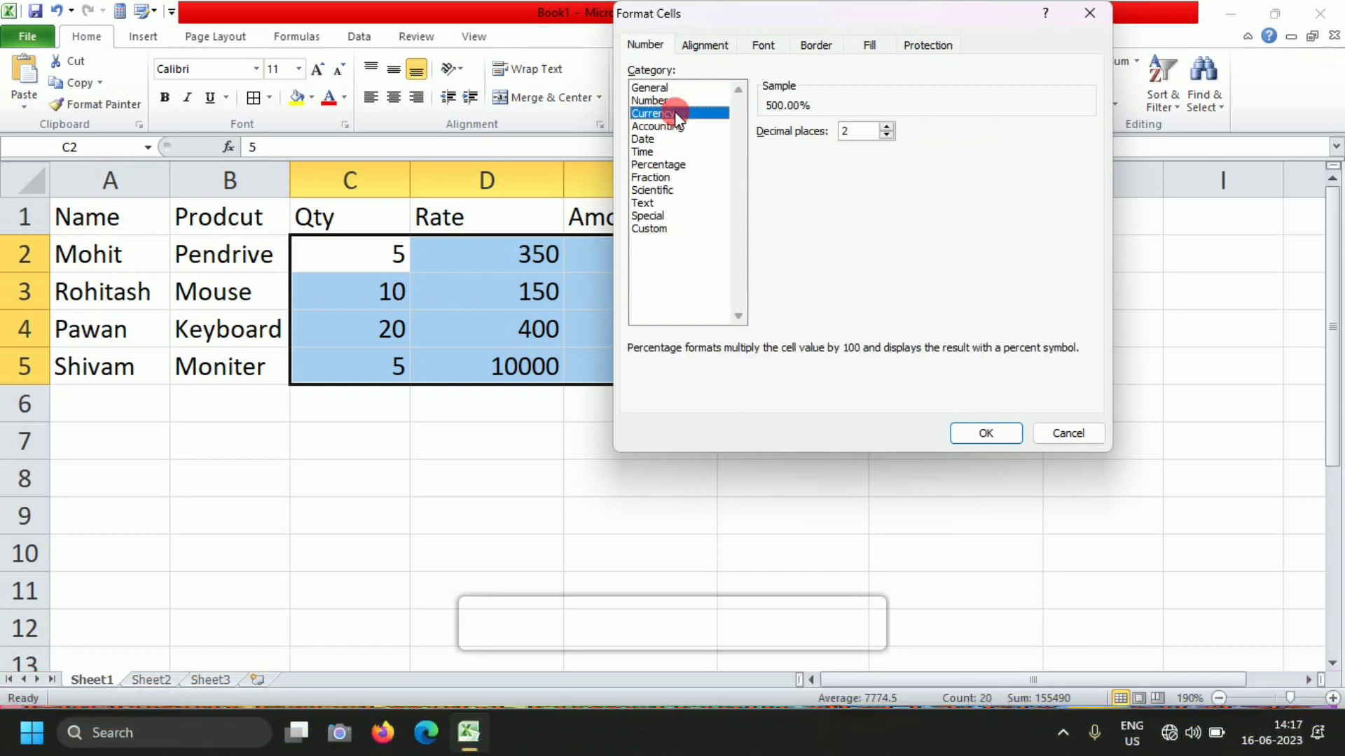
{"action": "left_click", "coordinate": [978, 423]}
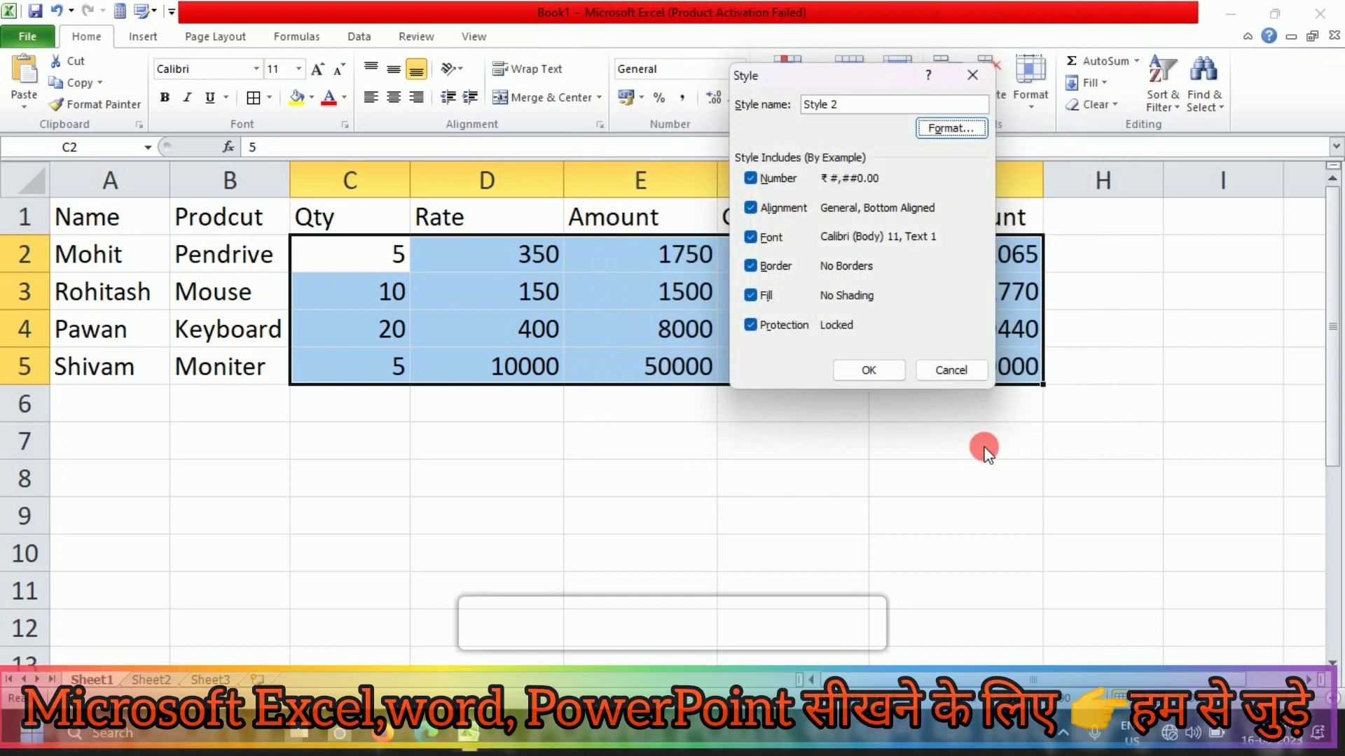
{"action": "left_click", "coordinate": [868, 370]}
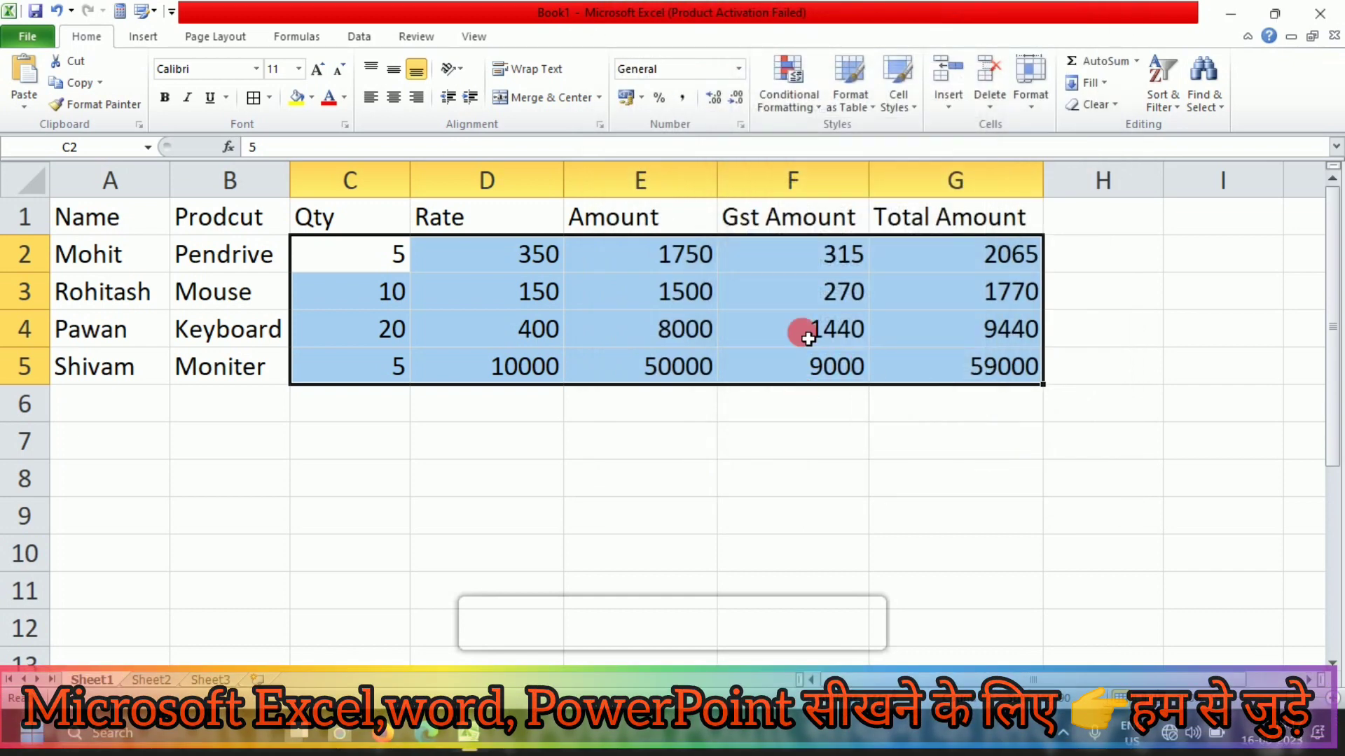
Preview the custom currency cell style on the range C2:G5 without applying it.
{"action": "left_click", "coordinate": [888, 98]}
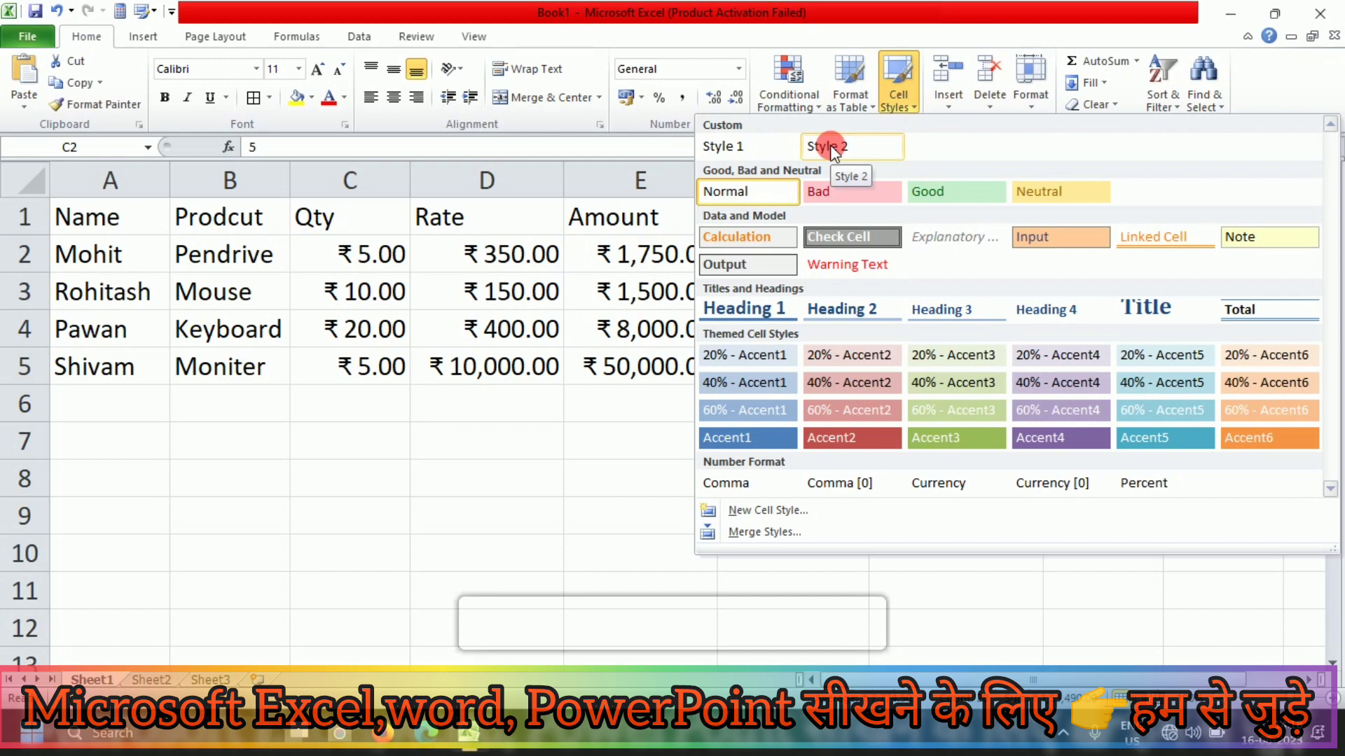
{"action": "right_click", "coordinate": [663, 108]}
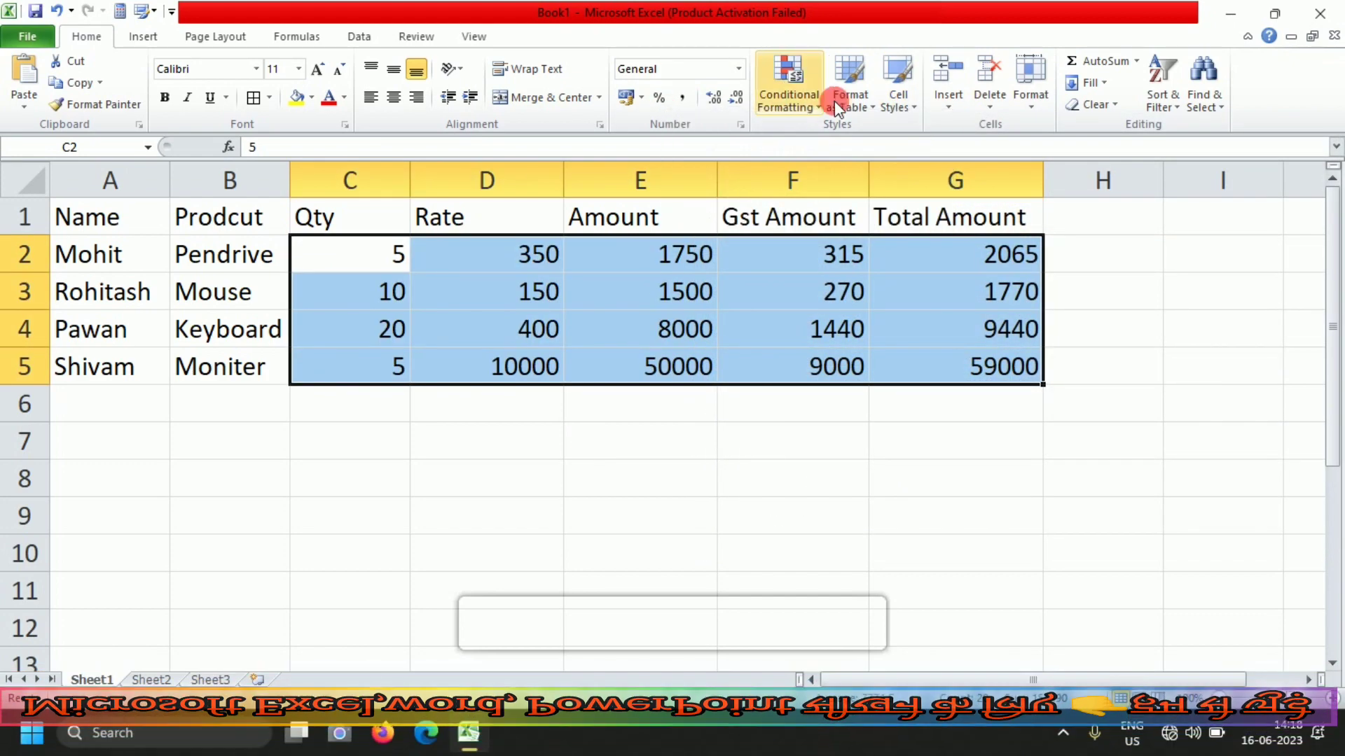
{"action": "right_click", "coordinate": [901, 84]}
Delete the custom cell styles Style 1 and Style 2.
{"action": "left_click", "coordinate": [902, 88]}
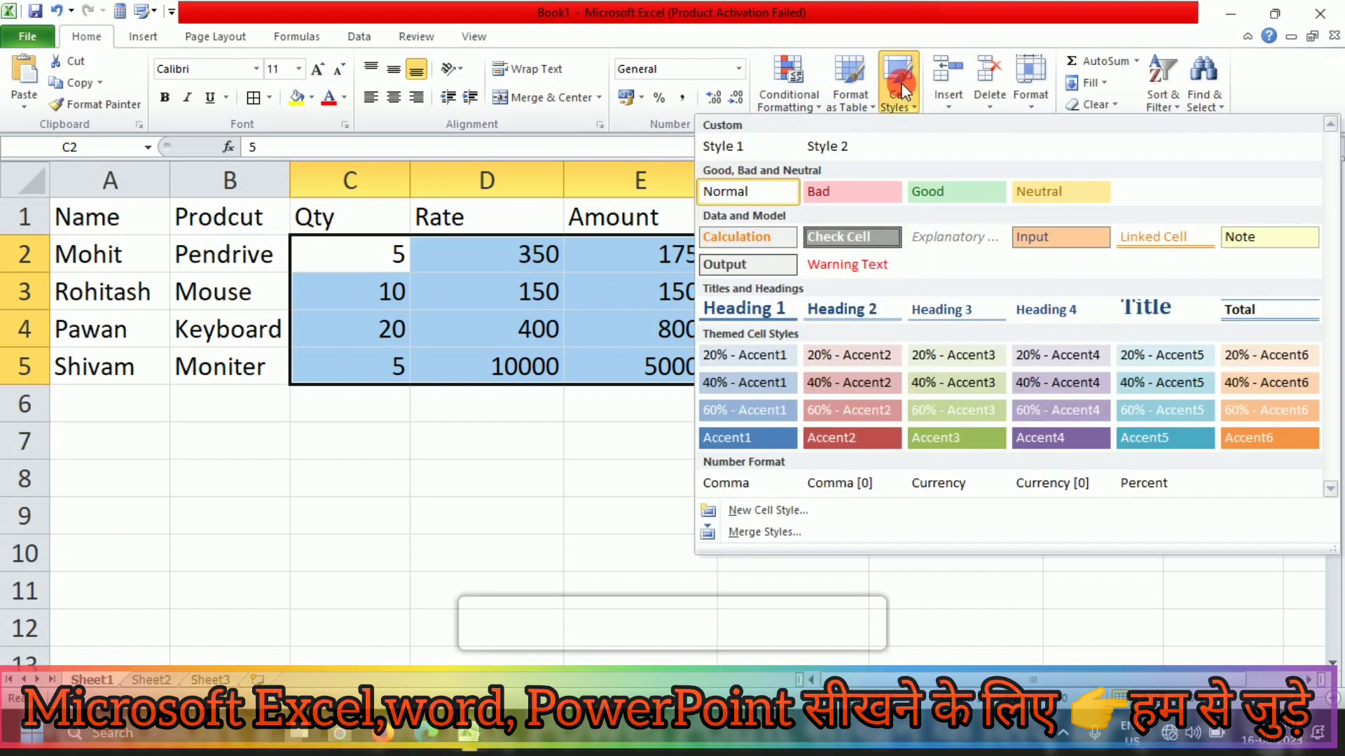
{"action": "right_click", "coordinate": [736, 151]}
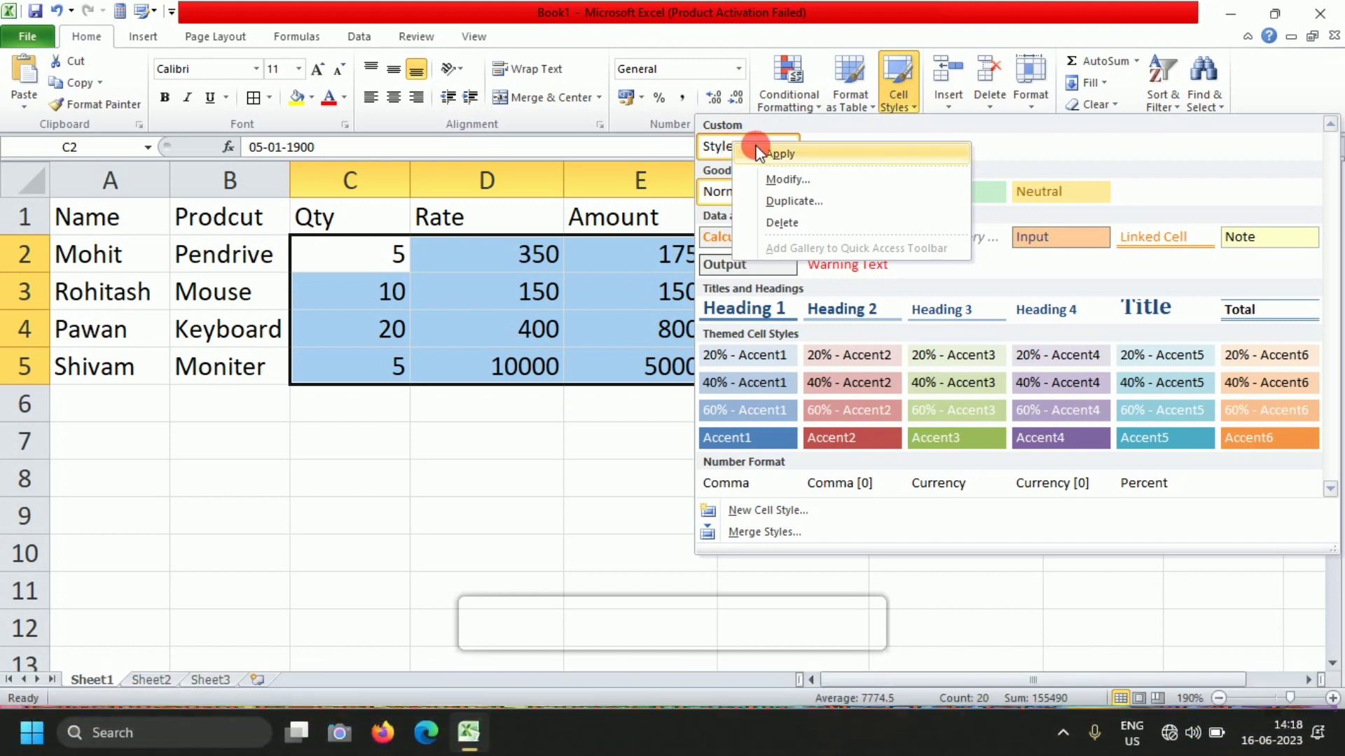
{"action": "left_click", "coordinate": [797, 218]}
{"action": "left_click", "coordinate": [911, 80]}
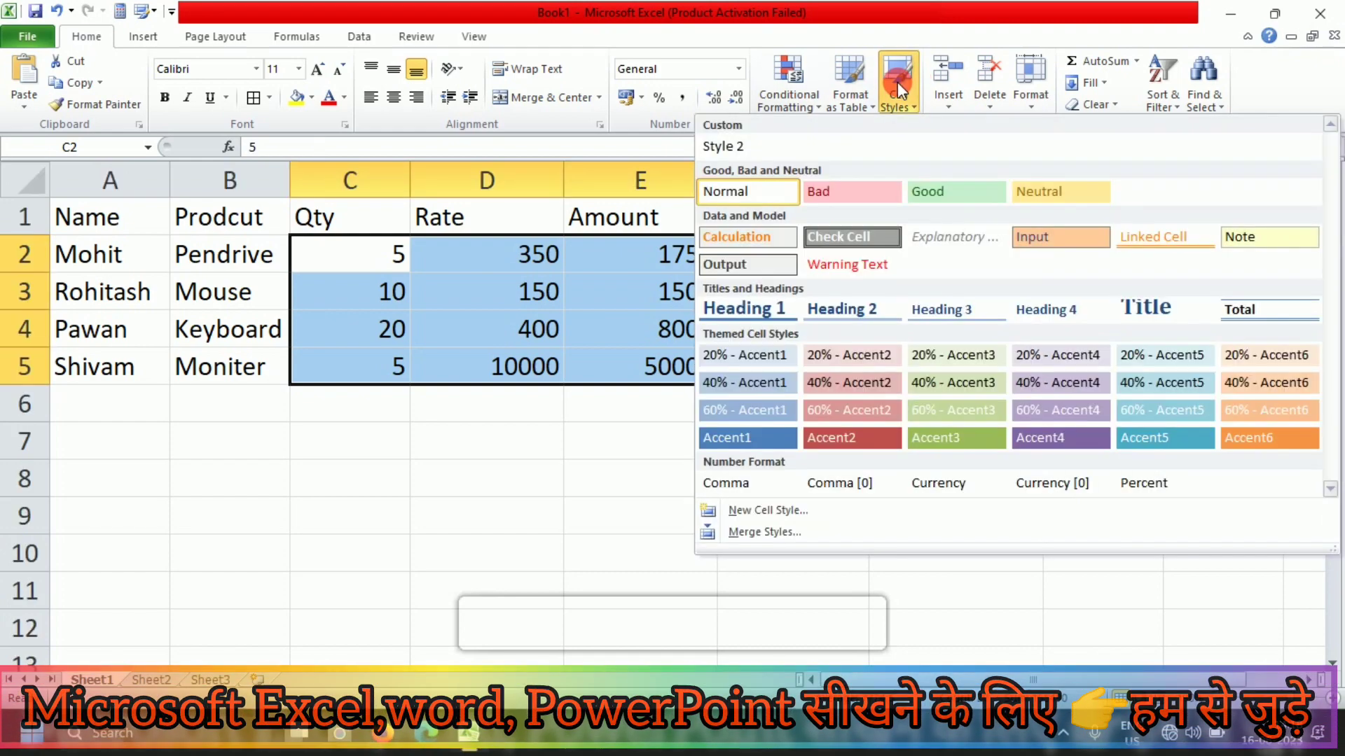
{"action": "right_click", "coordinate": [741, 151]}
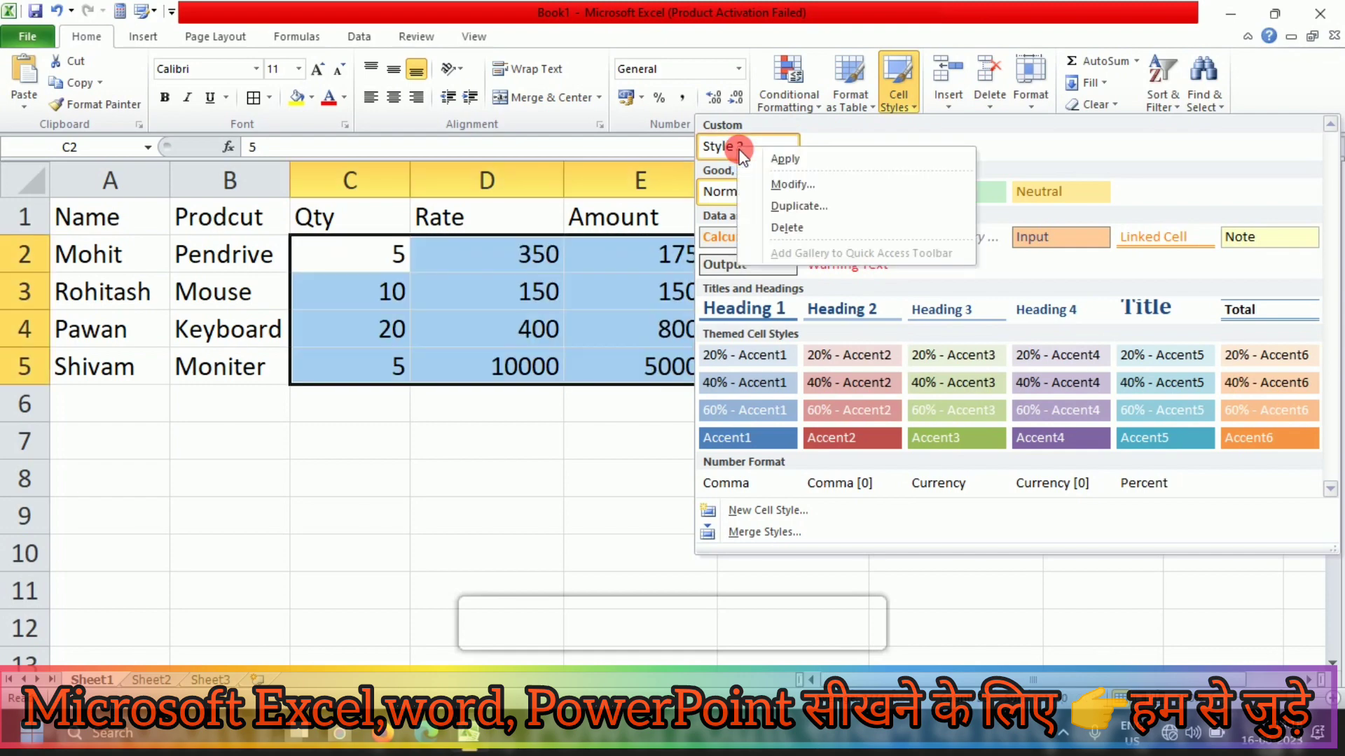
{"action": "left_click", "coordinate": [799, 226]}
{"action": "left_click", "coordinate": [799, 468]}
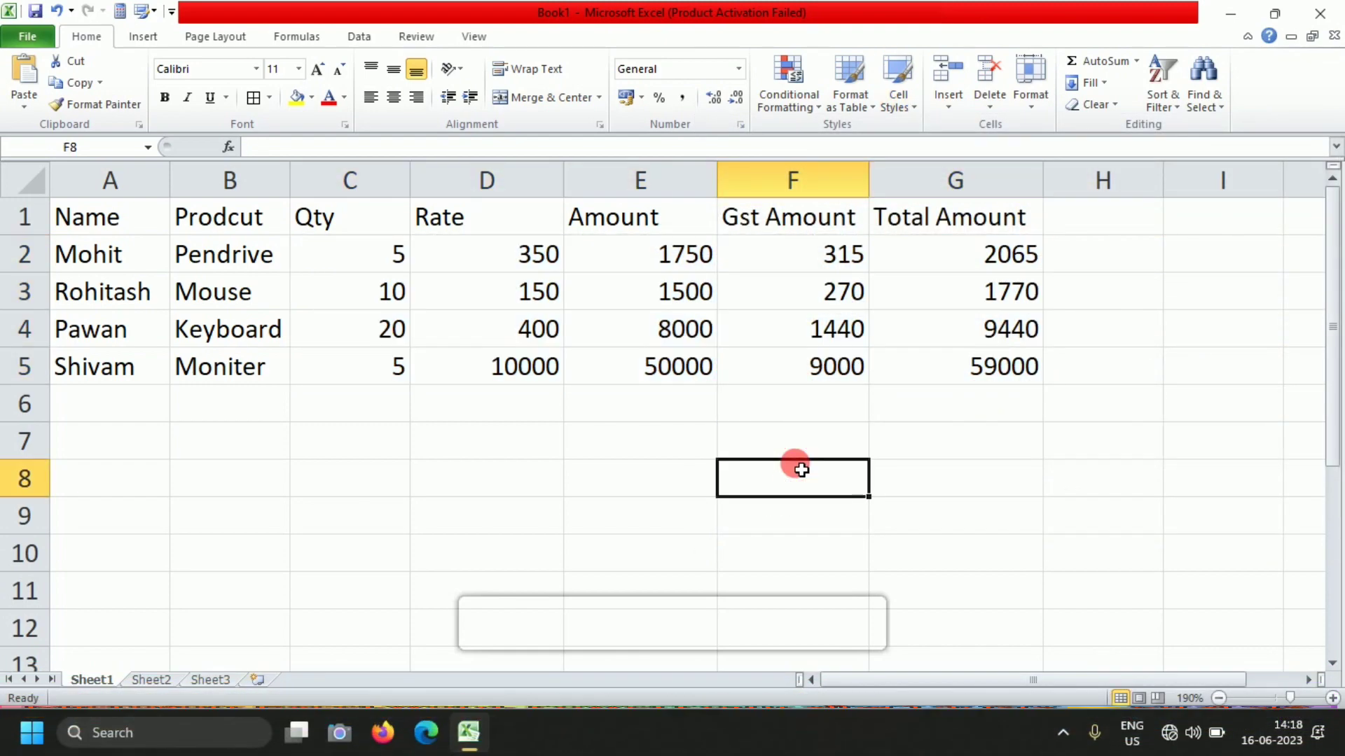
Select the whole table, range A1:G5.
{"action": "left_click", "coordinate": [96, 220]}
{"action": "left_click_drag", "start_coordinate": [97, 220], "coordinate": [945, 365]}
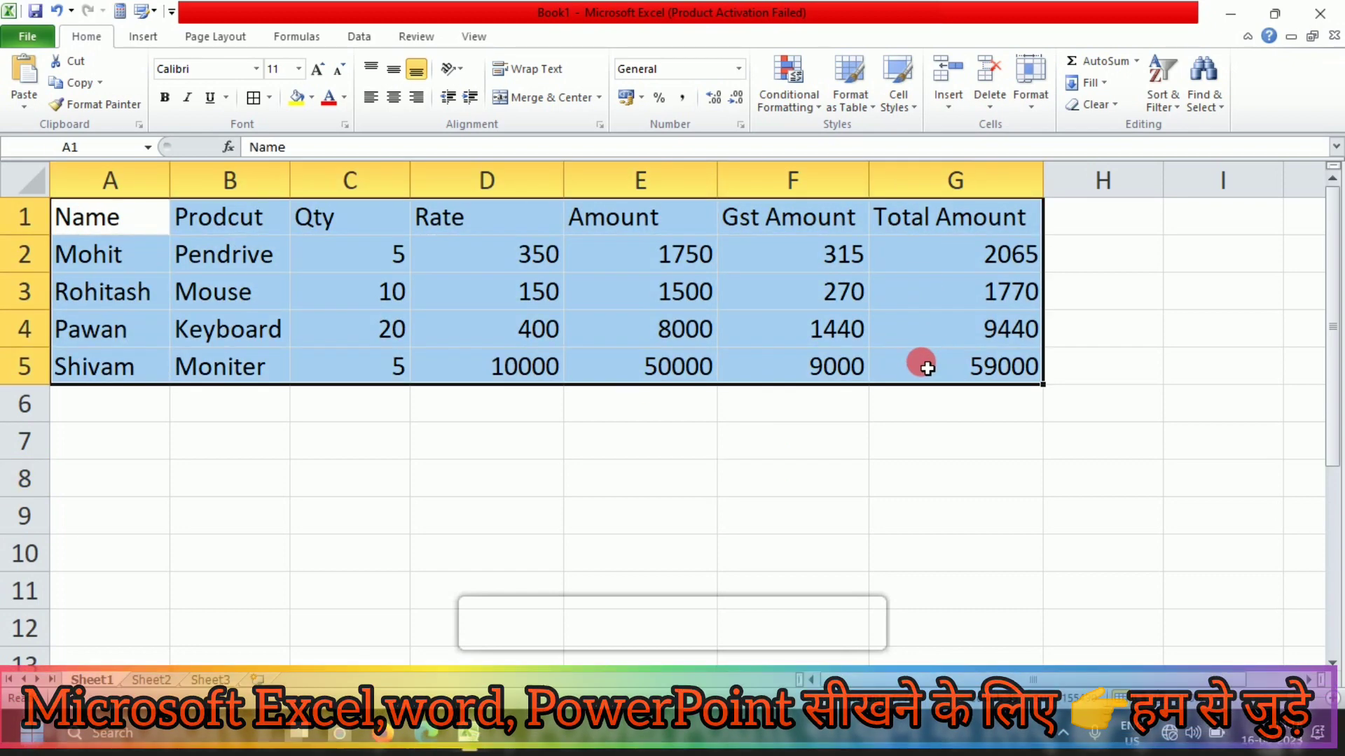